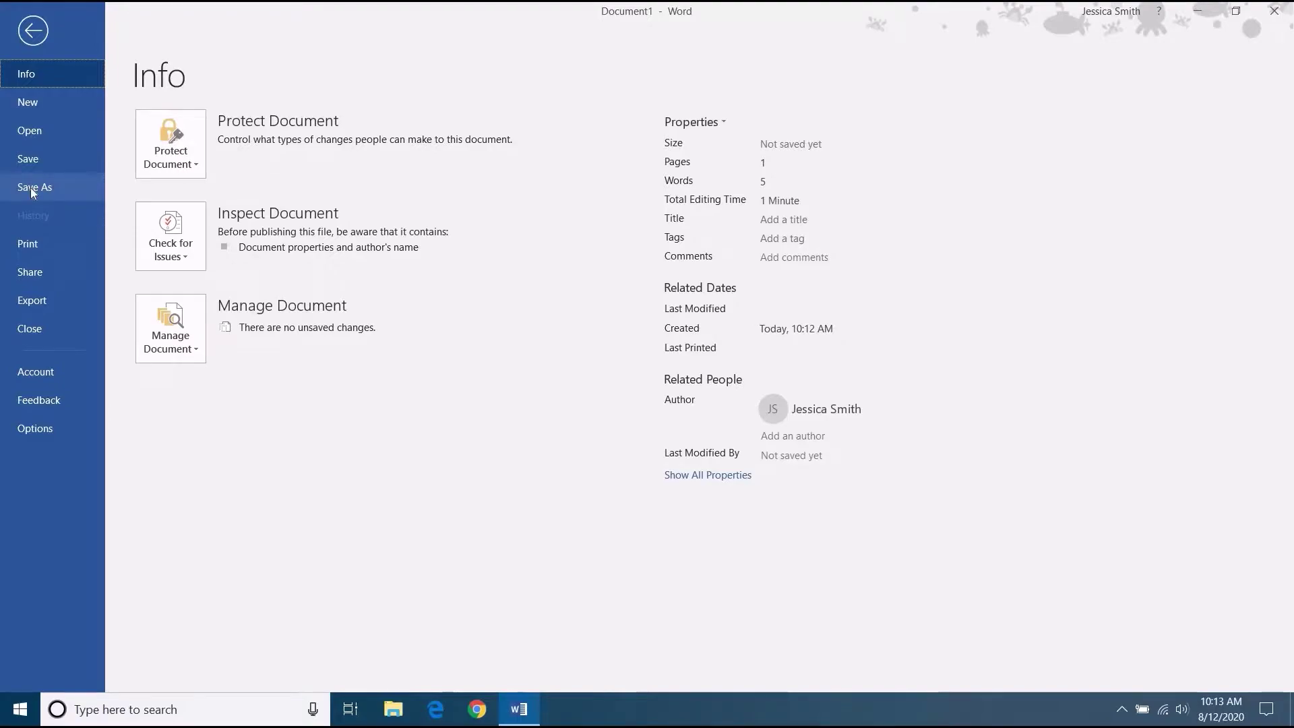
# Start saving the new document under a chosen location and pick the Desktop as its destination folder
pyautogui.click(30, 187)
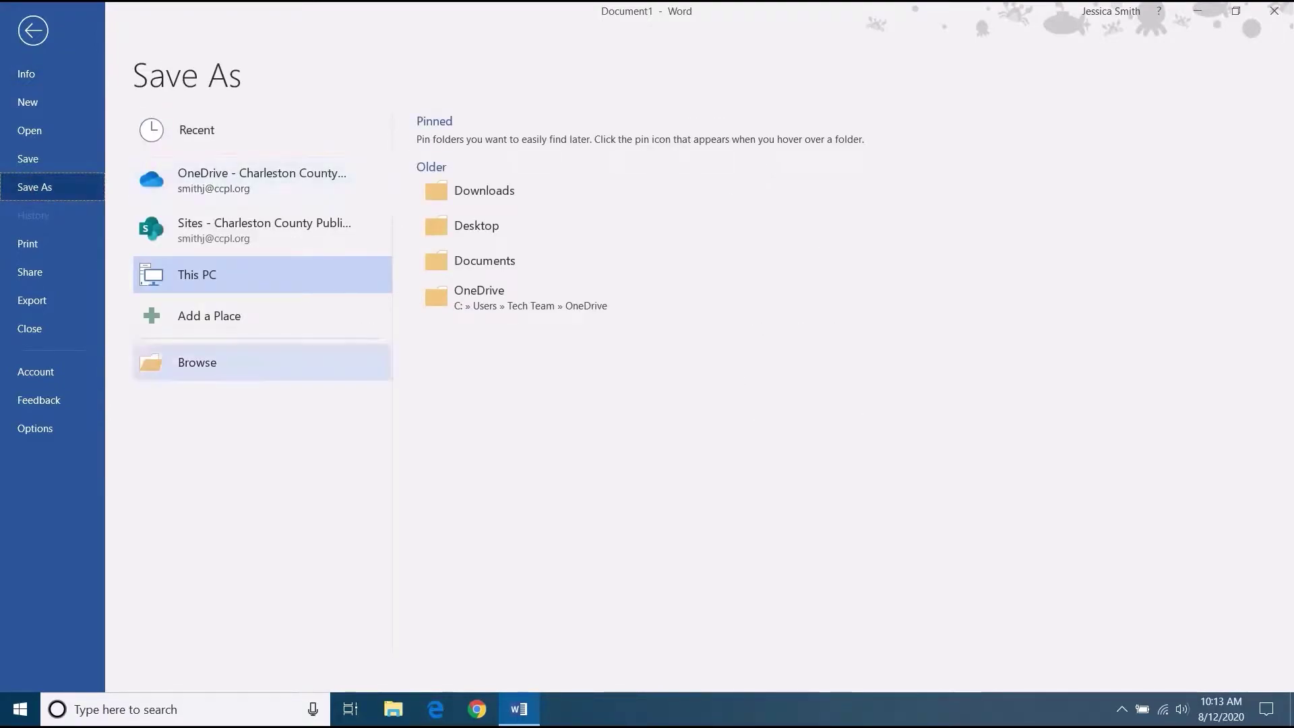
pyautogui.click(217, 366)
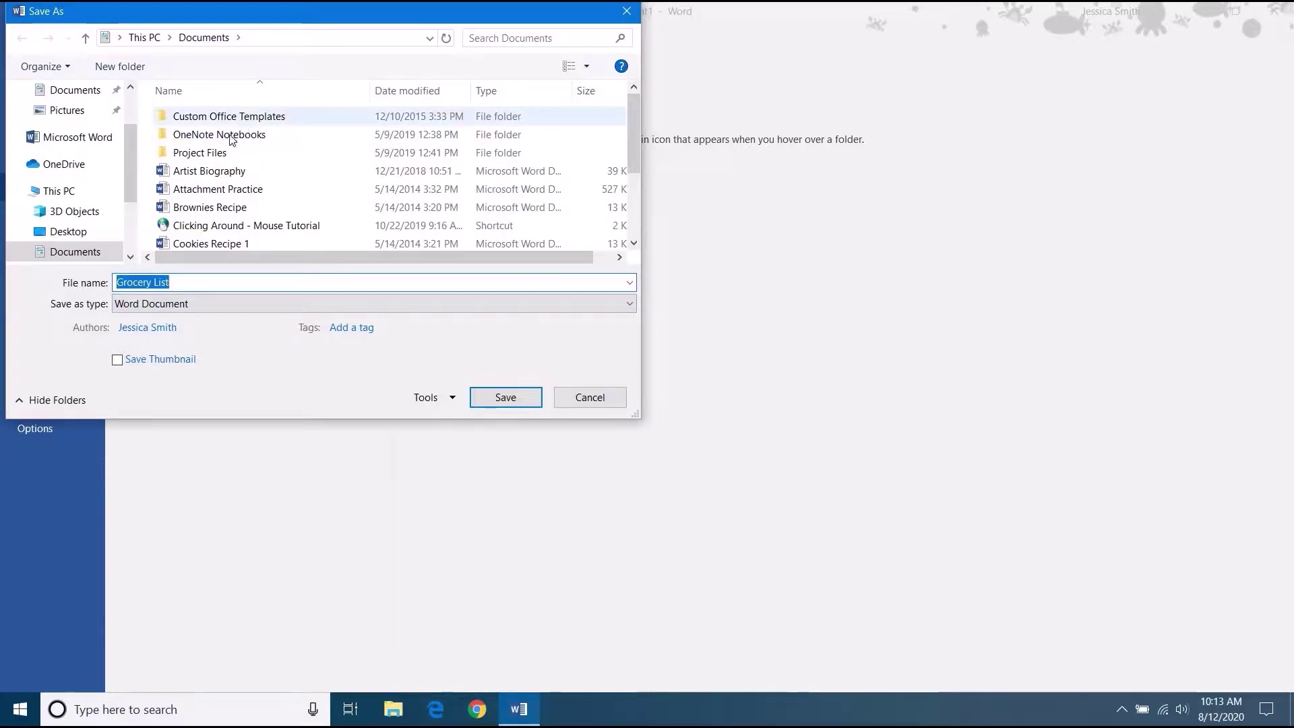
pyautogui.moveTo(131, 145); pyautogui.dragTo(119, 110)
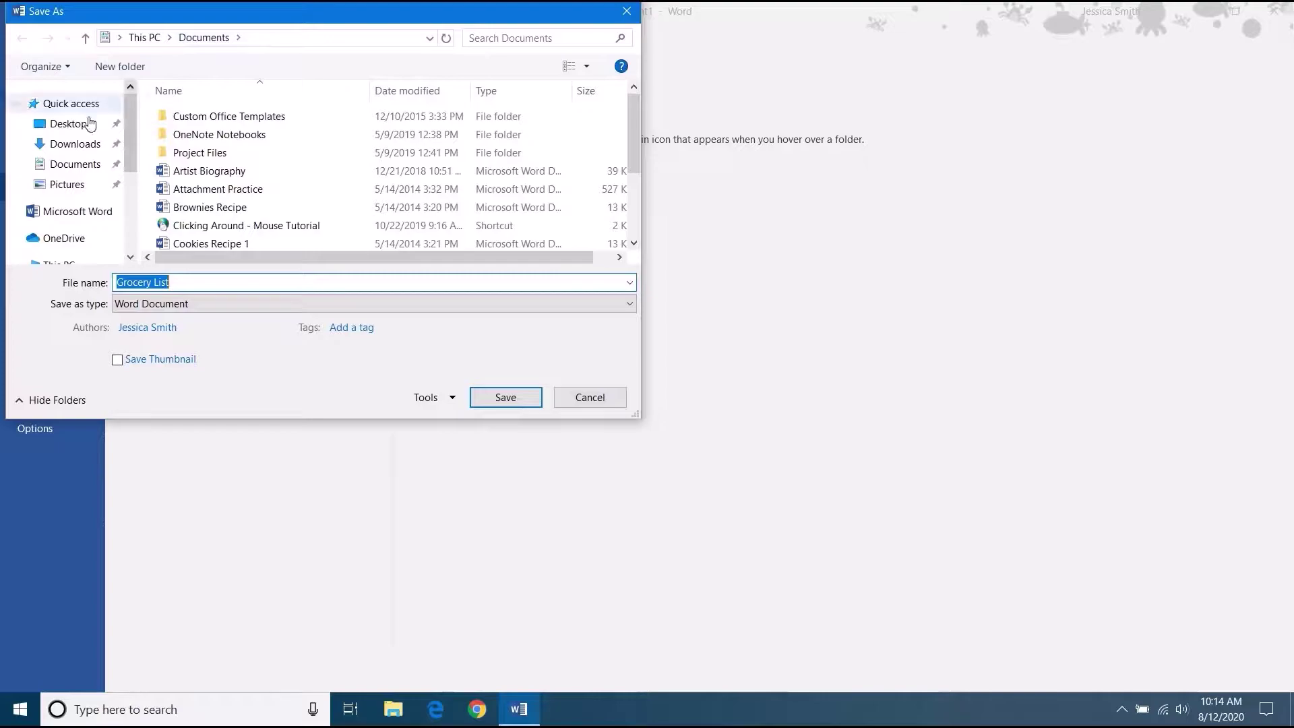
pyautogui.click(70, 126)
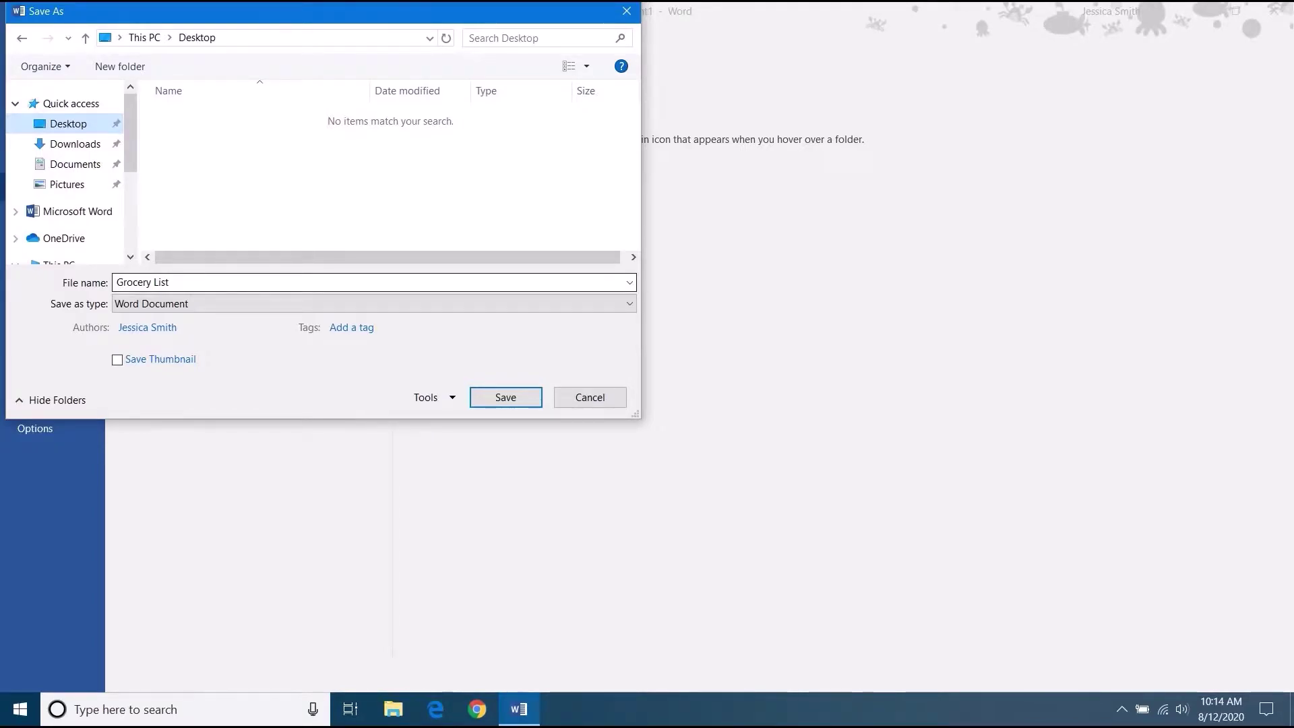
# Name the file Grocery List for Cookies, save it as a Word Document and close it
pyautogui.click(178, 284)
pyautogui.press('End')
pyautogui.write('for Cookies')
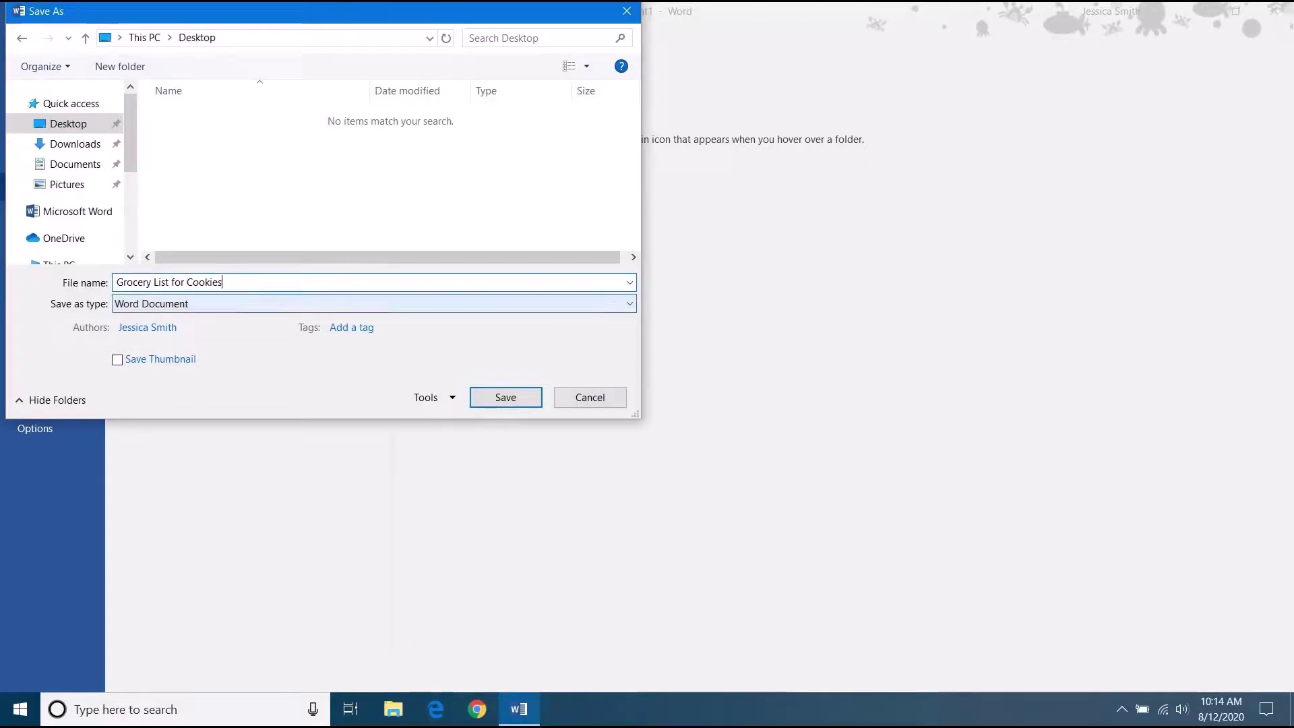
pyautogui.click(145, 305)
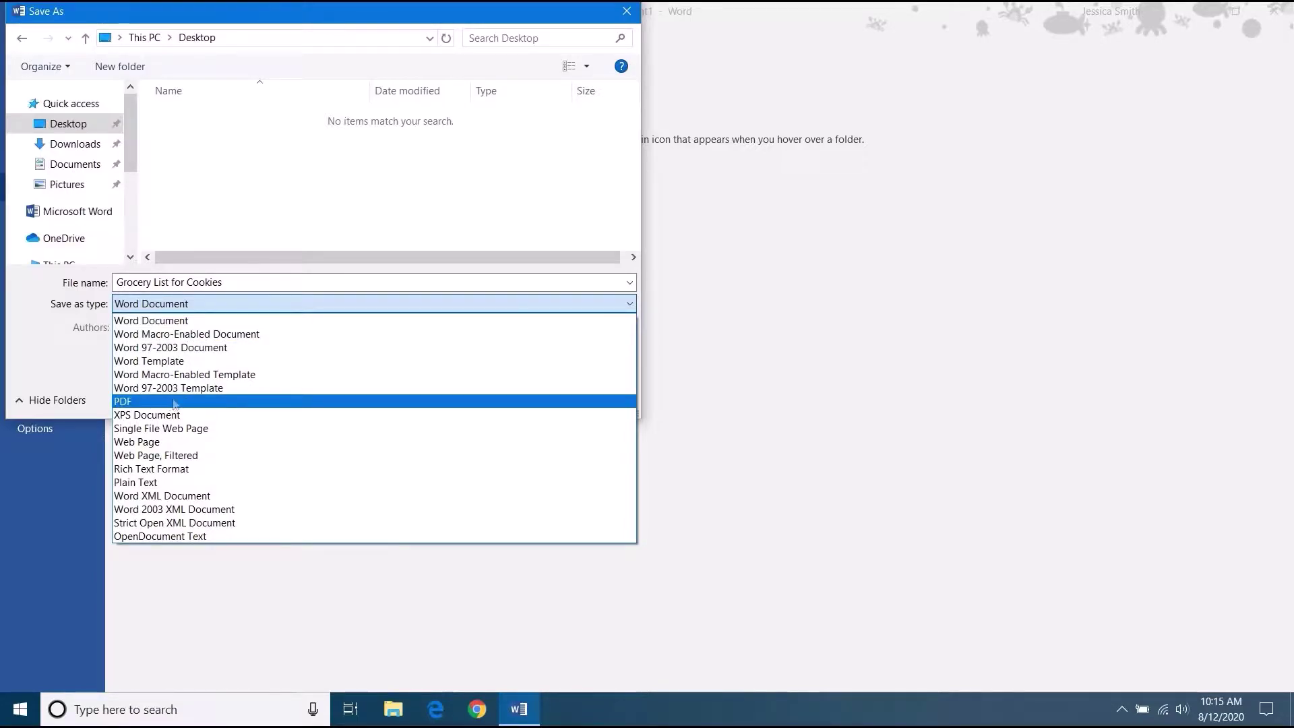
pyautogui.click(178, 308)
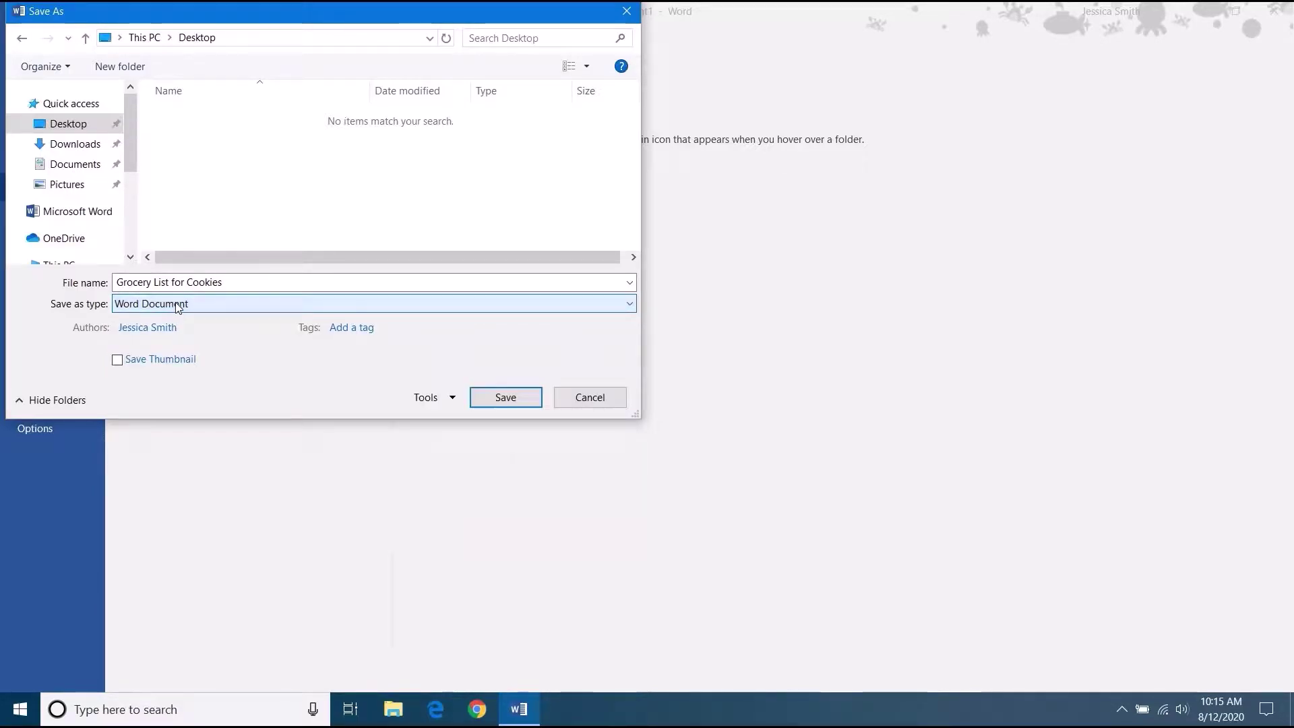
pyautogui.click(502, 399)
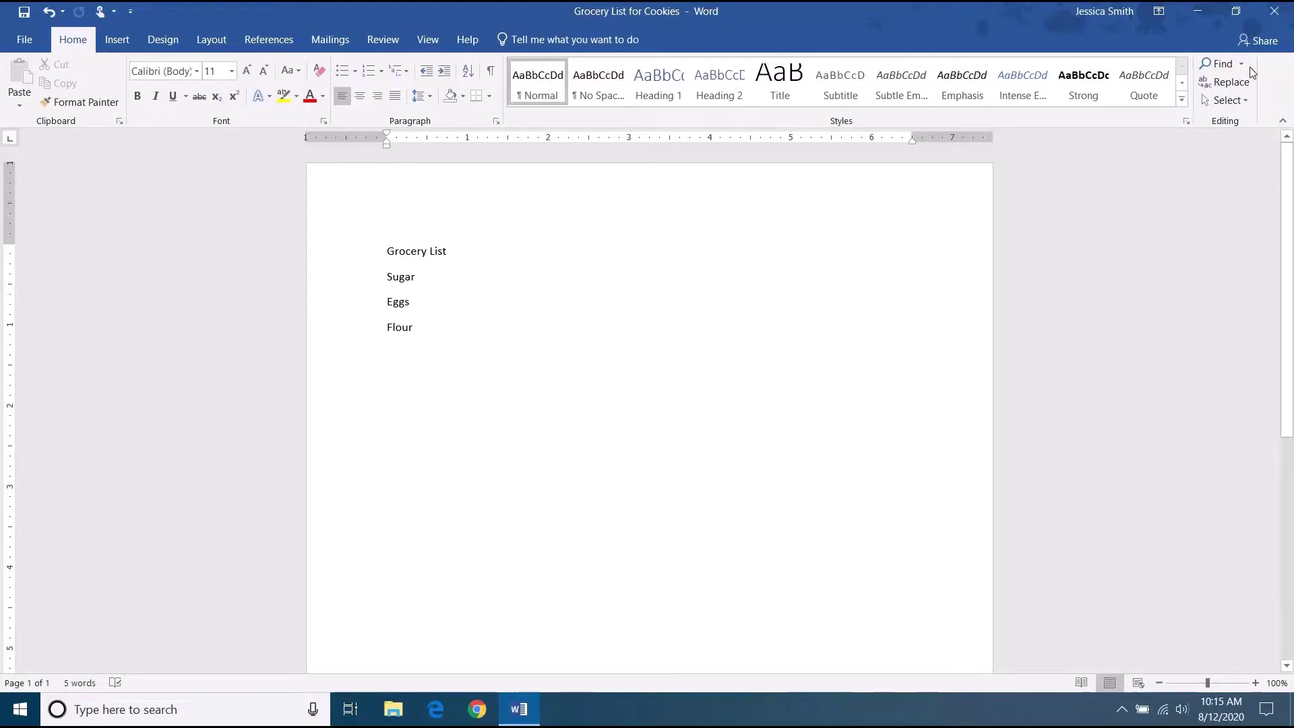
pyautogui.click(1274, 11)
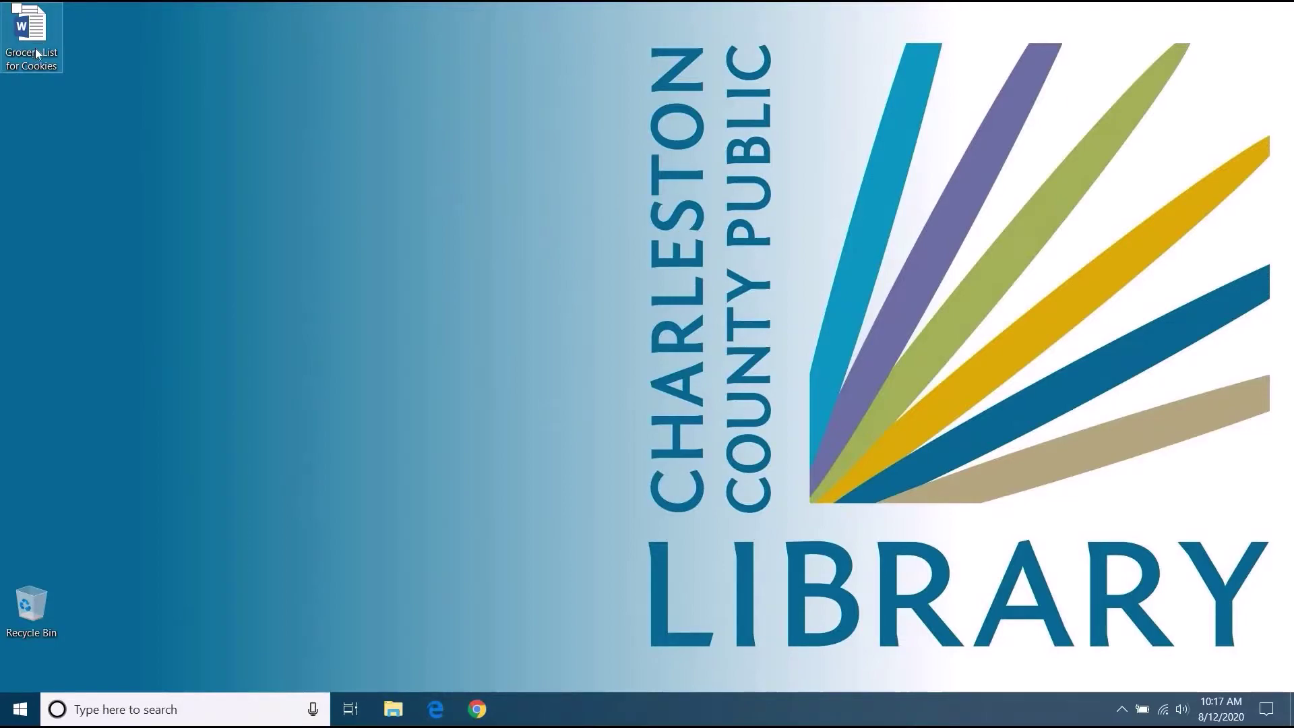
# Open Grocery List for Cookies from the desktop and add Salt and Butter on separate lines below Flour
pyautogui.moveTo(47, 42)
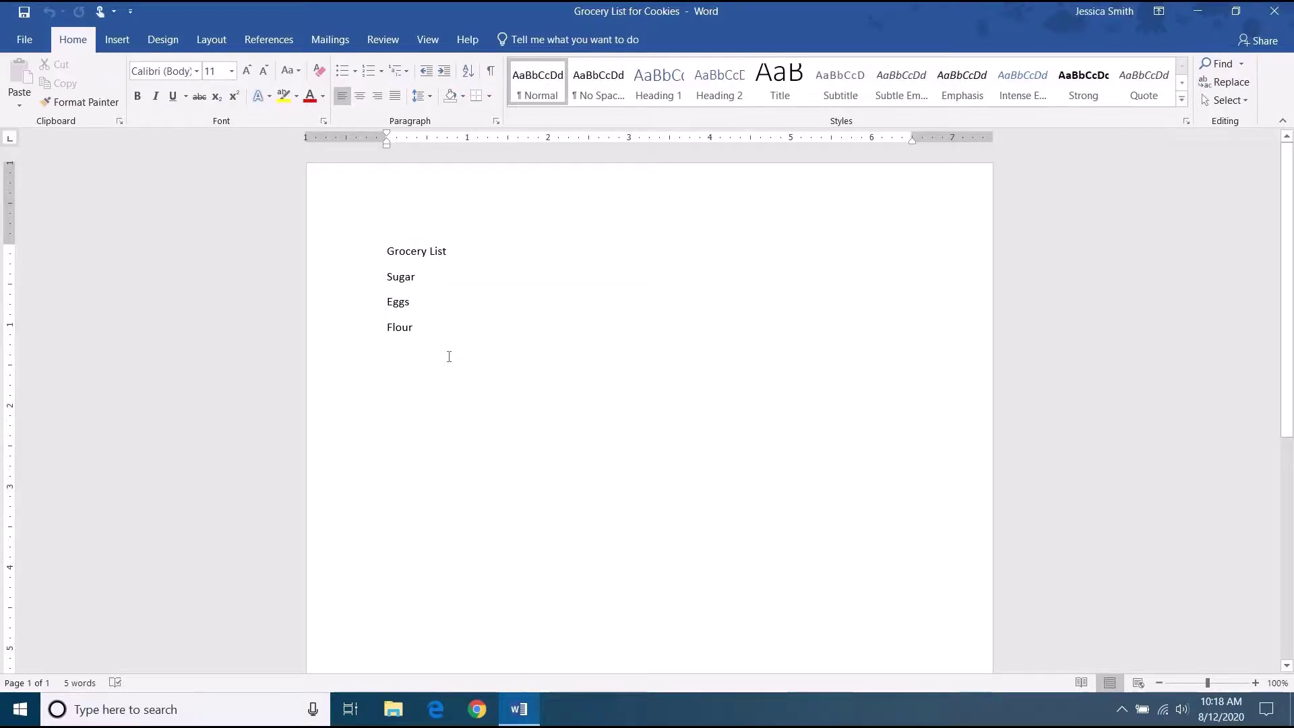
pyautogui.click(433, 330)
pyautogui.write('Salt Butter')
# Save the changes to the existing Grocery List for Cookies file and close the document
pyautogui.click(1274, 12)
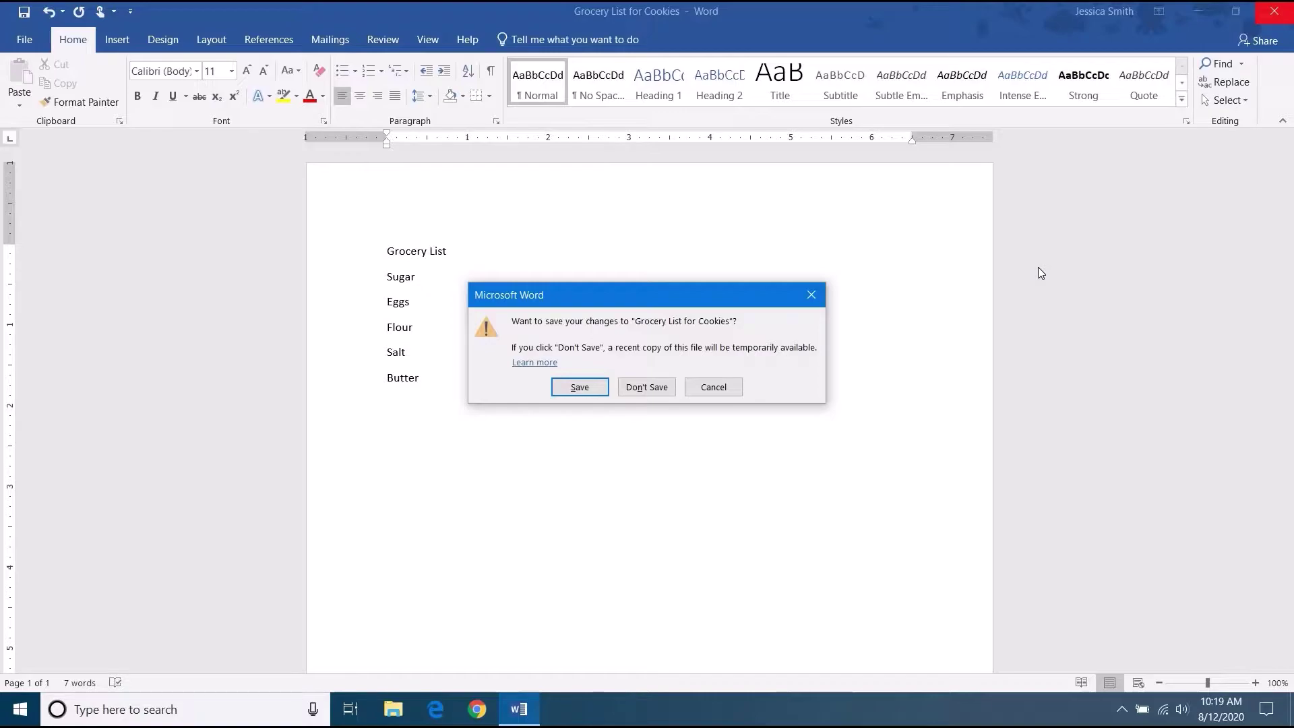
pyautogui.click(724, 389)
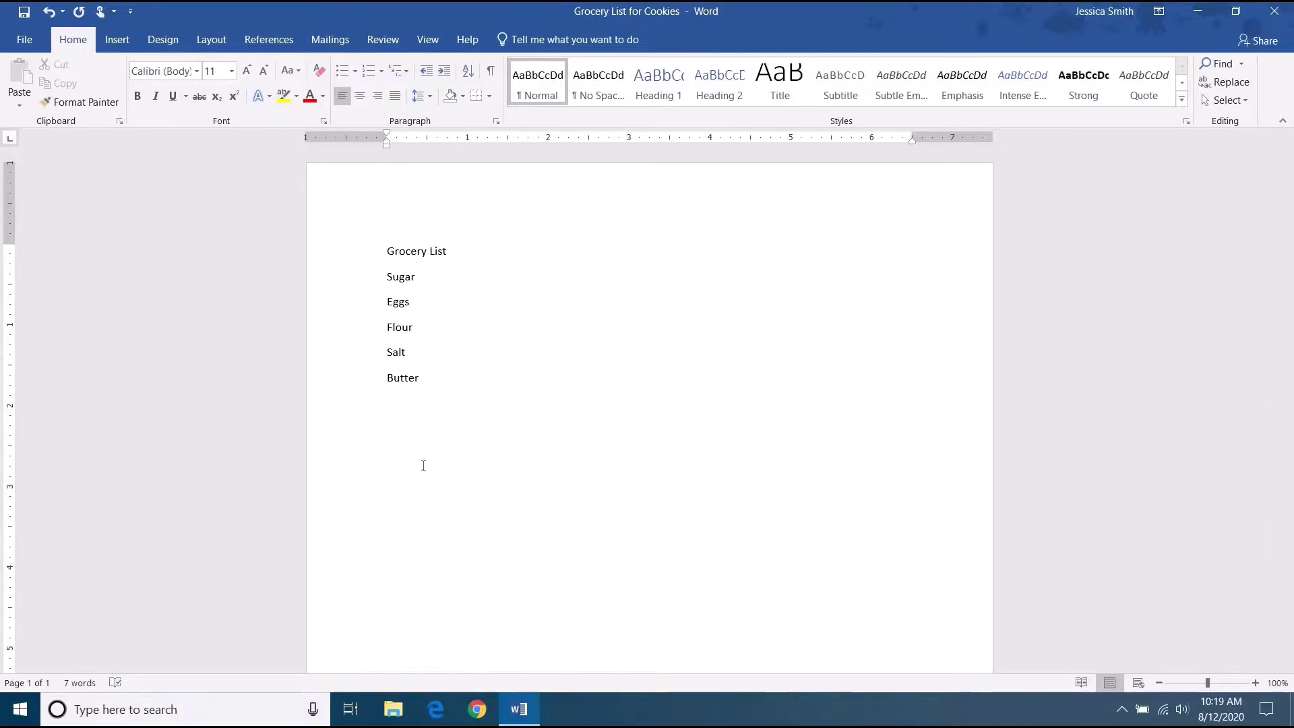
pyautogui.click(27, 15)
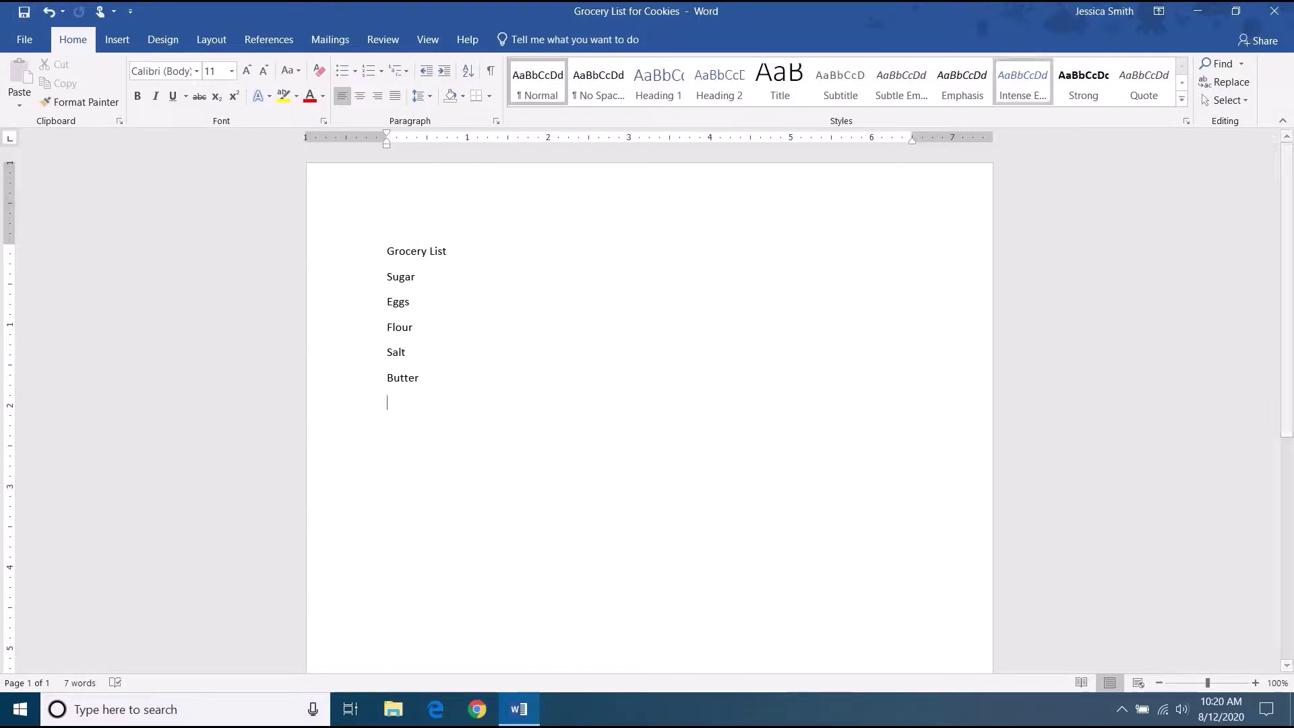
pyautogui.click(1274, 11)
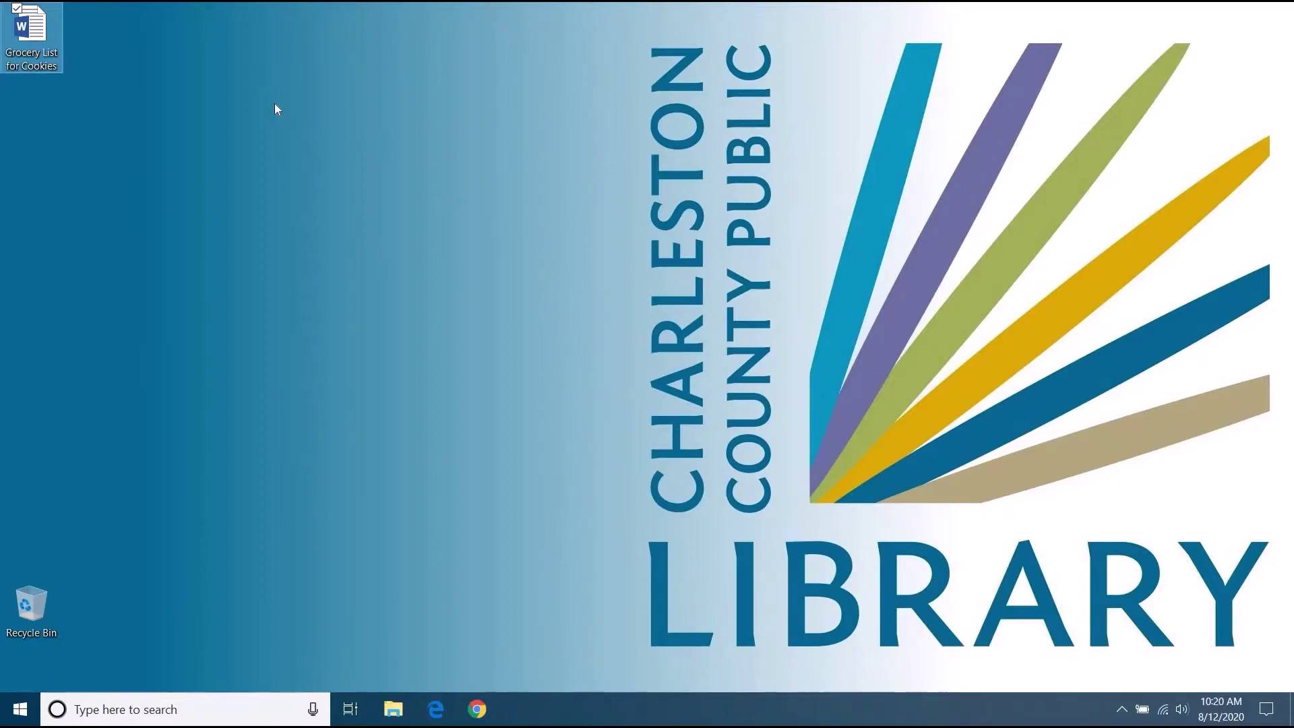
# Reopen Grocery List for Cookies from the desktop, removing Salt and adding Chocolate below Butter
pyautogui.doubleClick(26, 35)
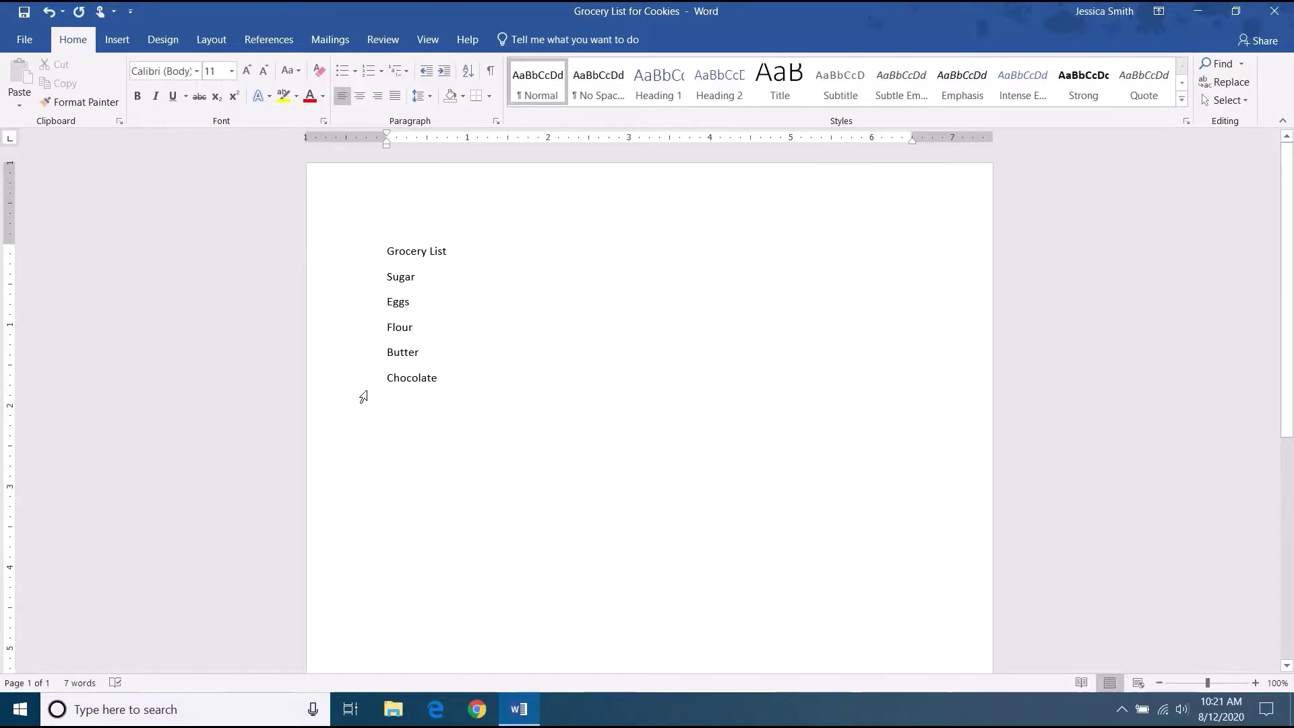
# Save the edited list as a separate Desktop file named Grocery List for Brownies and close it
pyautogui.click(27, 42)
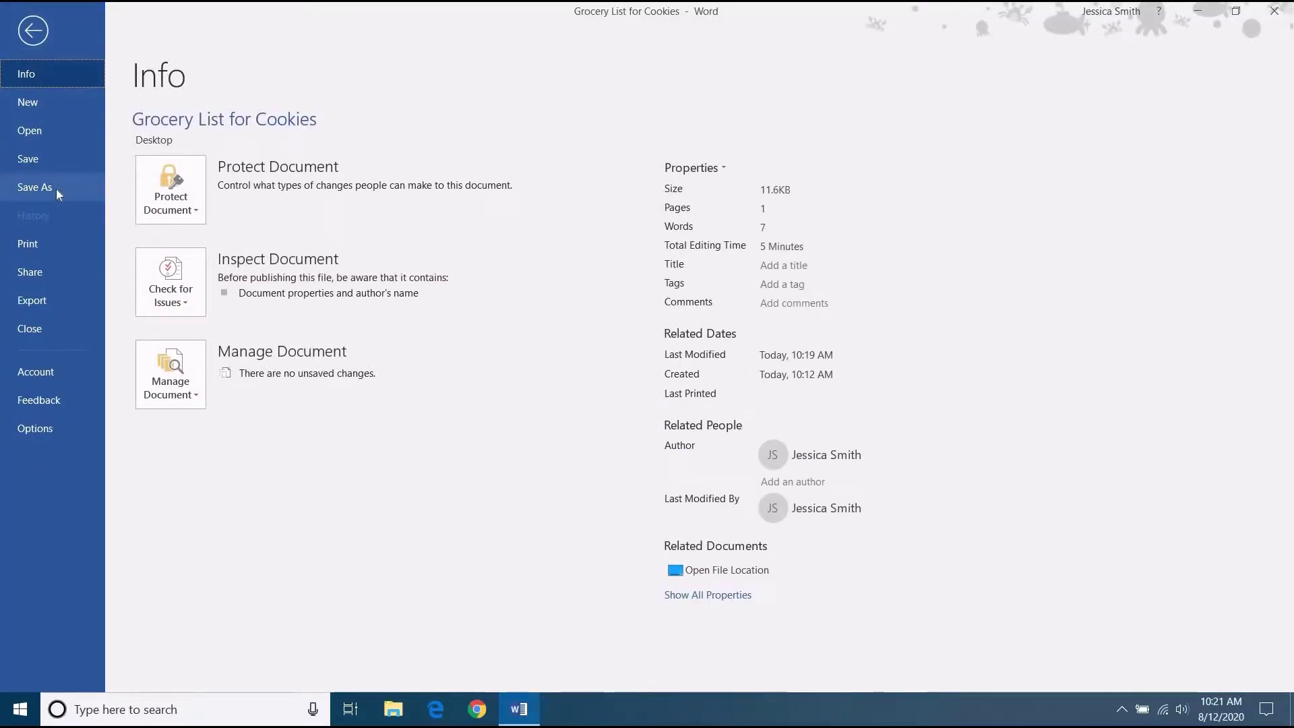
pyautogui.click(35, 187)
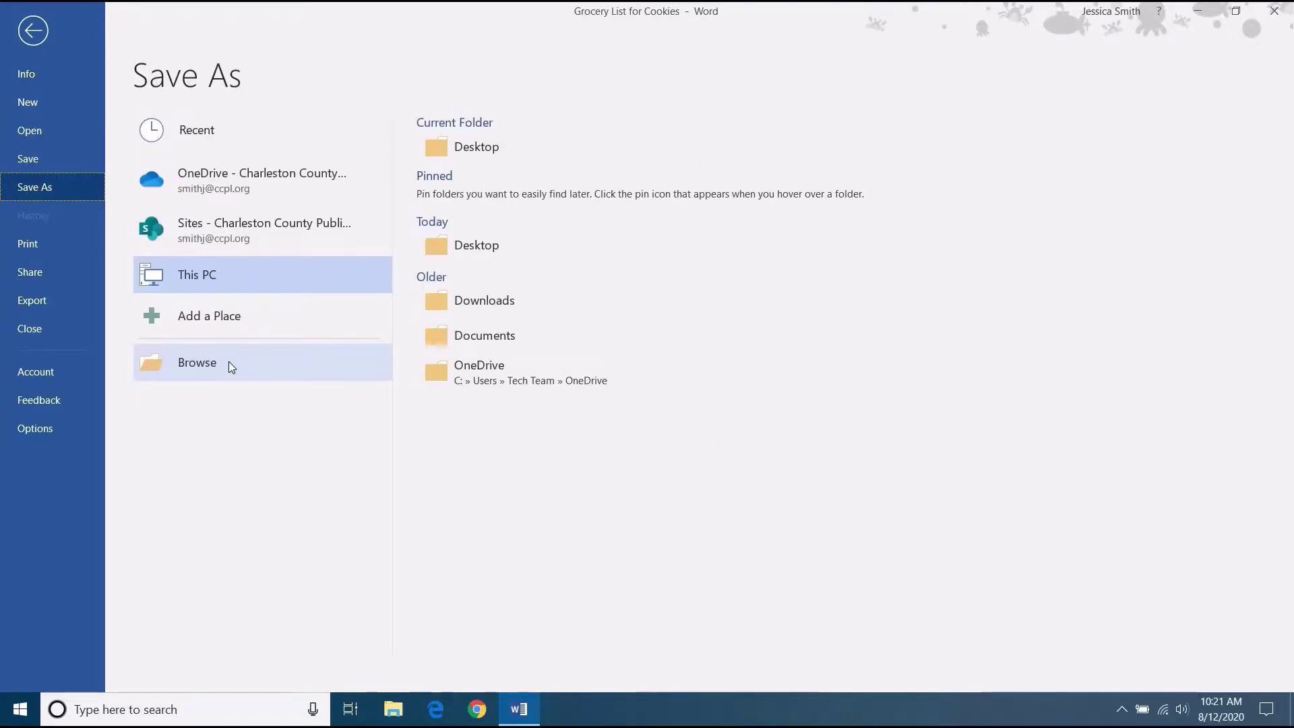
pyautogui.click(209, 365)
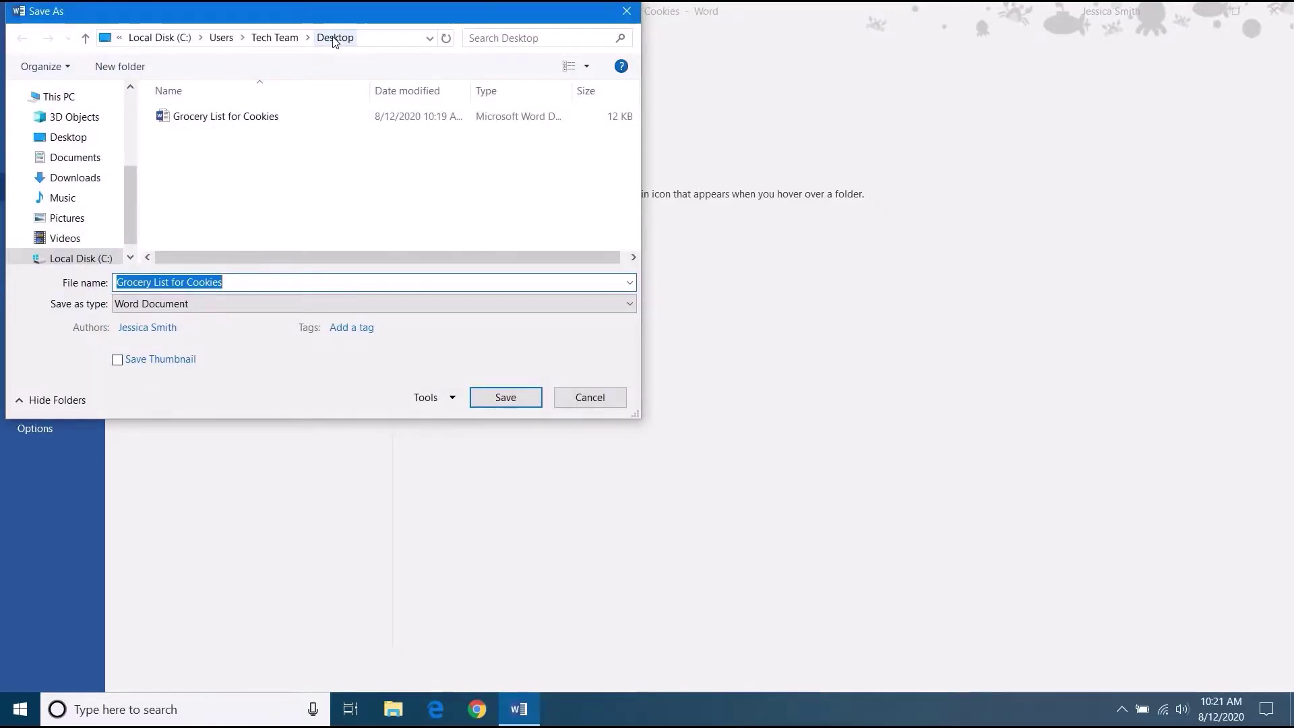
pyautogui.click(249, 282)
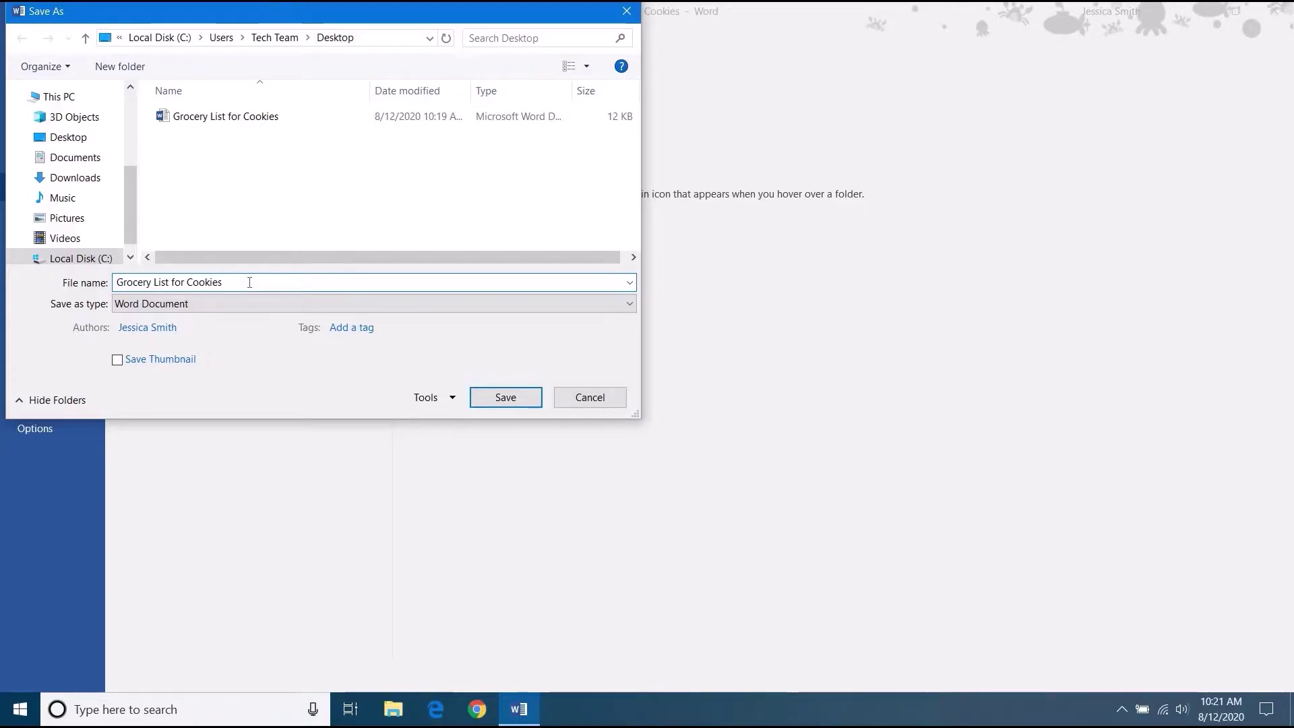
pyautogui.press('BackSpace')
pyautogui.press('BackSpace')
pyautogui.press('BackSpace')
pyautogui.press('BackSpace')
pyautogui.press('BackSpace')
pyautogui.press('BackSpace')
pyautogui.press('BackSpace')
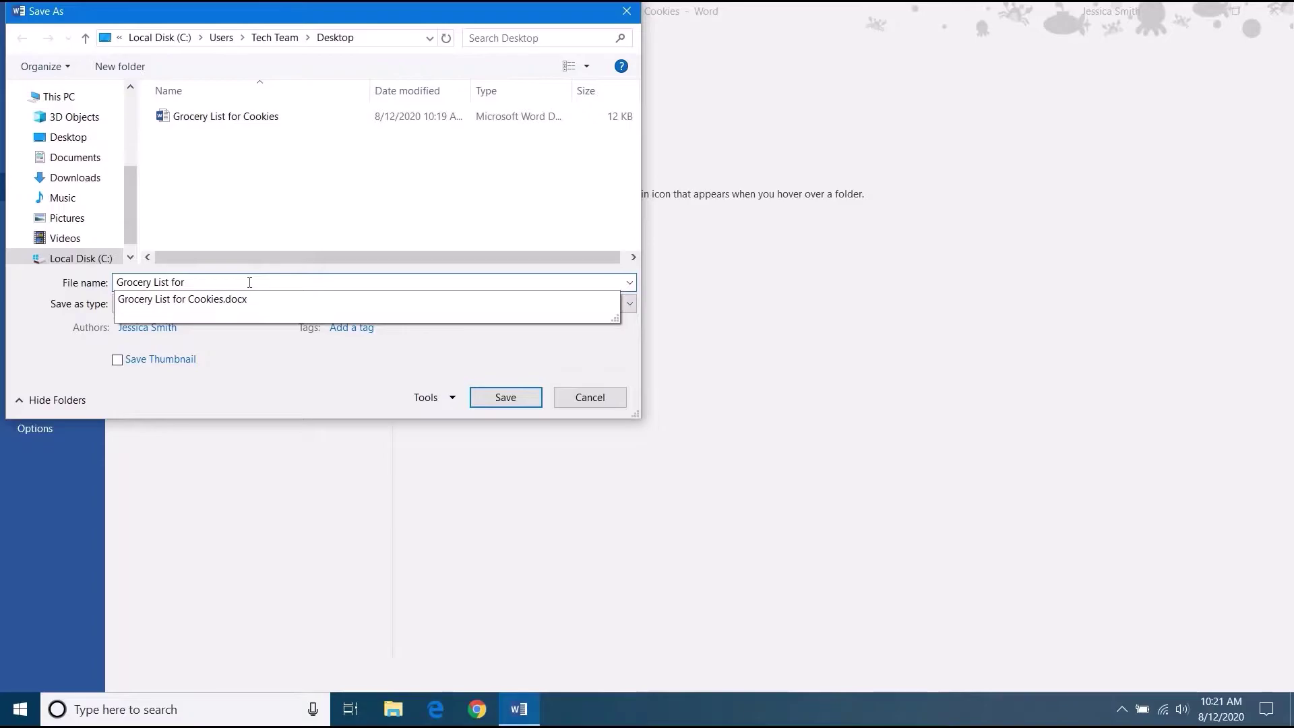
pyautogui.write('Brownies')
pyautogui.click(520, 399)
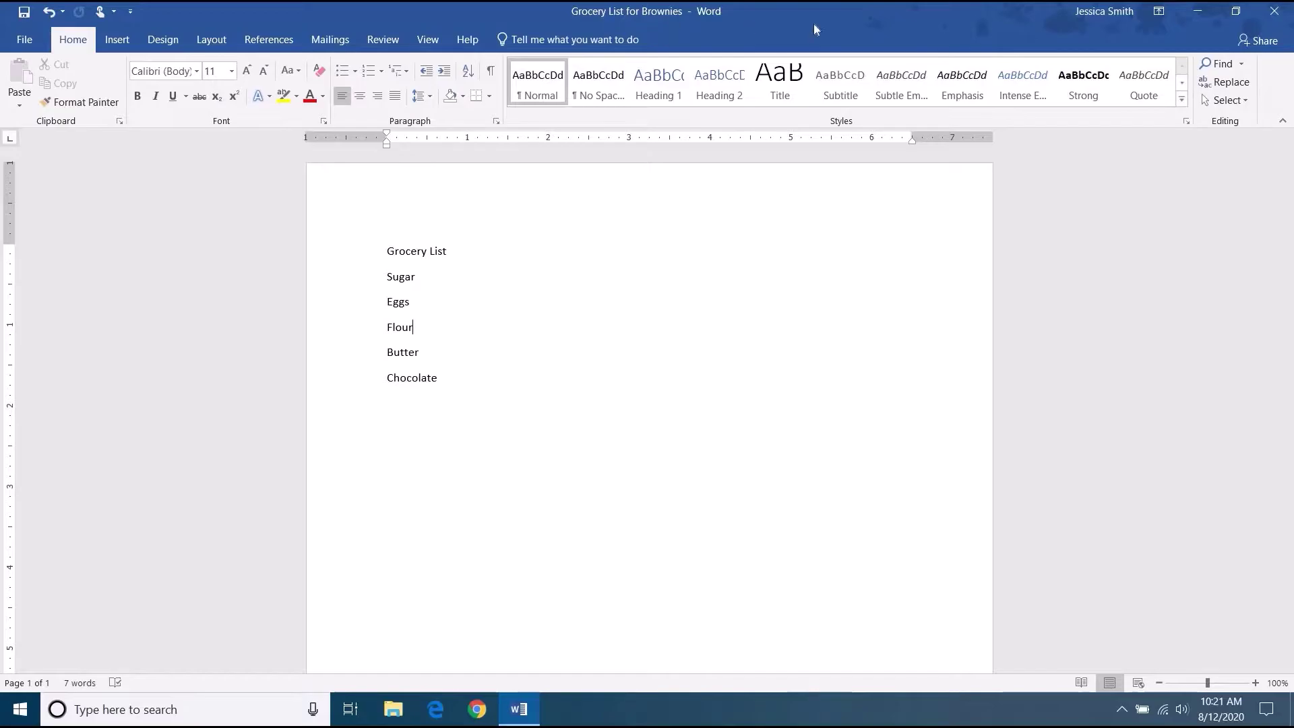
pyautogui.click(1285, 19)
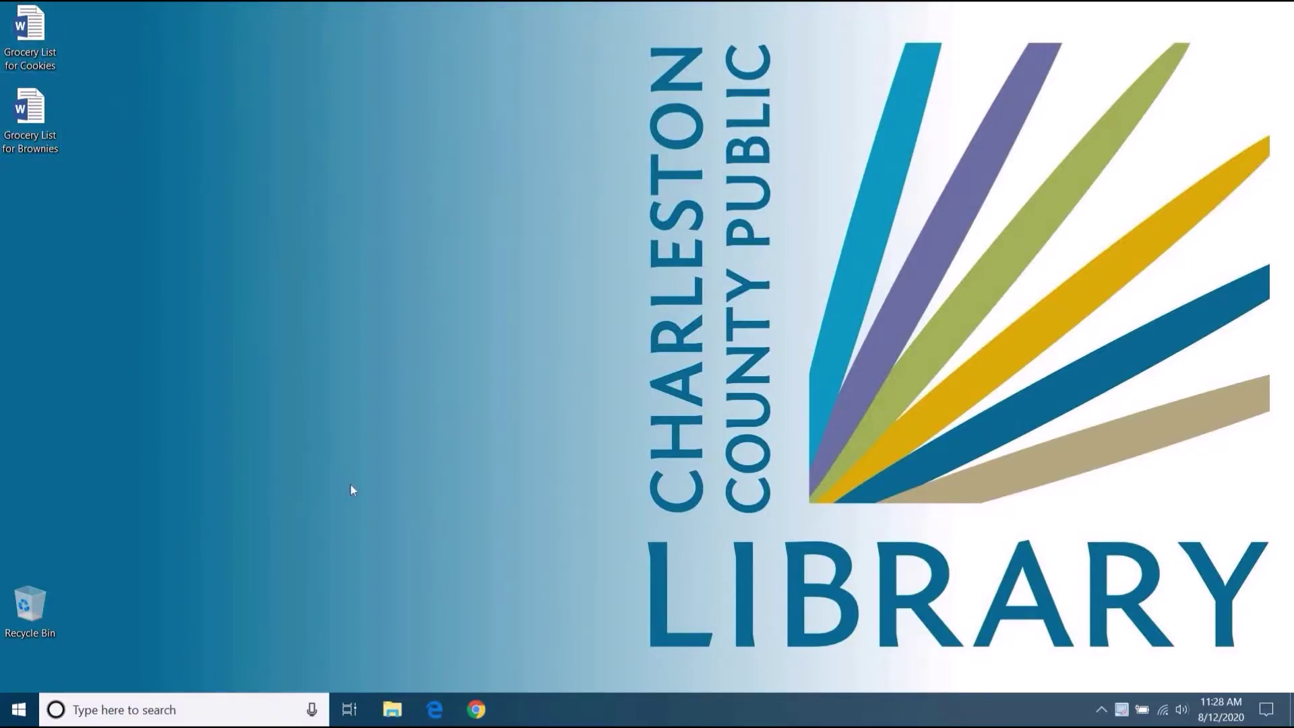
# Switch to File Explorer, open the Documents folder and display its file management commands
pyautogui.click(394, 713)
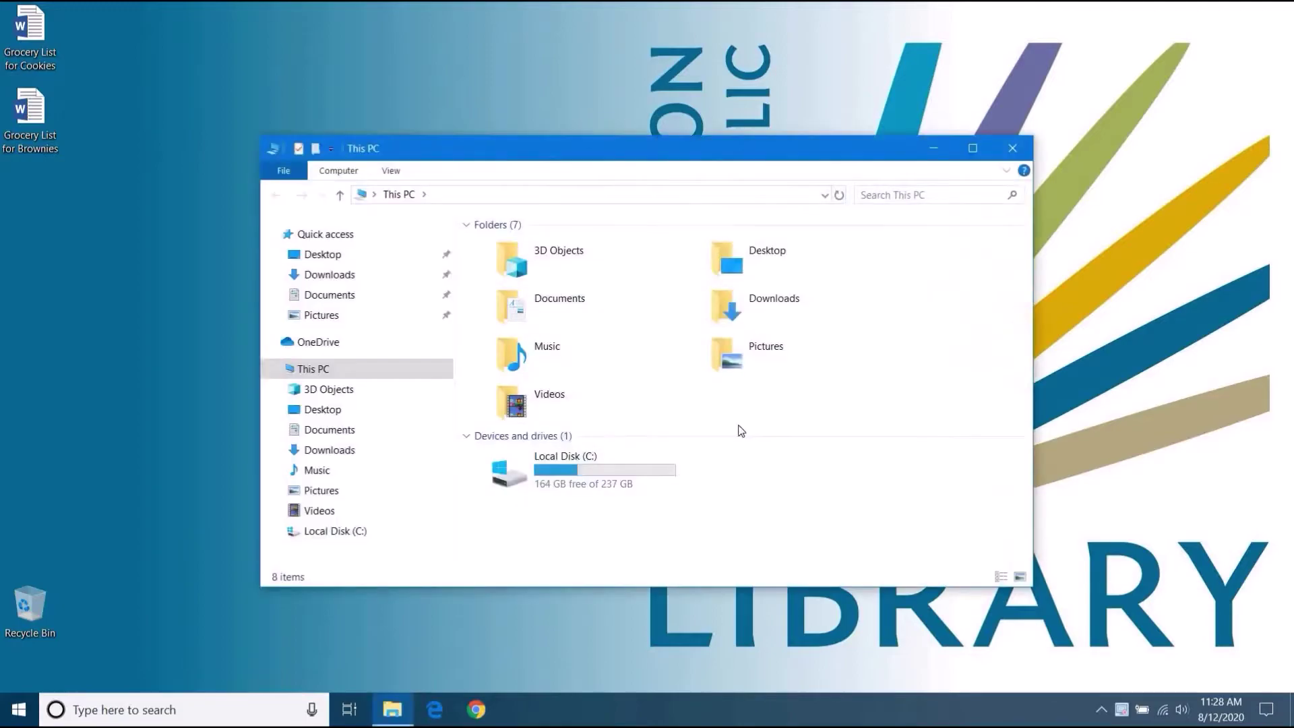
pyautogui.doubleClick(581, 303)
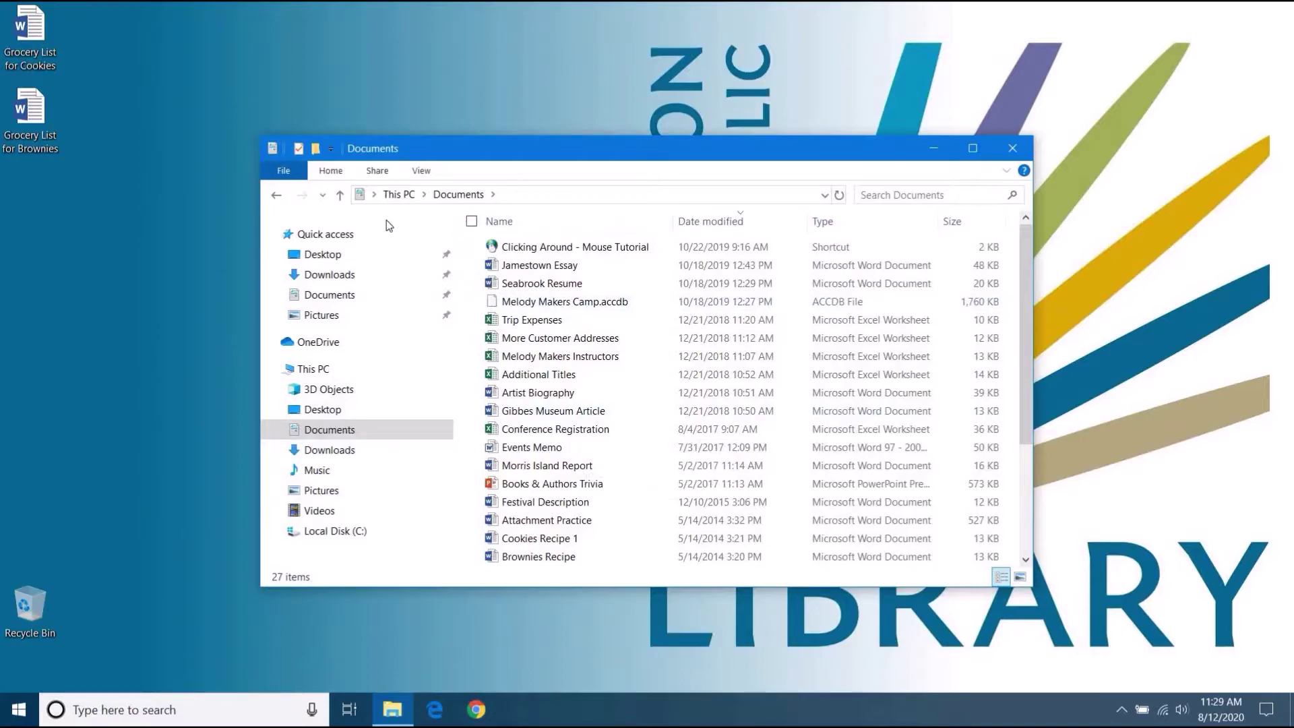
pyautogui.click(332, 172)
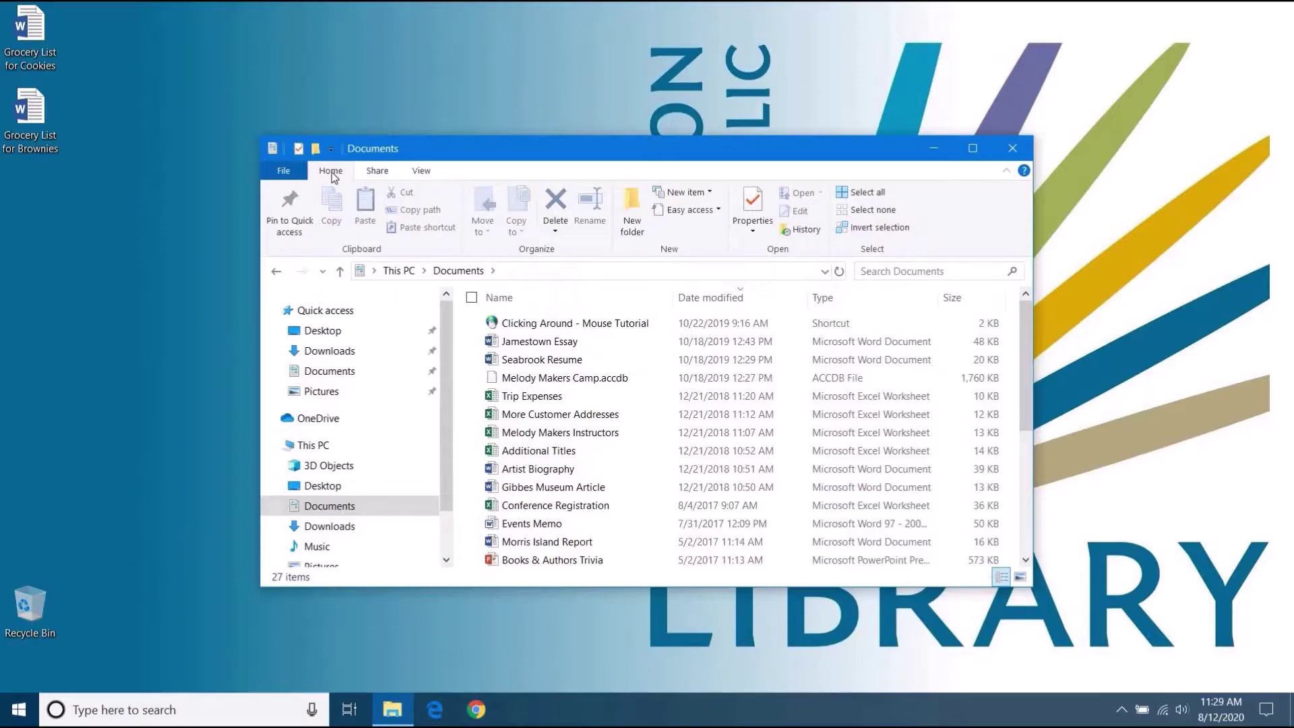
# Show the details pane in the Documents folder and view the details of Jamestown Essay
pyautogui.click(423, 172)
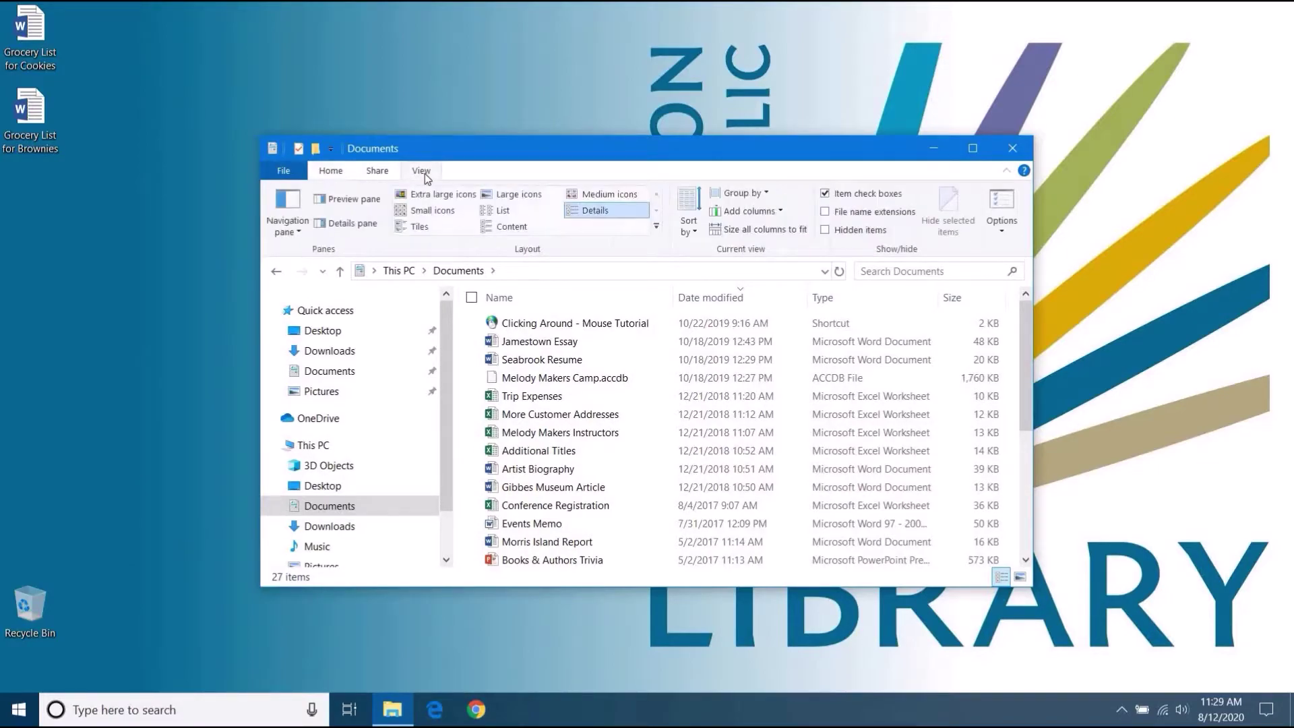
pyautogui.click(349, 225)
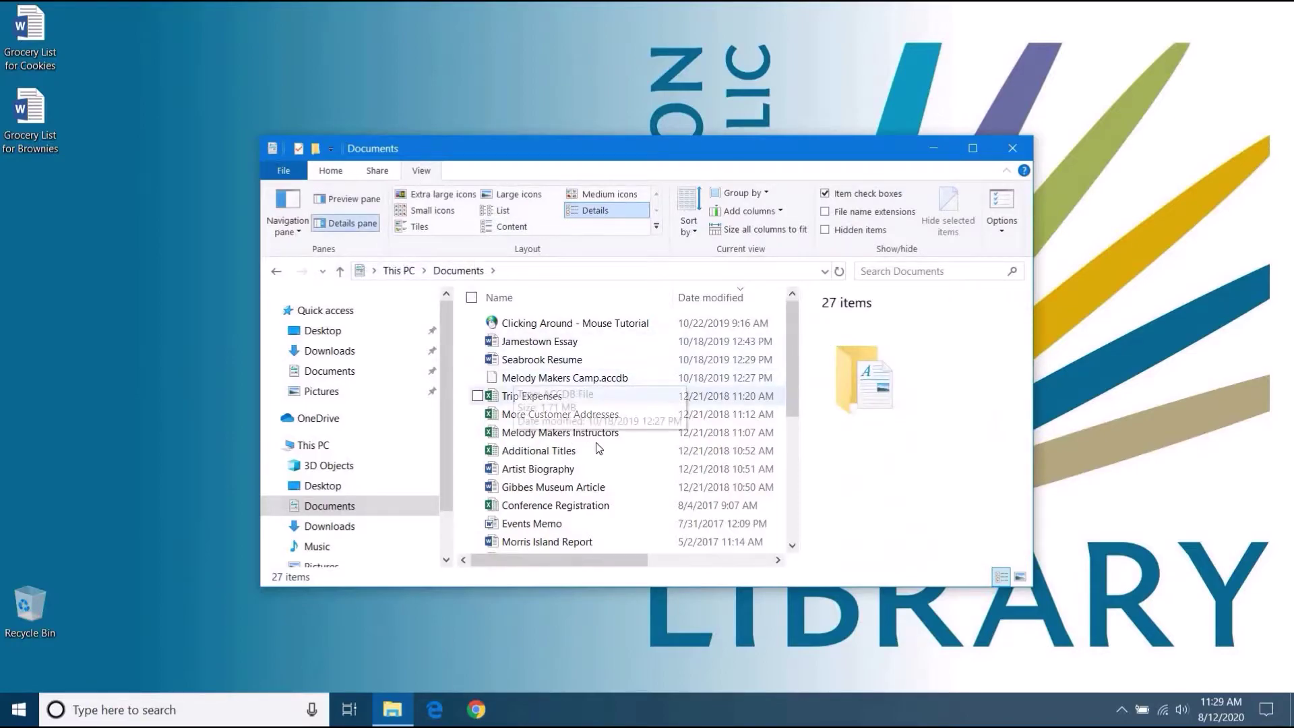
pyautogui.click(583, 345)
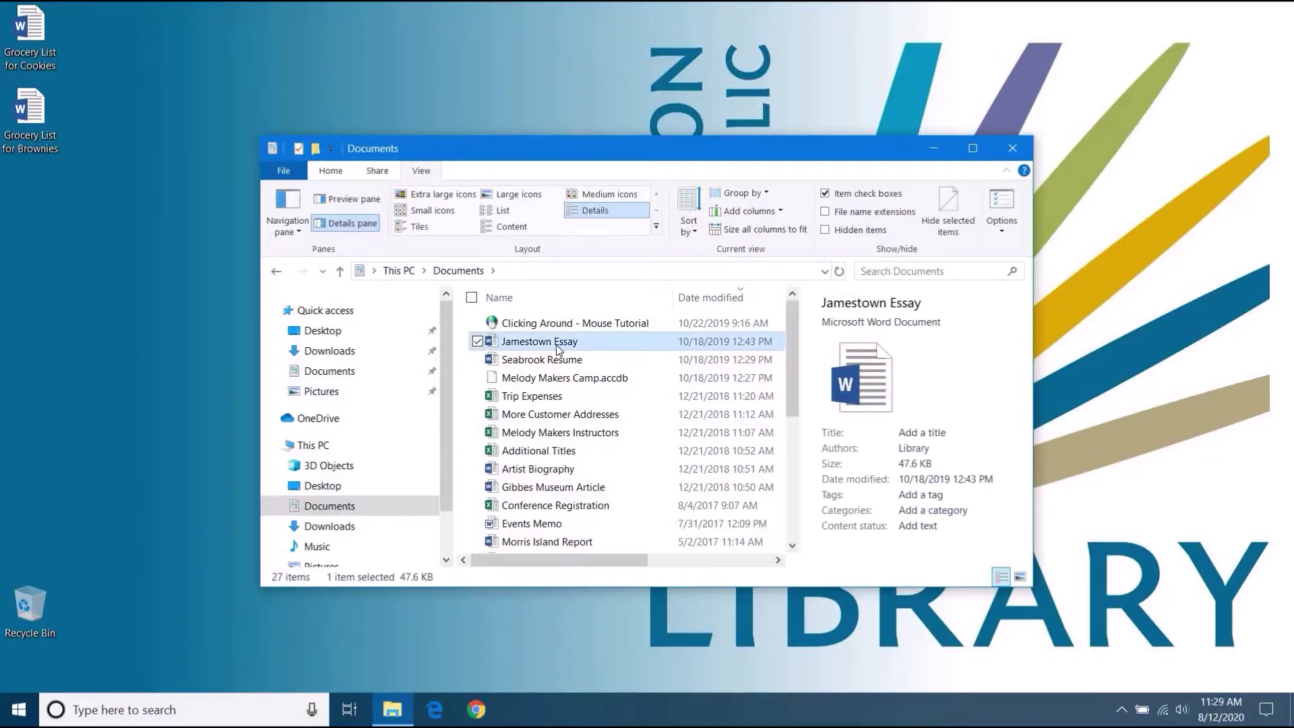
# Preview the contents of Jamestown Essay, switch back to its details and hide the details pane
pyautogui.click(353, 202)
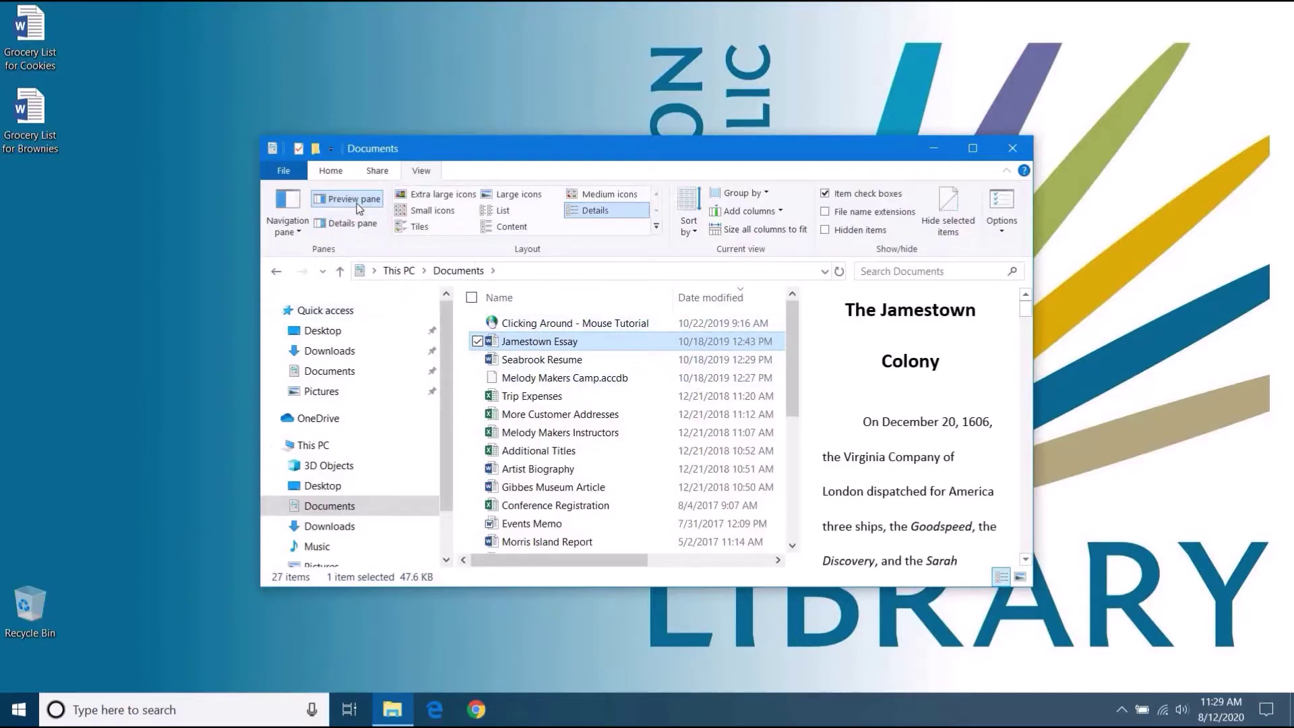
pyautogui.click(351, 225)
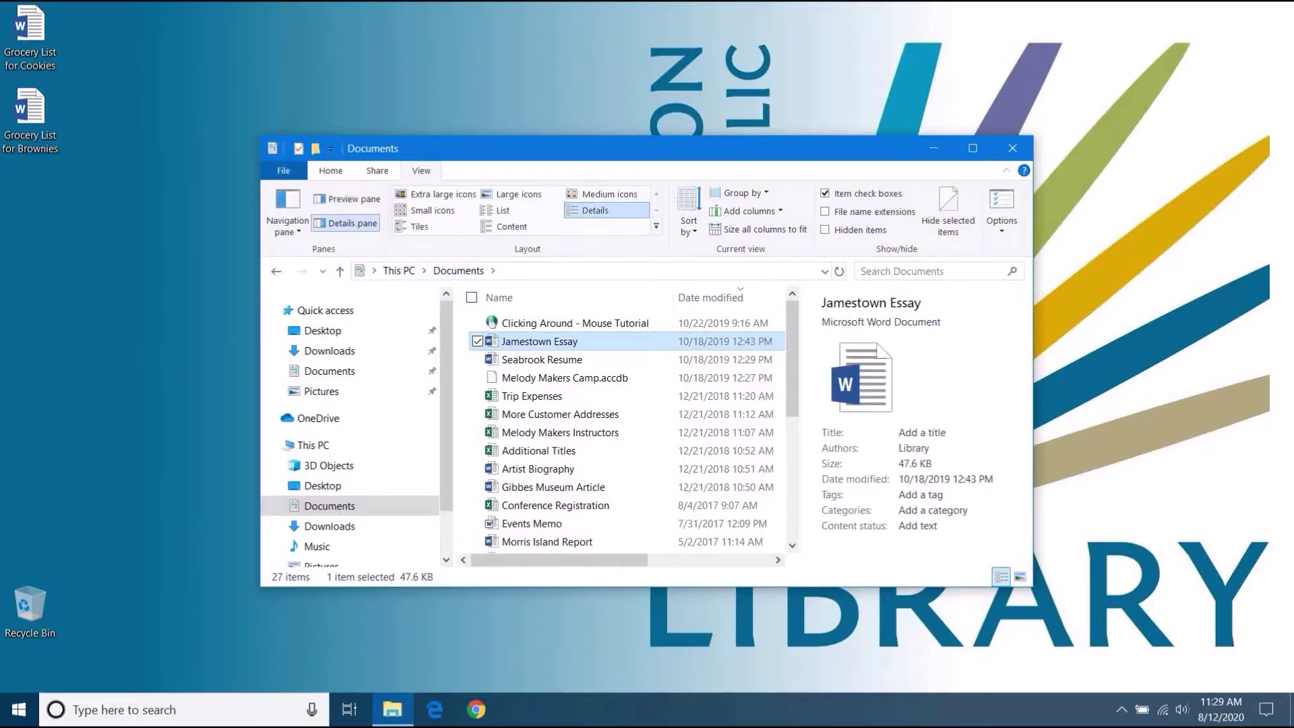
pyautogui.click(355, 227)
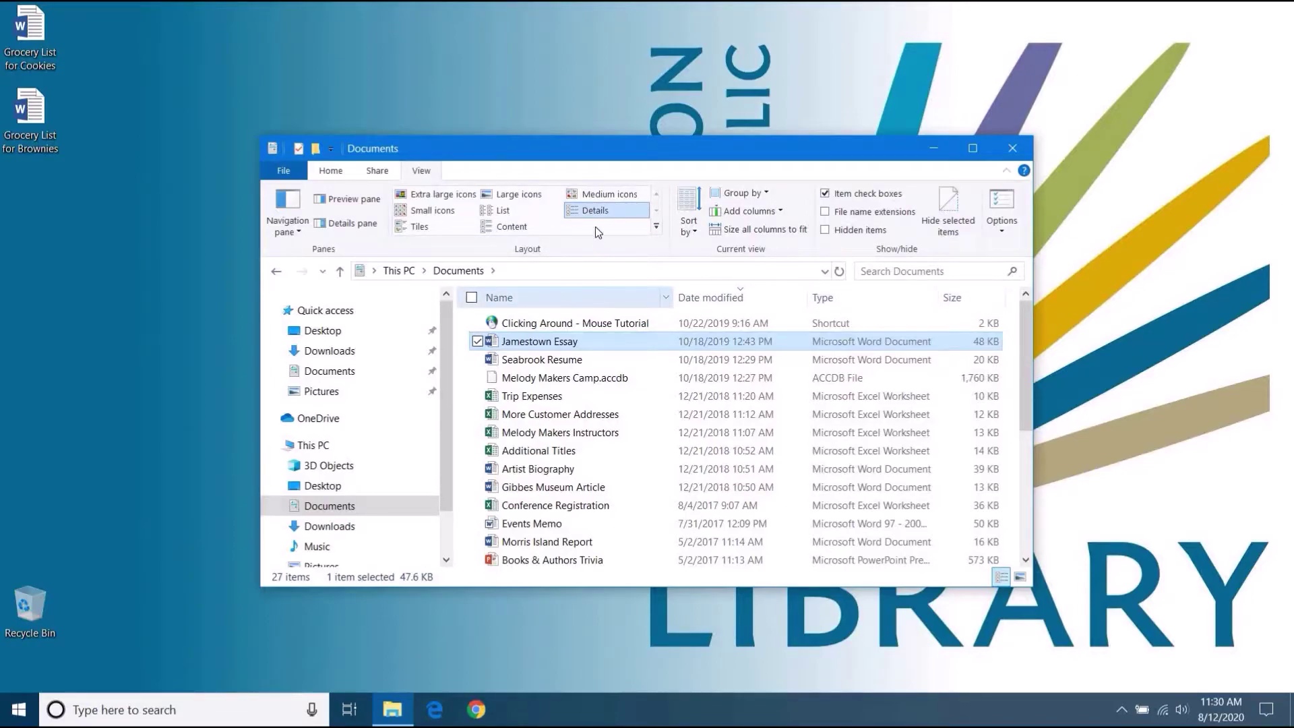
# Sort the files in the Documents folder by name and look through the sorted list
pyautogui.click(584, 194)
pyautogui.click(545, 298)
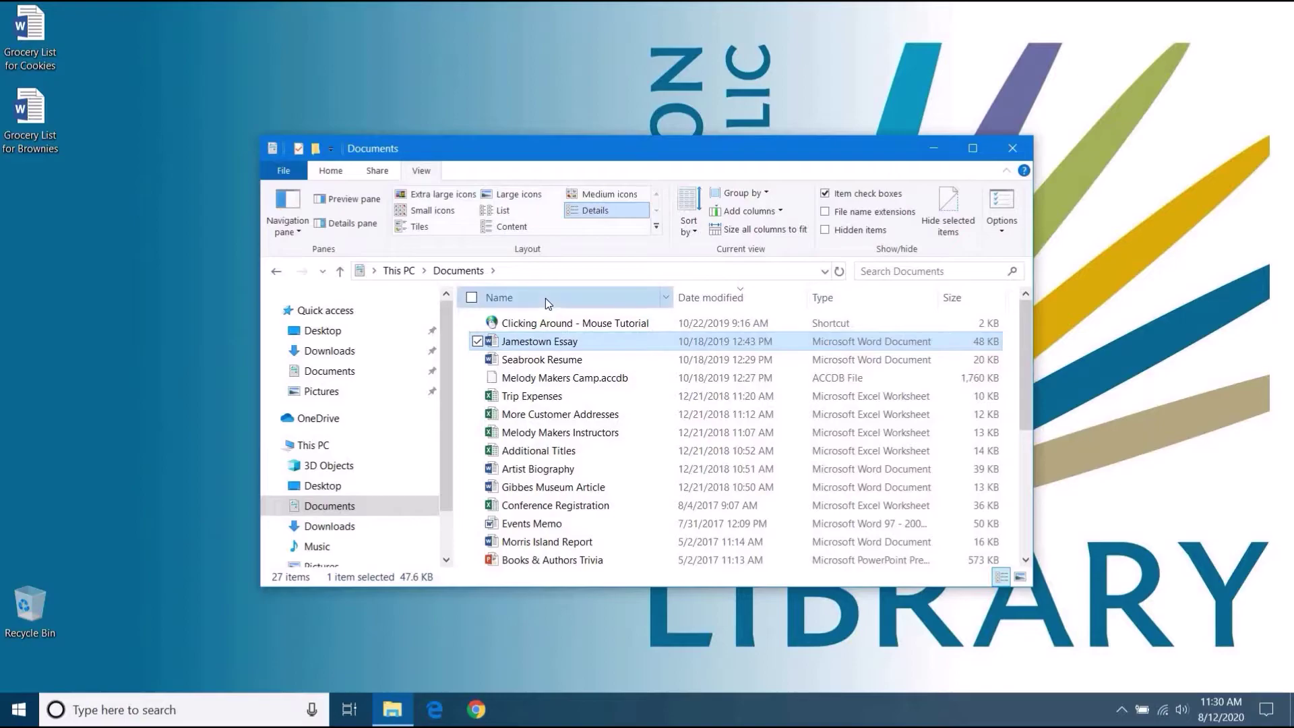
pyautogui.scroll(2, 552, 347)
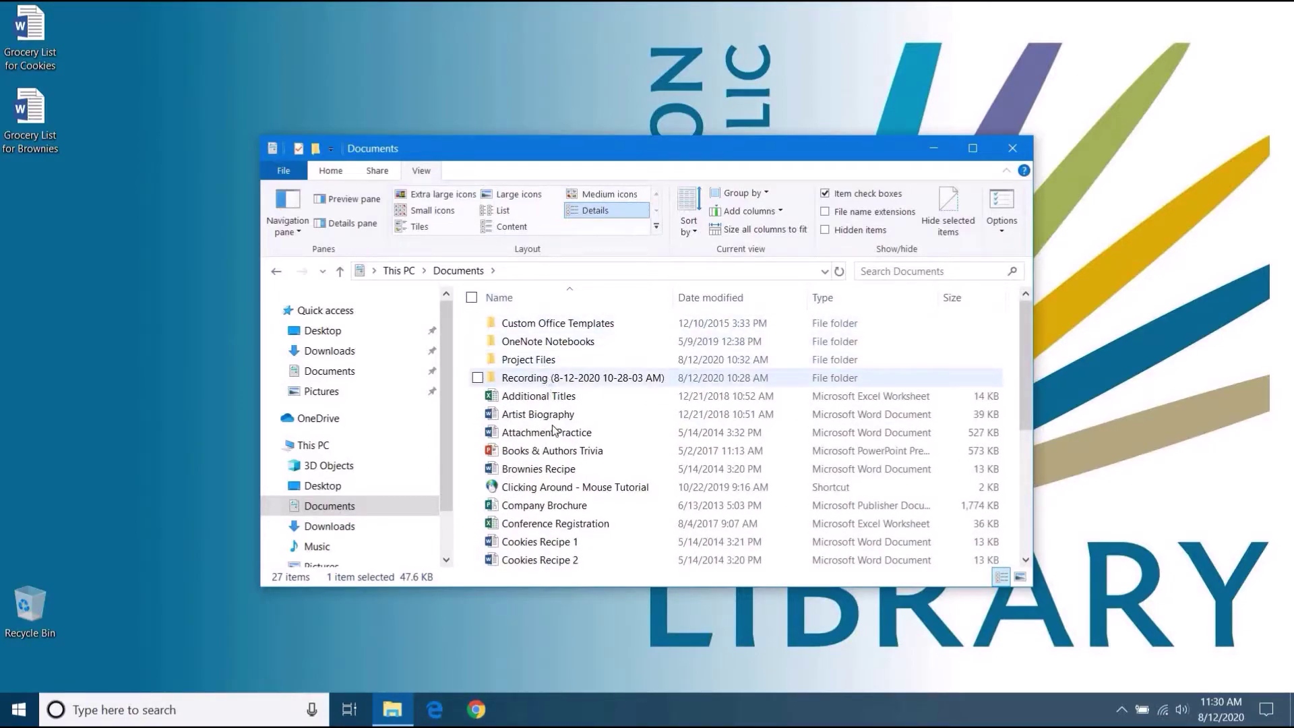
pyautogui.scroll(-2, 564, 448)
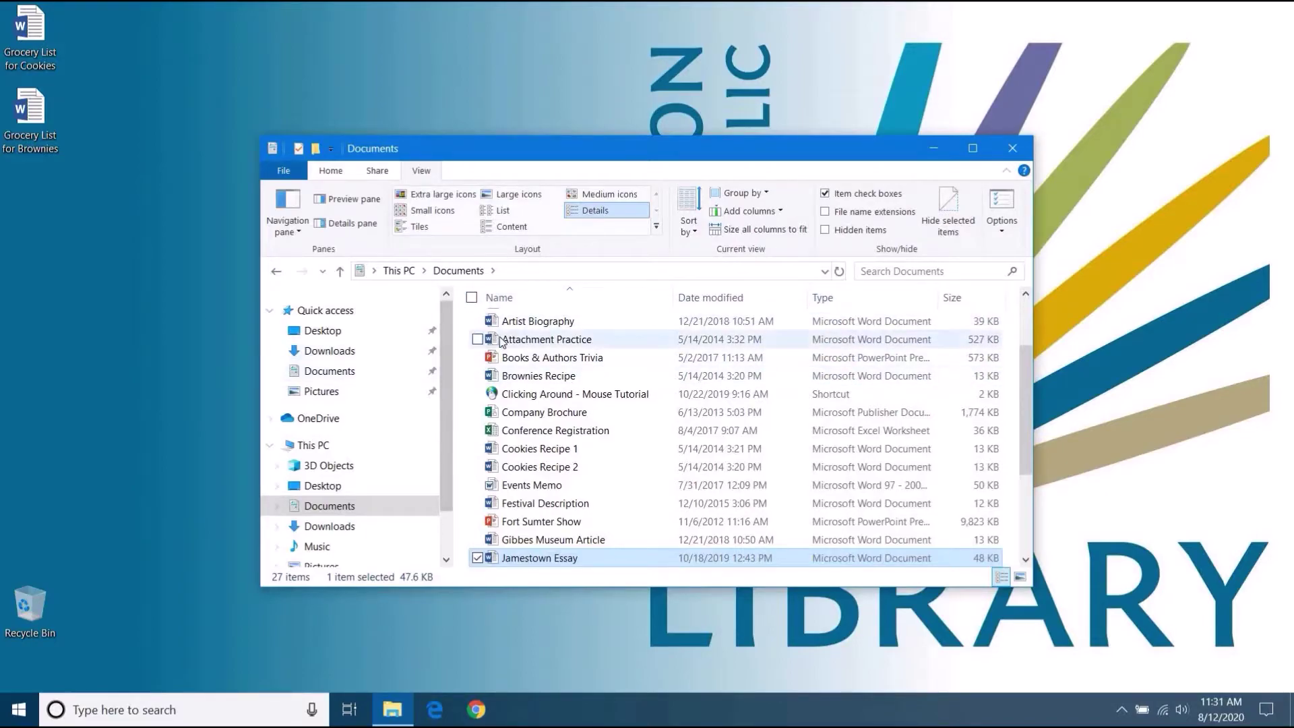
pyautogui.moveTo(491, 344)
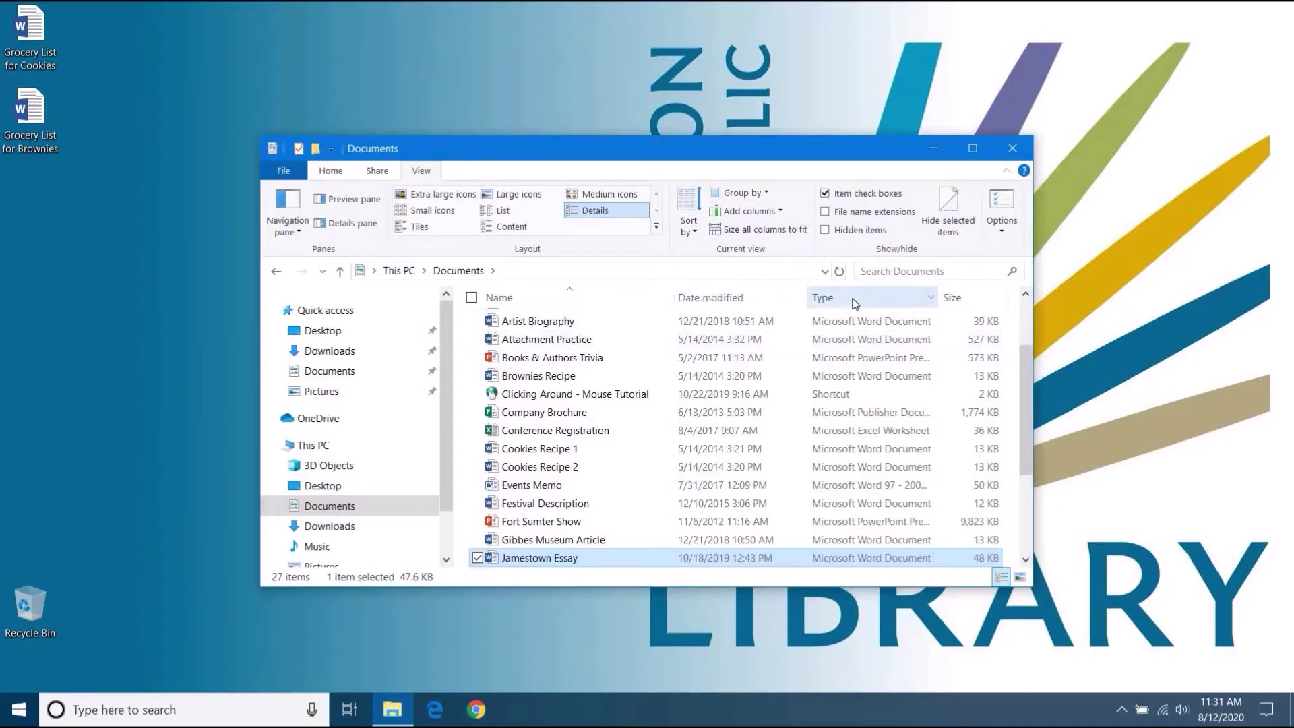
# Filter the Documents folder by type to show only Microsoft Word Documents, and clear the filter again
pyautogui.click(931, 301)
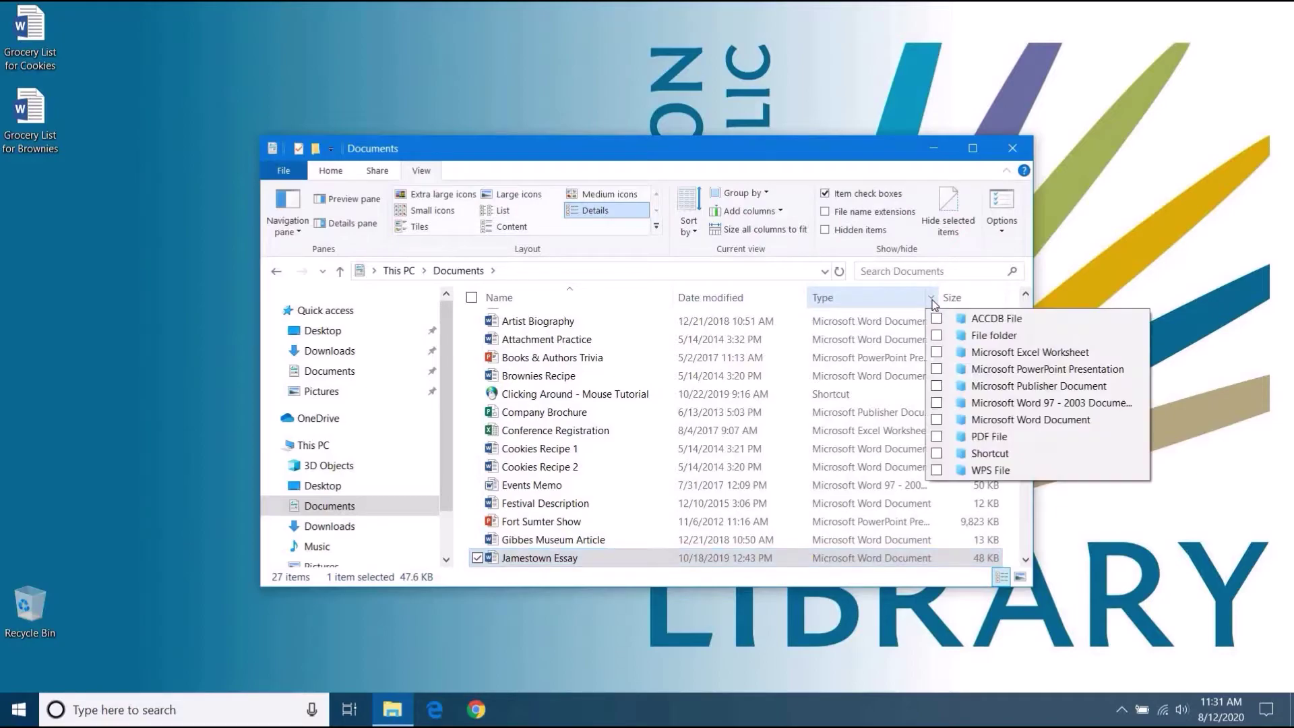
pyautogui.click(937, 419)
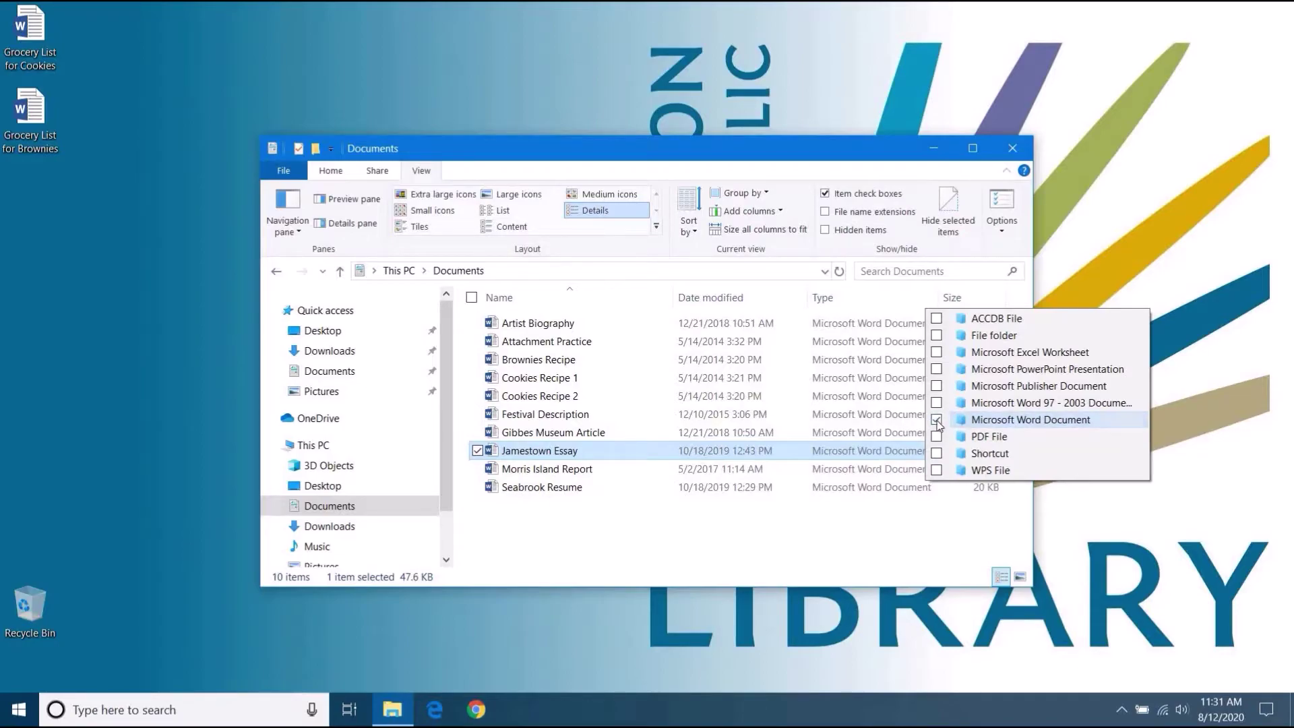
pyautogui.click(937, 421)
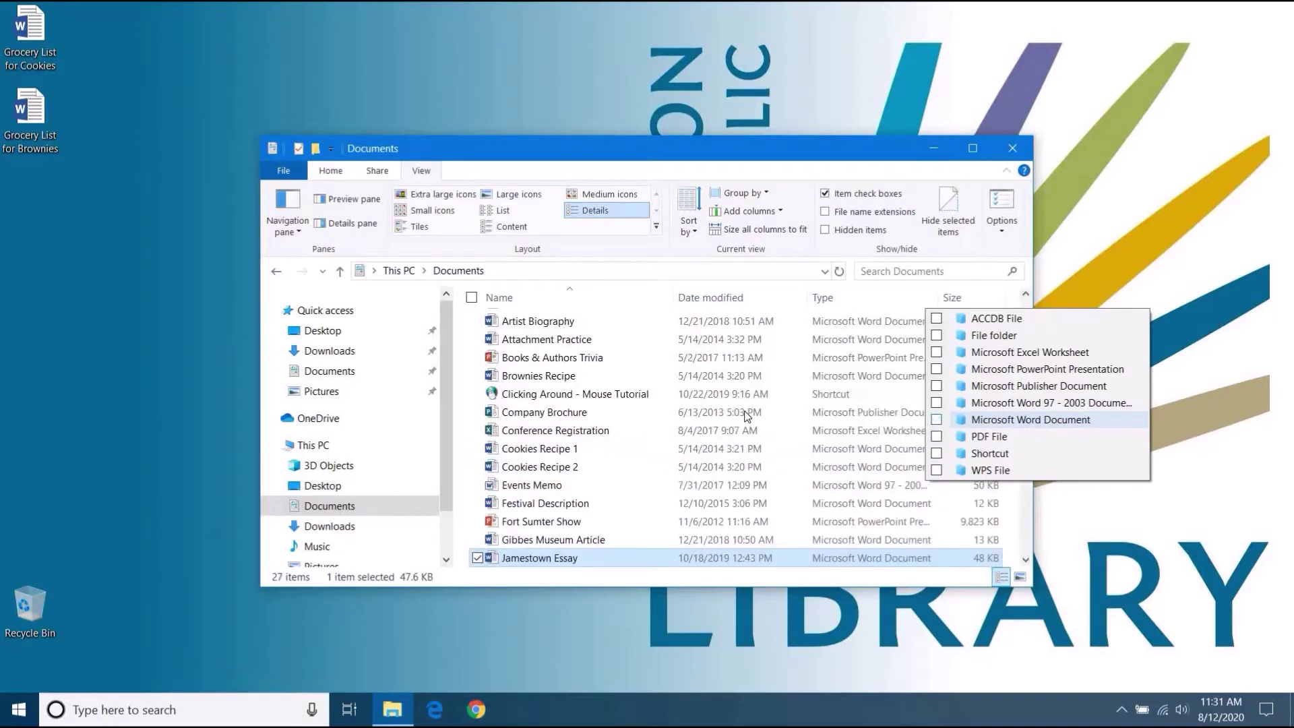
# Search the Documents folder for "morris" and close the search to return to the full file list
pyautogui.click(880, 270)
pyautogui.write('morris')
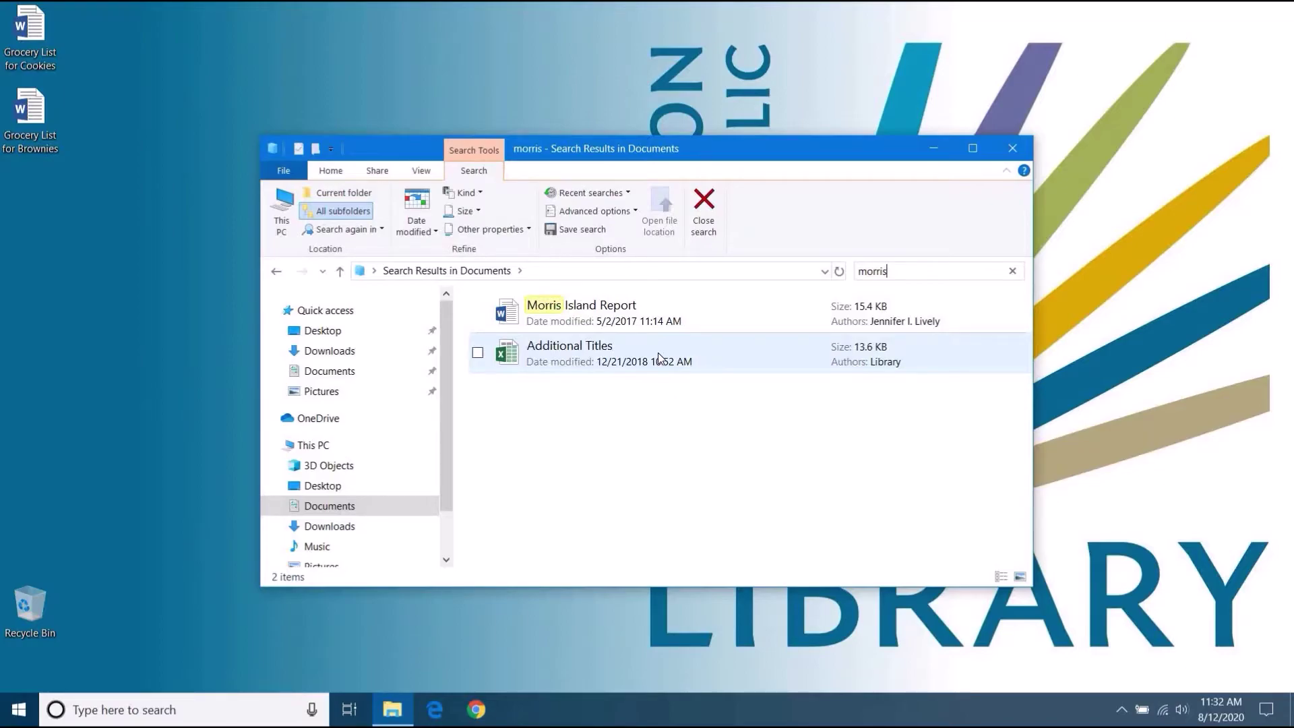
pyautogui.click(701, 216)
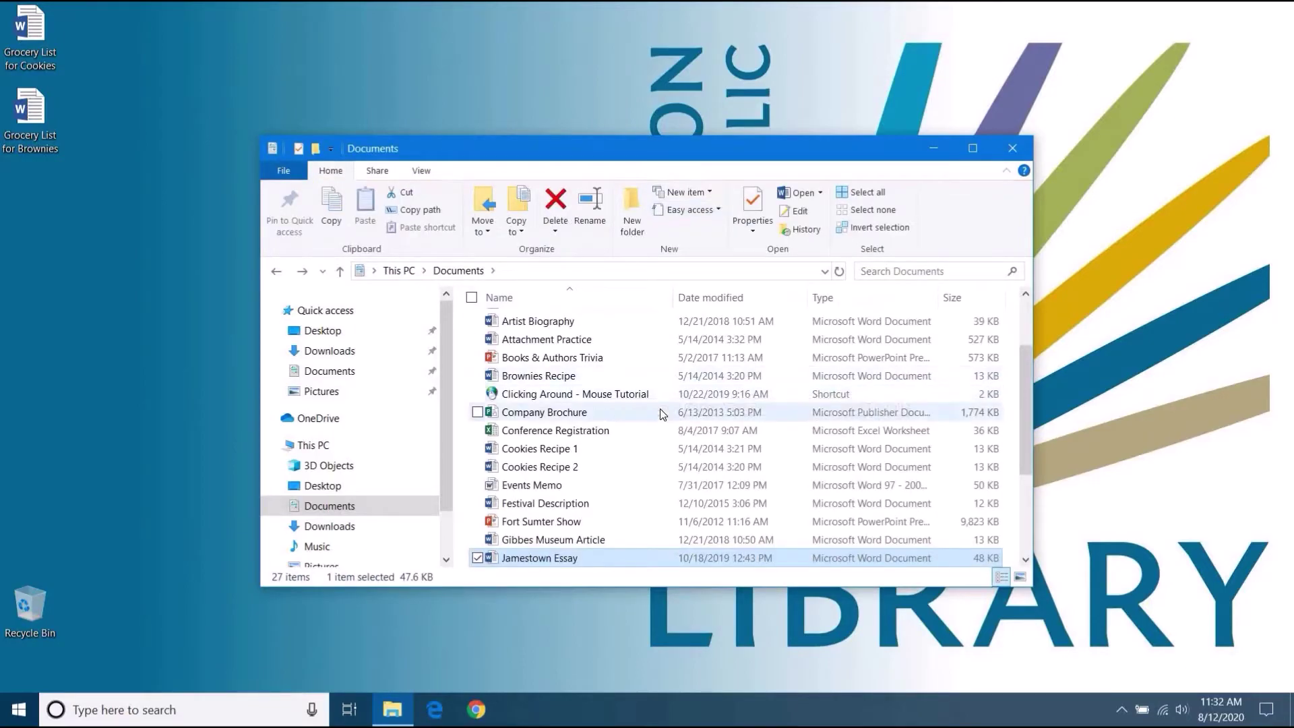
pyautogui.moveTo(661, 412)
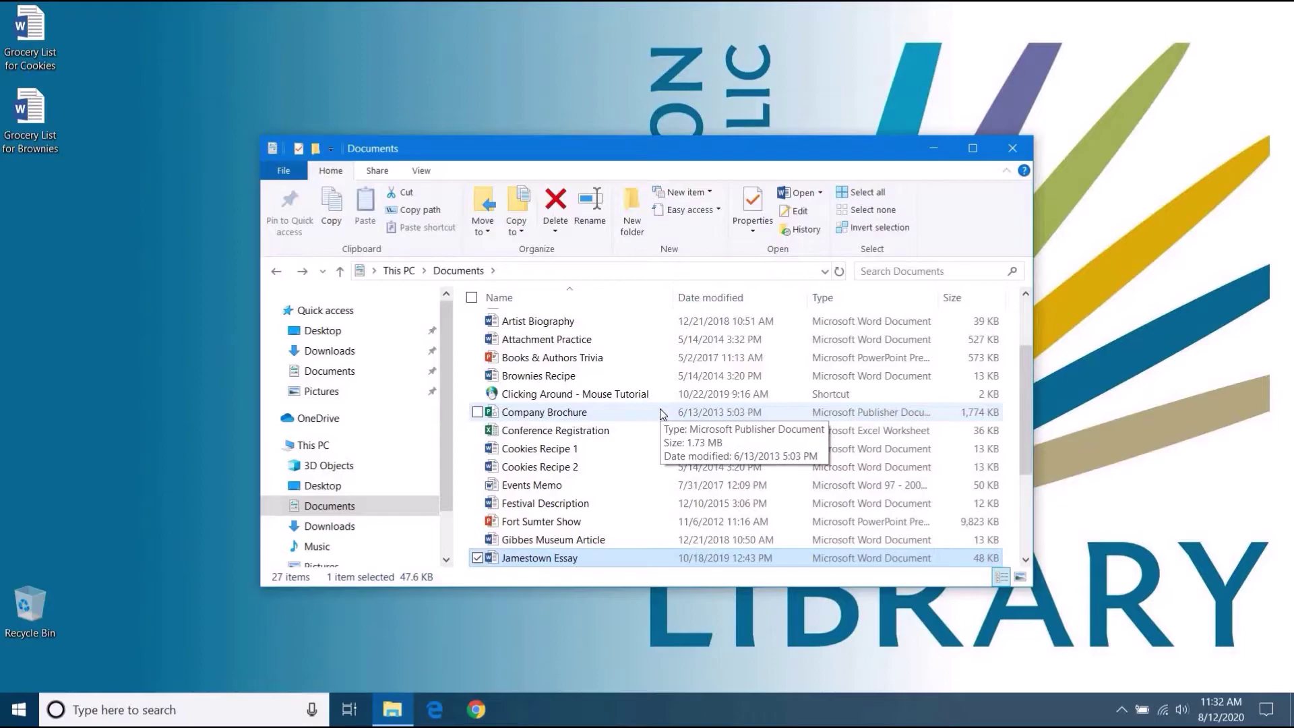
# Display the Documents folder as medium icons and sort its contents by name
pyautogui.click(421, 173)
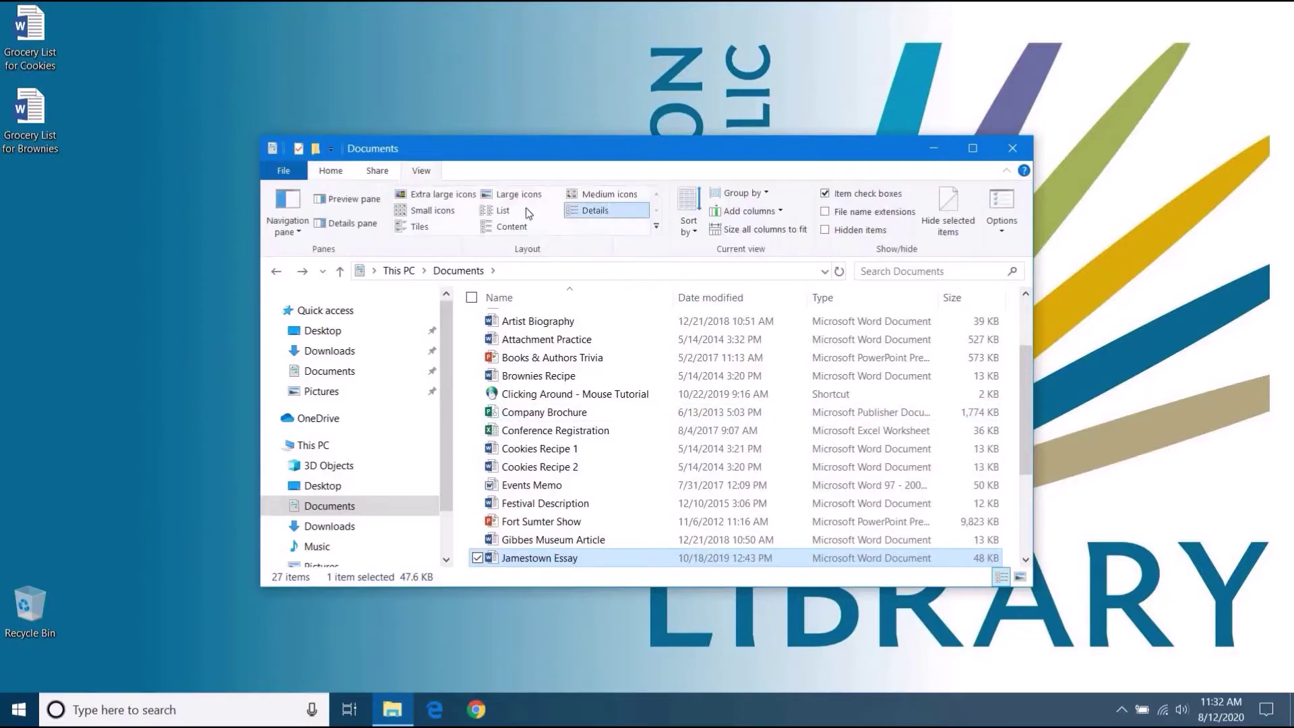
pyautogui.click(596, 194)
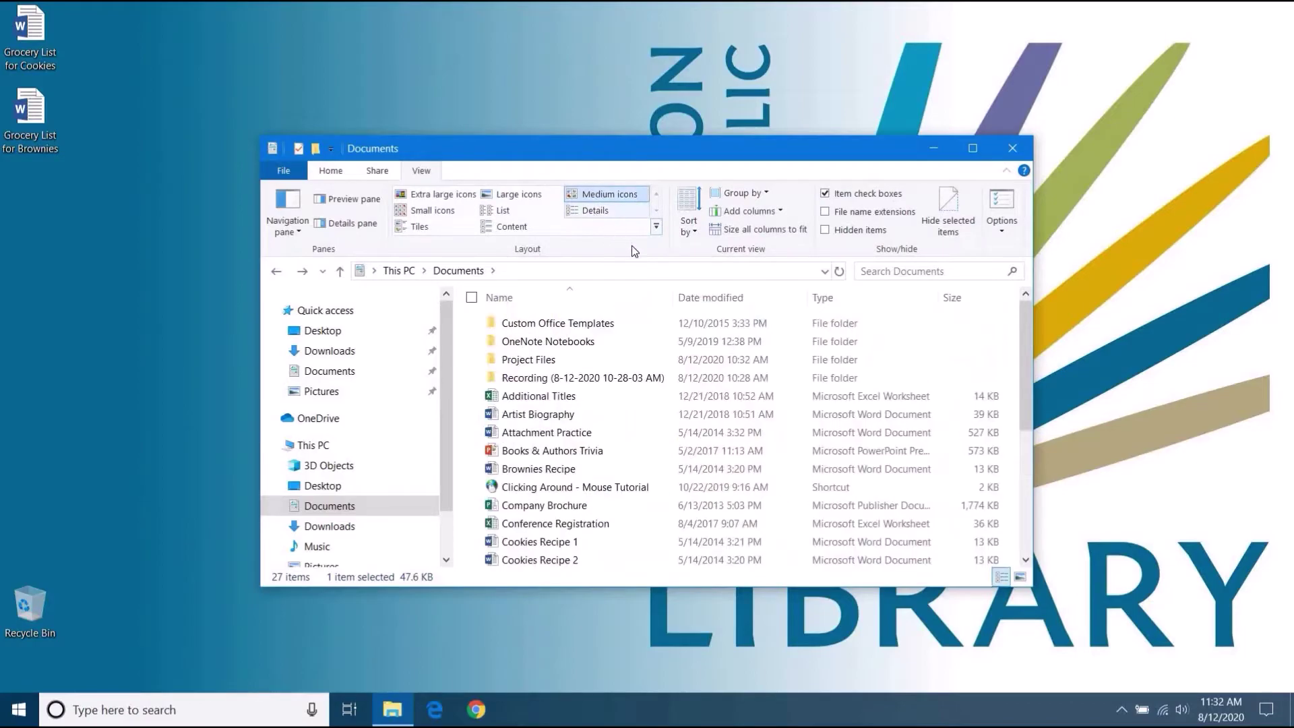
pyautogui.click(691, 231)
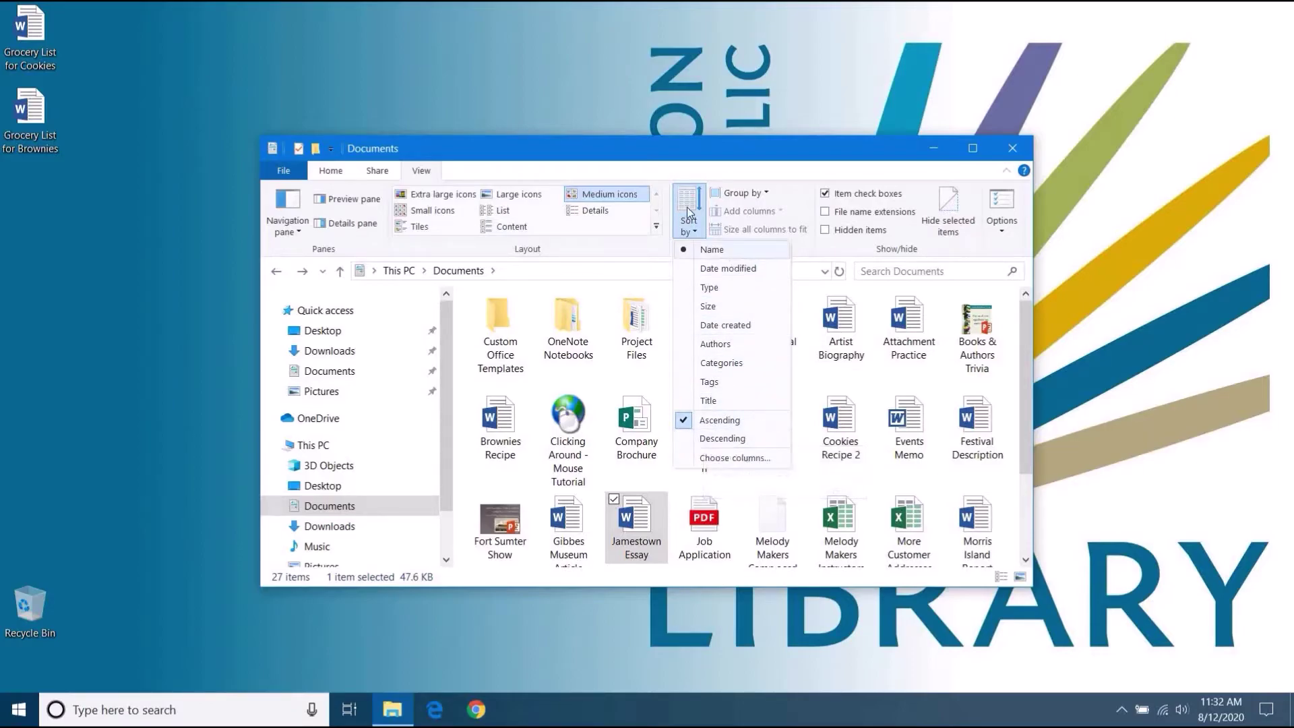
pyautogui.click(713, 249)
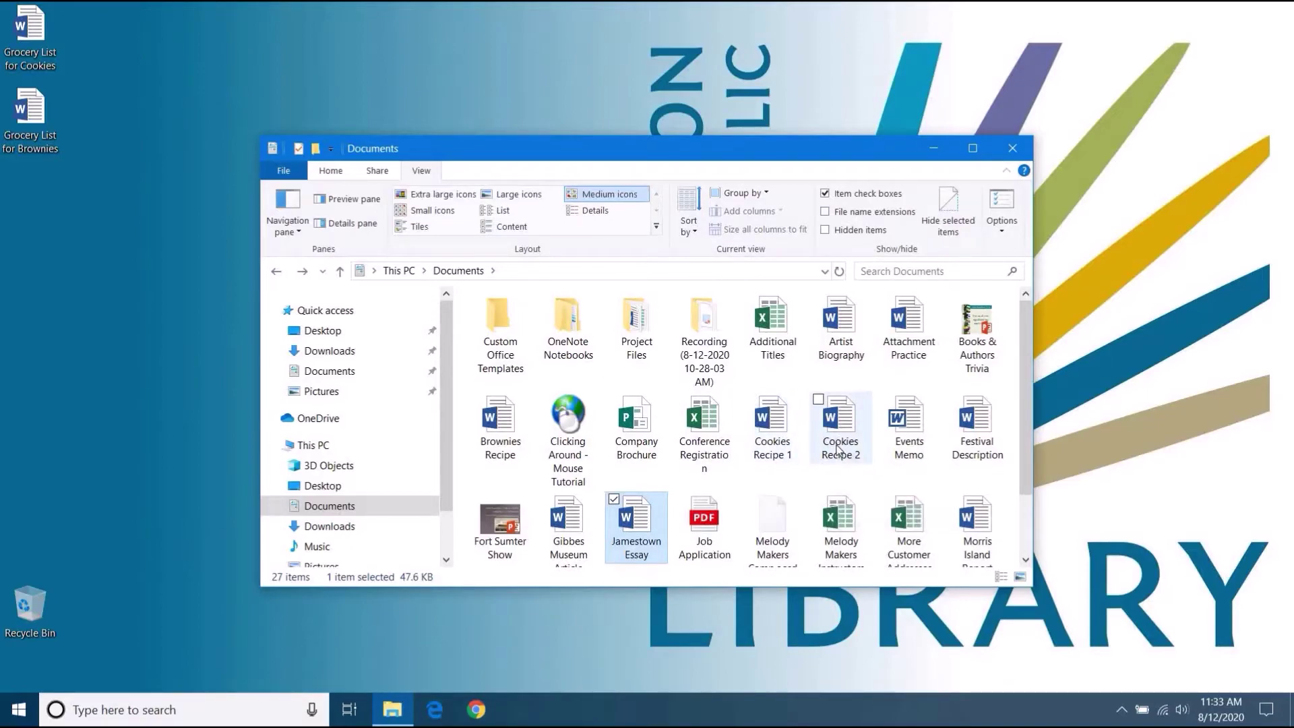
# Show the preview pane and view the contents of Cookies Recipe 1
pyautogui.click(772, 431)
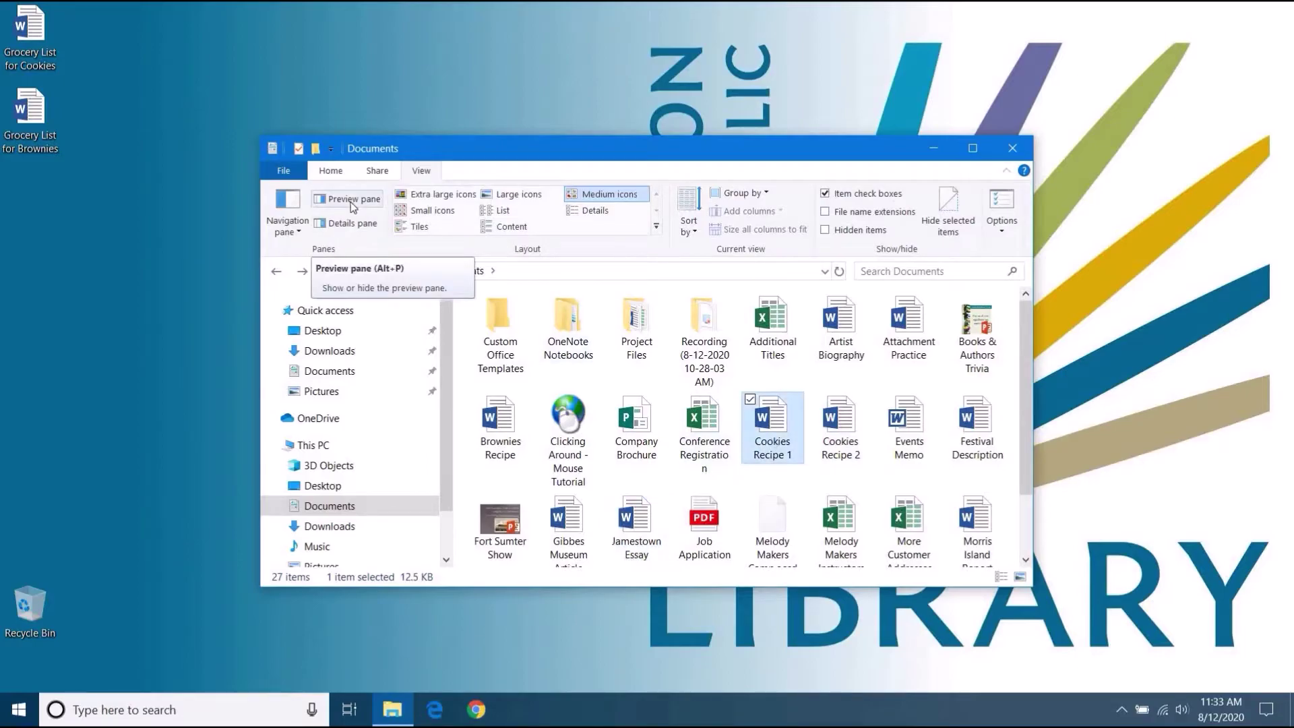
pyautogui.click(355, 202)
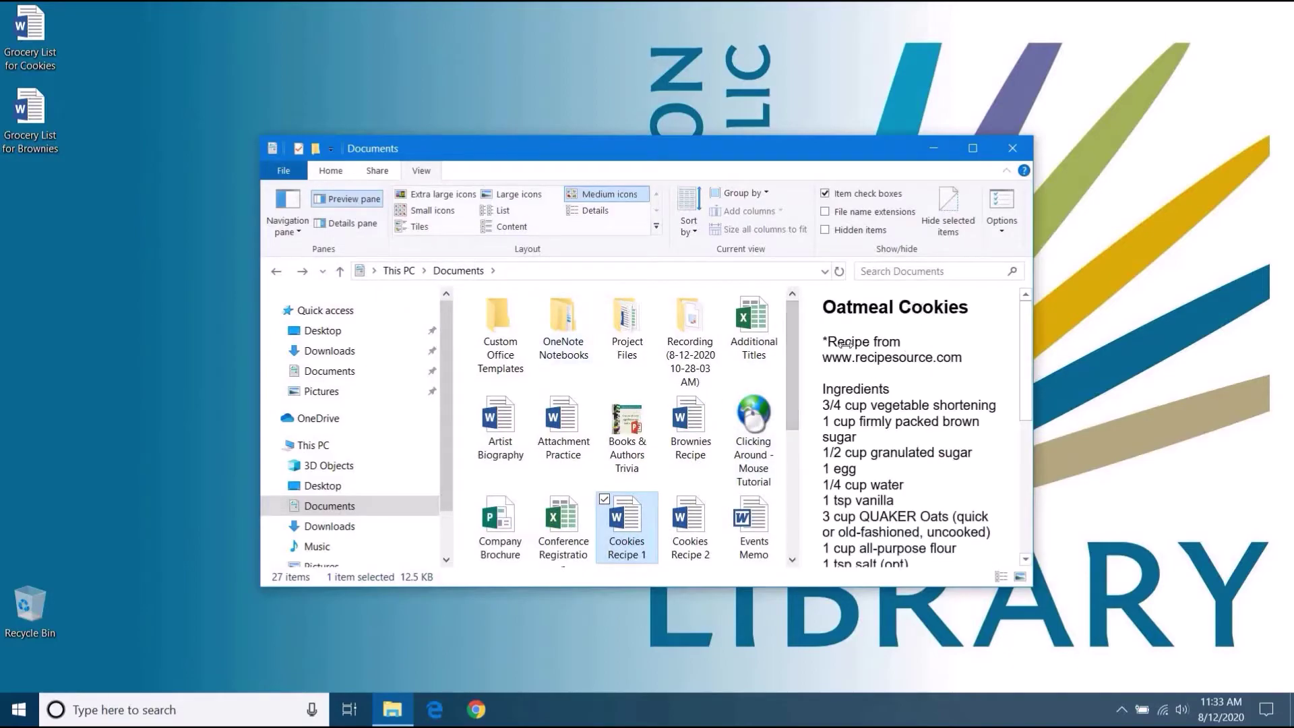
pyautogui.scroll(-1, 614, 532)
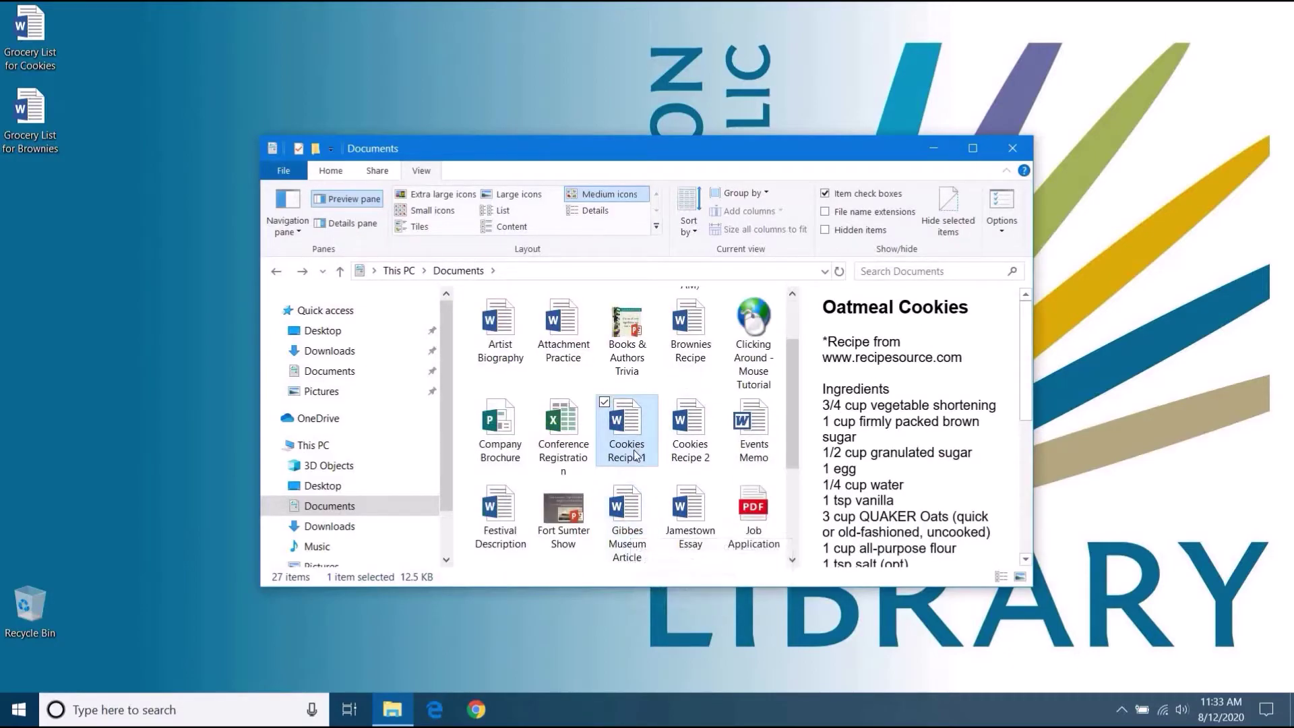
# Rename the Cookies Recipe 1 file as Oatmeal Cookies
pyautogui.click(324, 173)
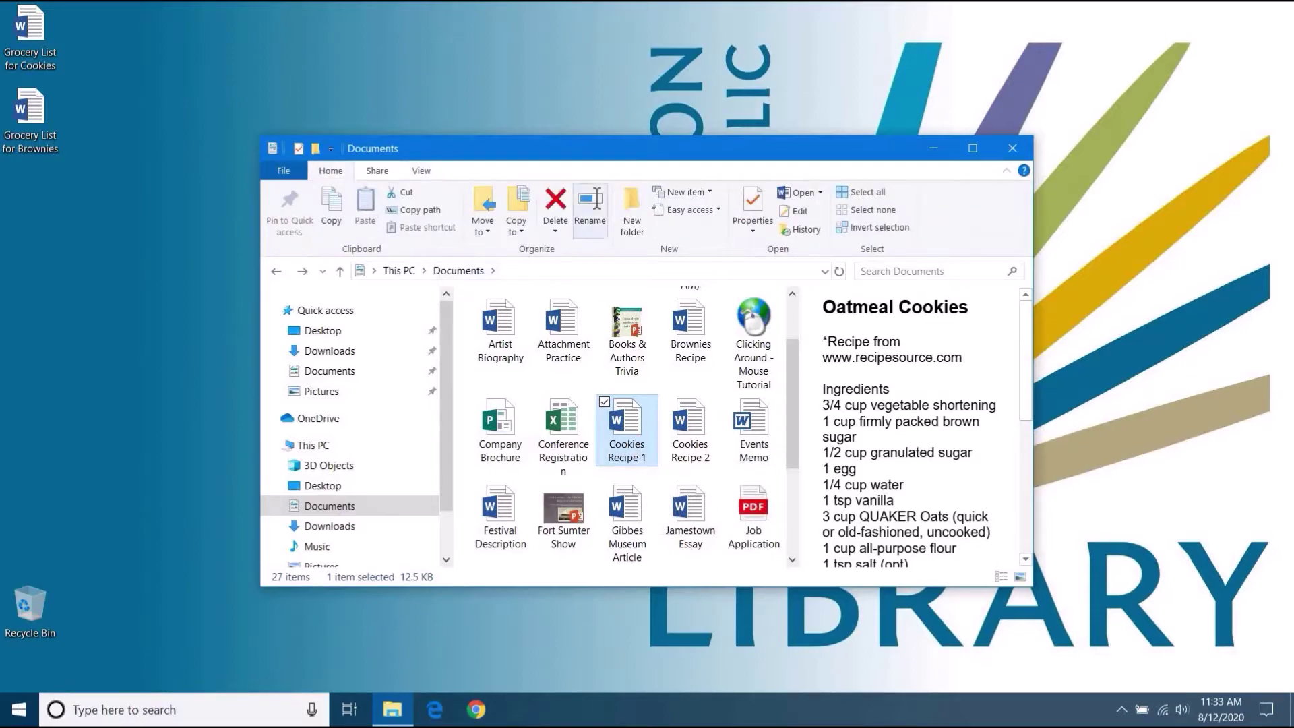
pyautogui.click(592, 222)
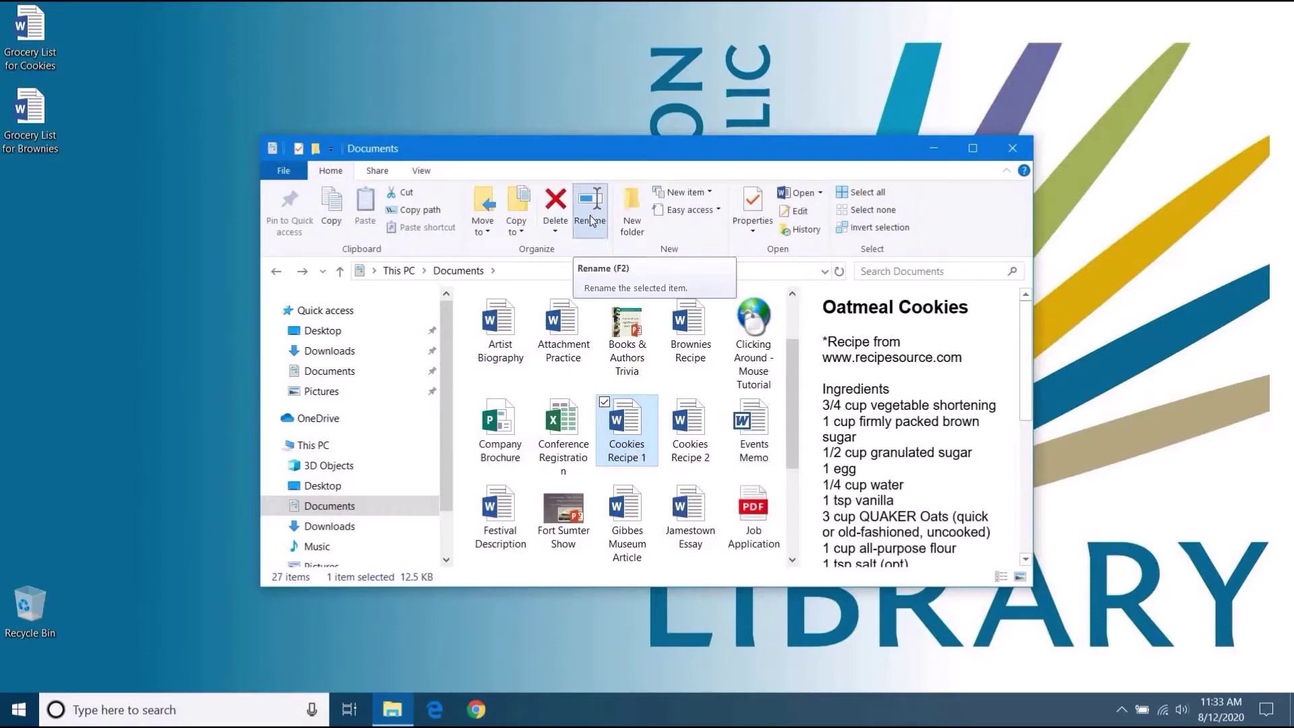
pyautogui.write('Oatmeal Cookies')
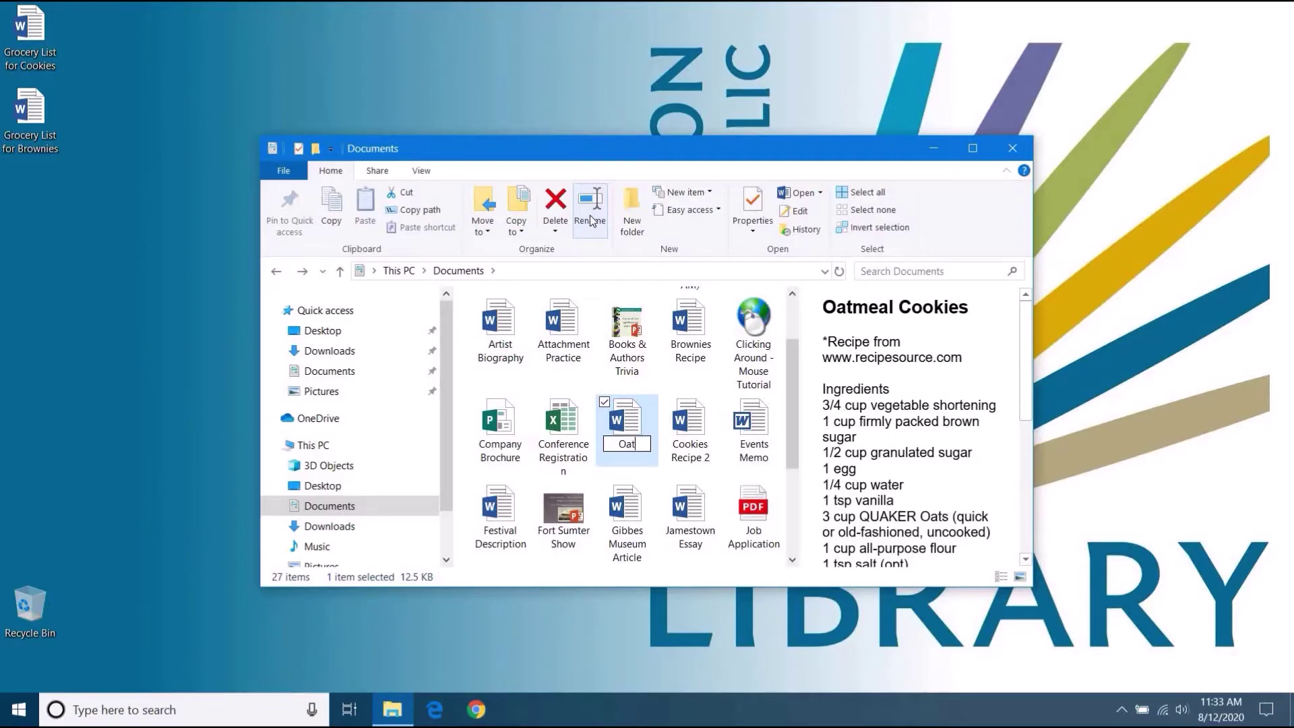
pyautogui.press('Return')
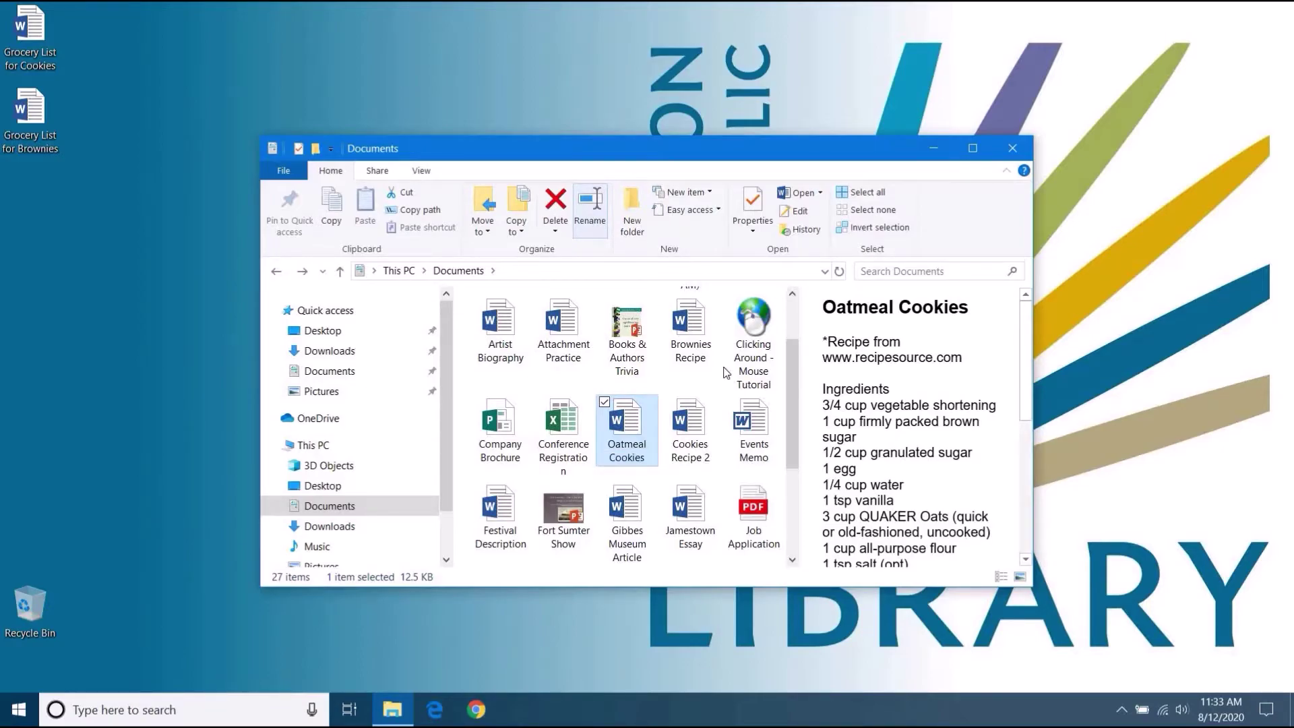
# Preview the contents of Cookies Recipe 2 and rename the file as Sugar Cookies
pyautogui.click(687, 460)
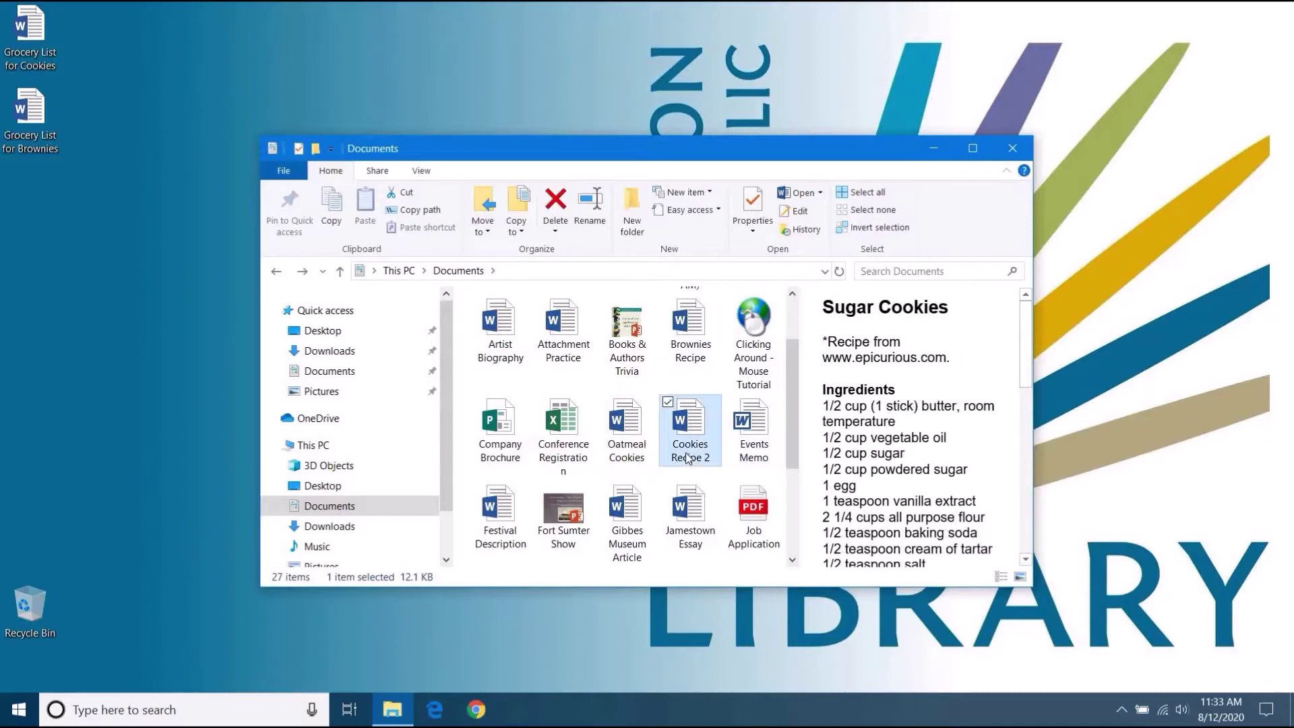
pyautogui.moveTo(694, 454)
pyautogui.rightClick(695, 446)
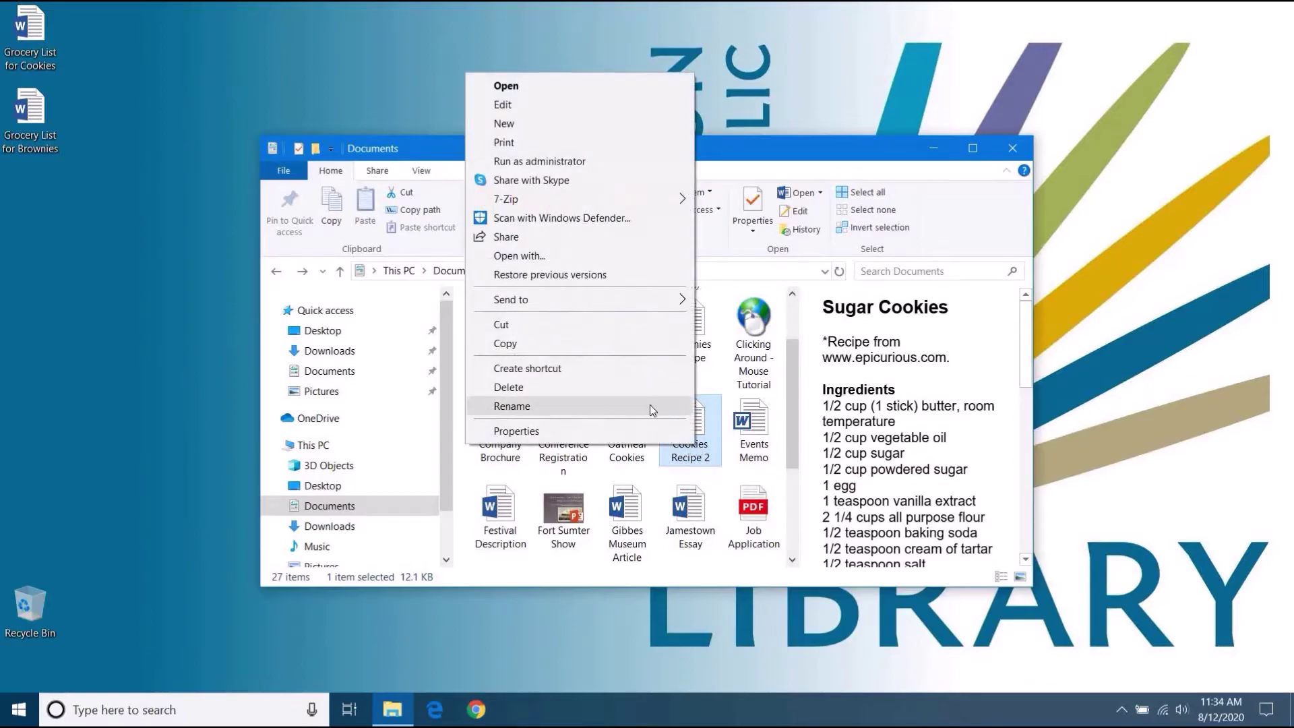
pyautogui.click(610, 406)
pyautogui.write('Sugar Cookies')
pyautogui.press('Return')
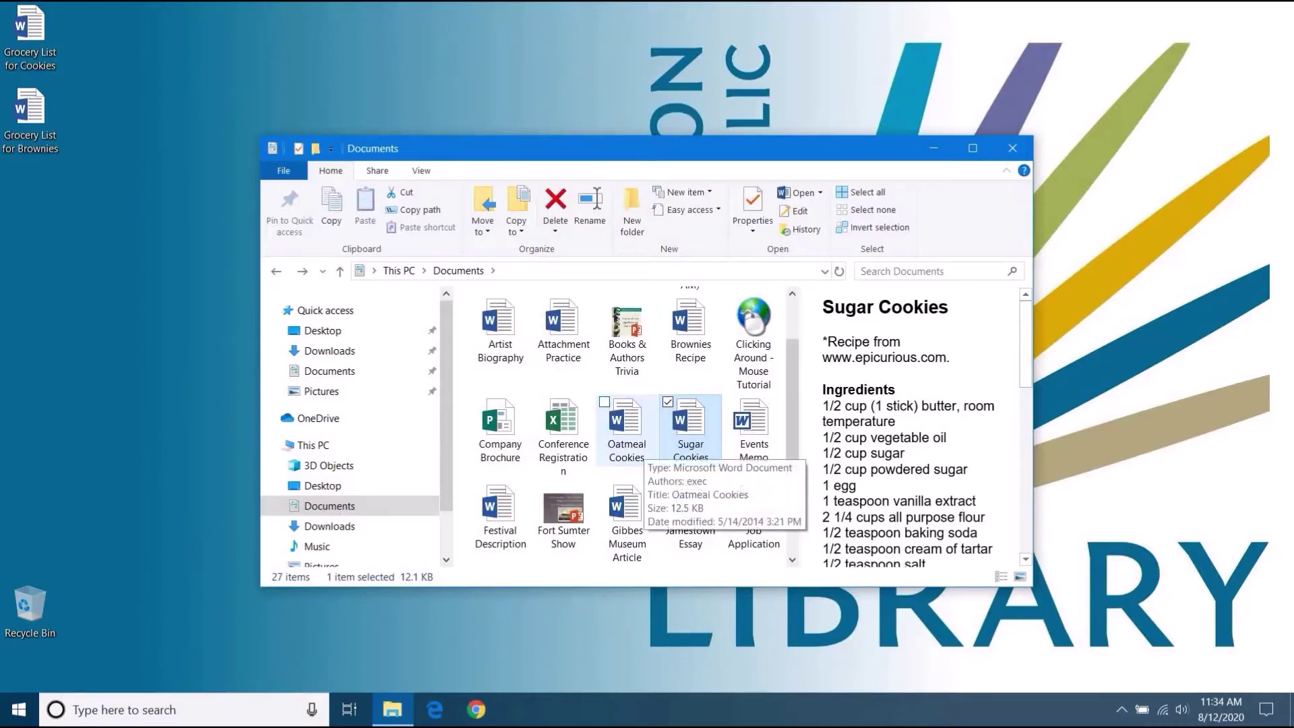
# Open the Oatmeal Cookies file name for editing, cancel the edit and deselect the file
pyautogui.click(629, 454)
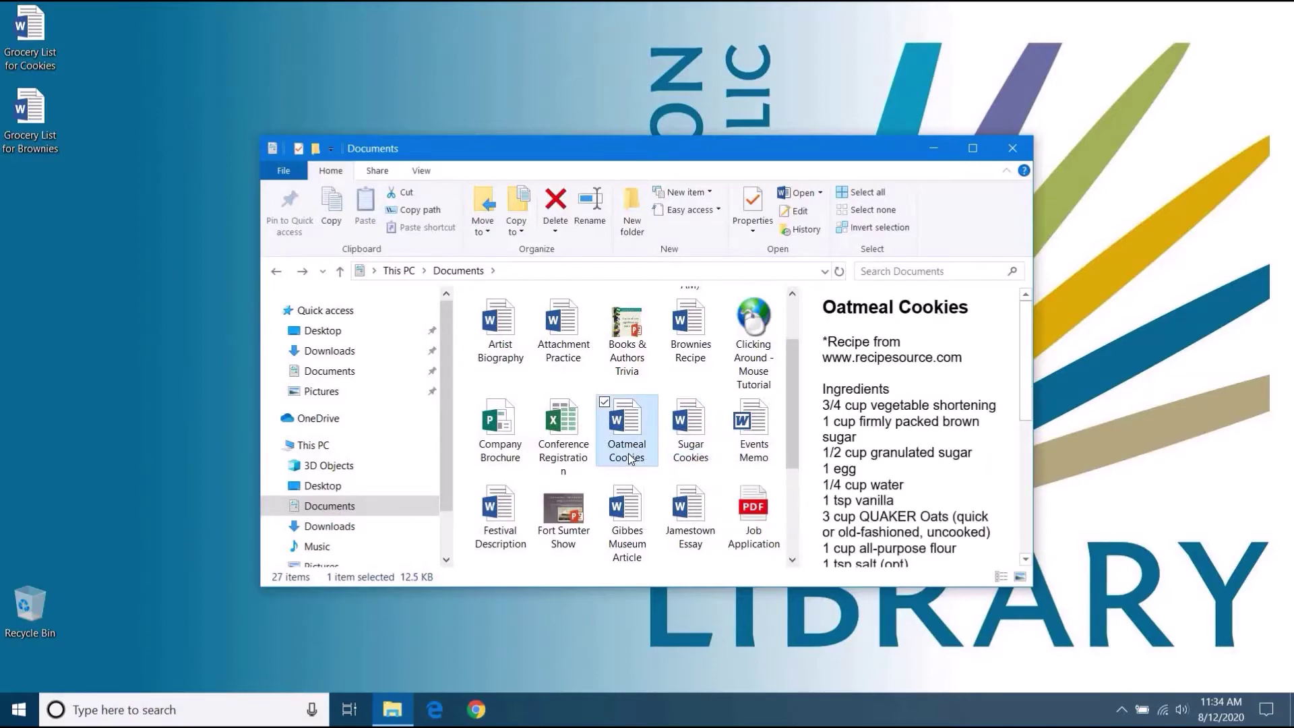
pyautogui.click(629, 458)
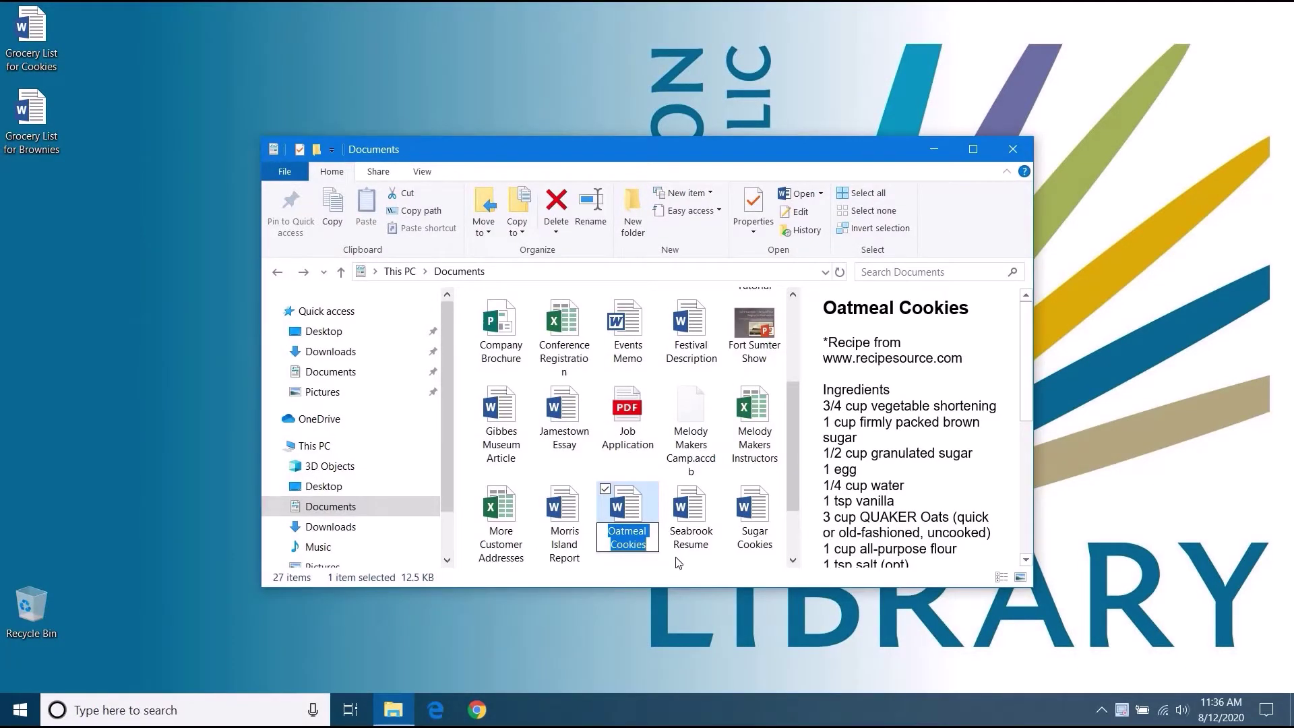
pyautogui.click(725, 562)
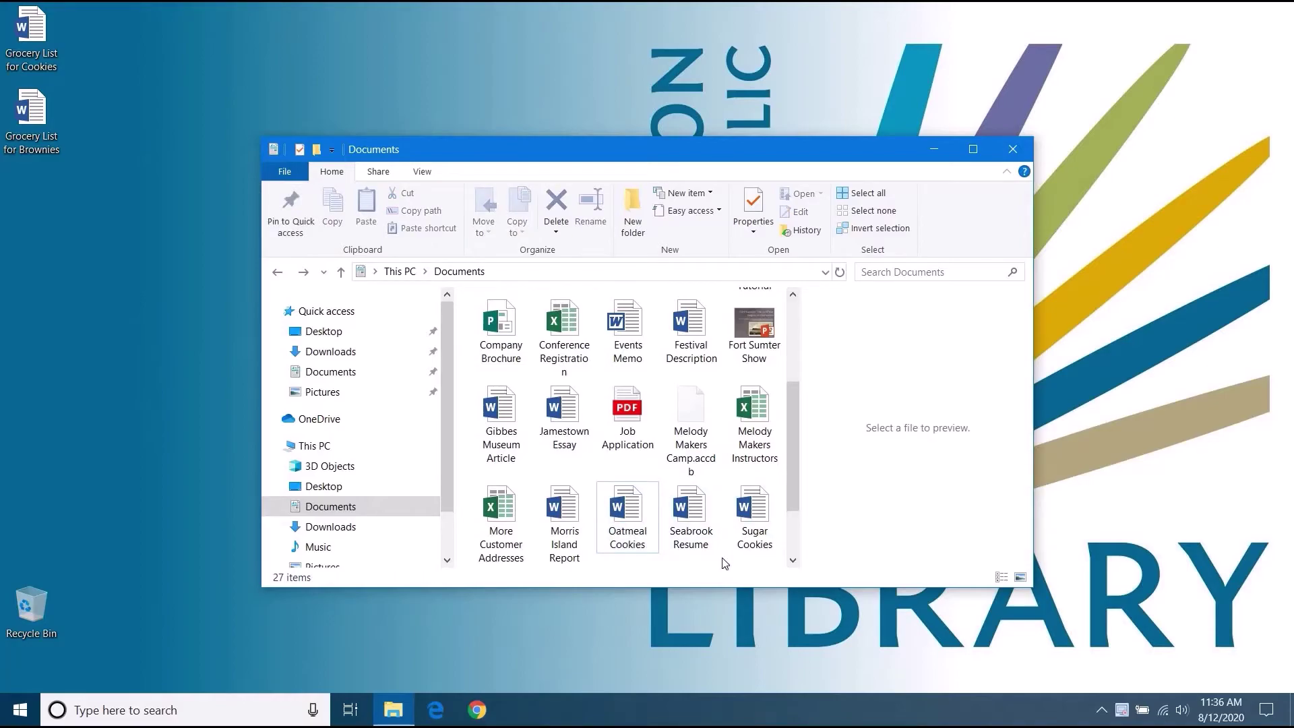
# Hide the preview pane and create a new folder named Recipes in the Documents folder
pyautogui.hotkey('alt', 'p')
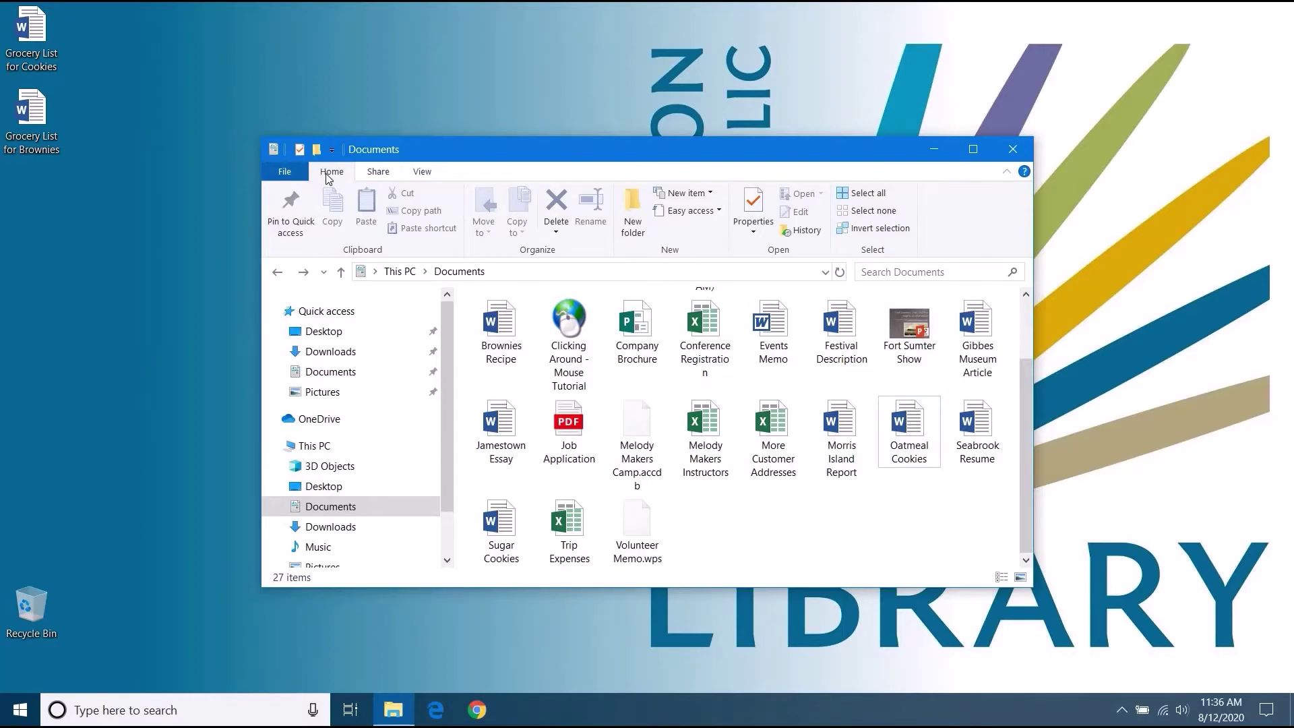
pyautogui.click(633, 217)
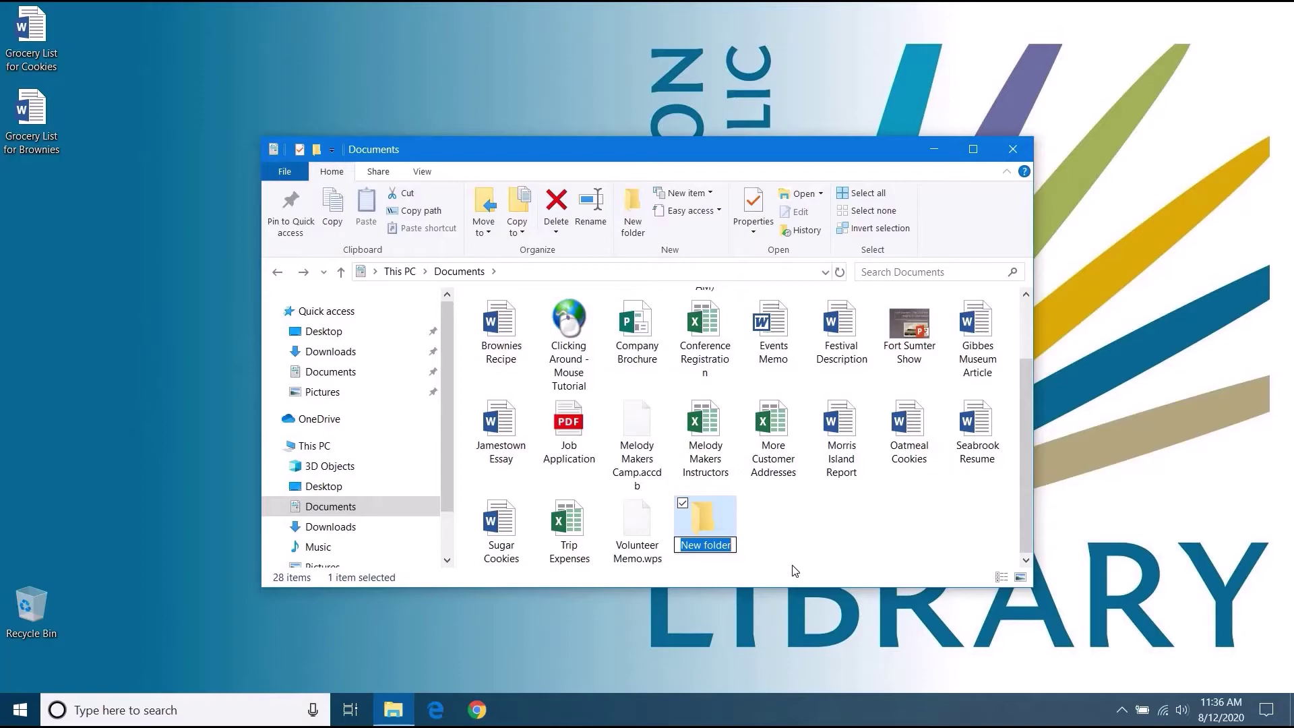
pyautogui.write('Recipes')
pyautogui.press('Return')
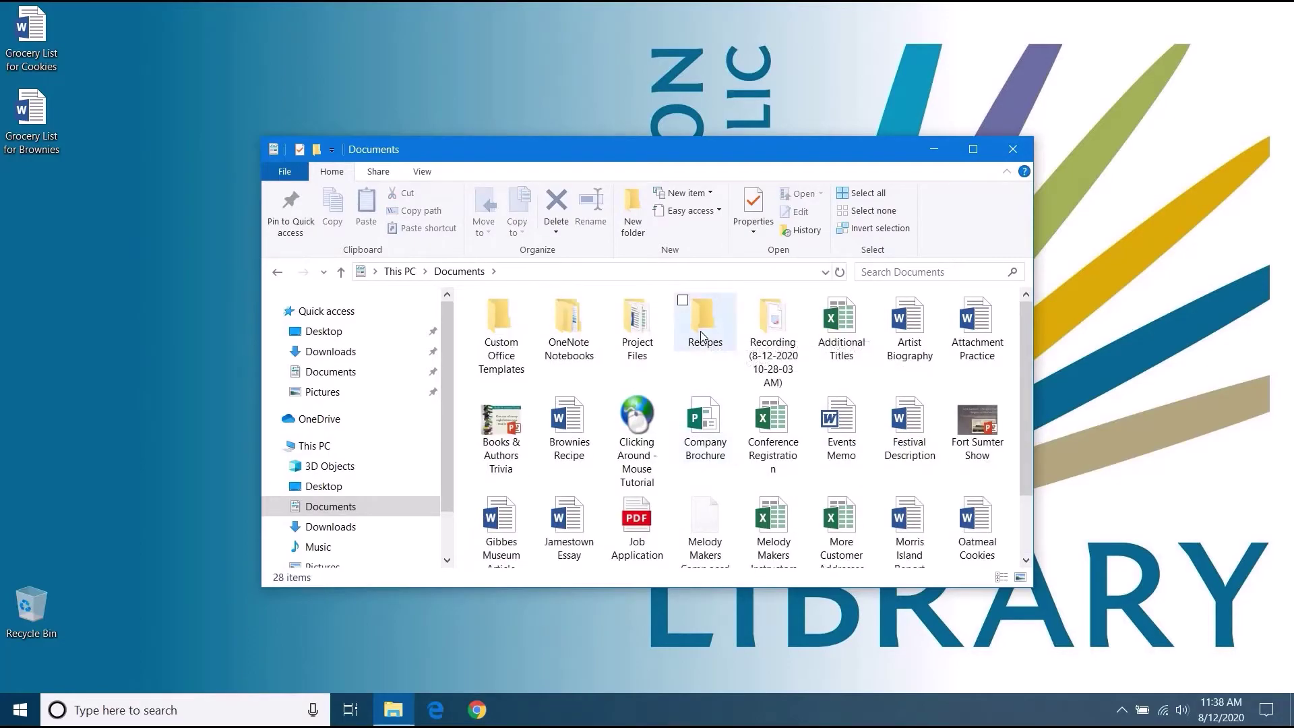
# Select Oatmeal Cookies, Sugar Cookies and Brownies Recipe together and move them into the Recipes folder
pyautogui.scroll(-1, 701, 335)
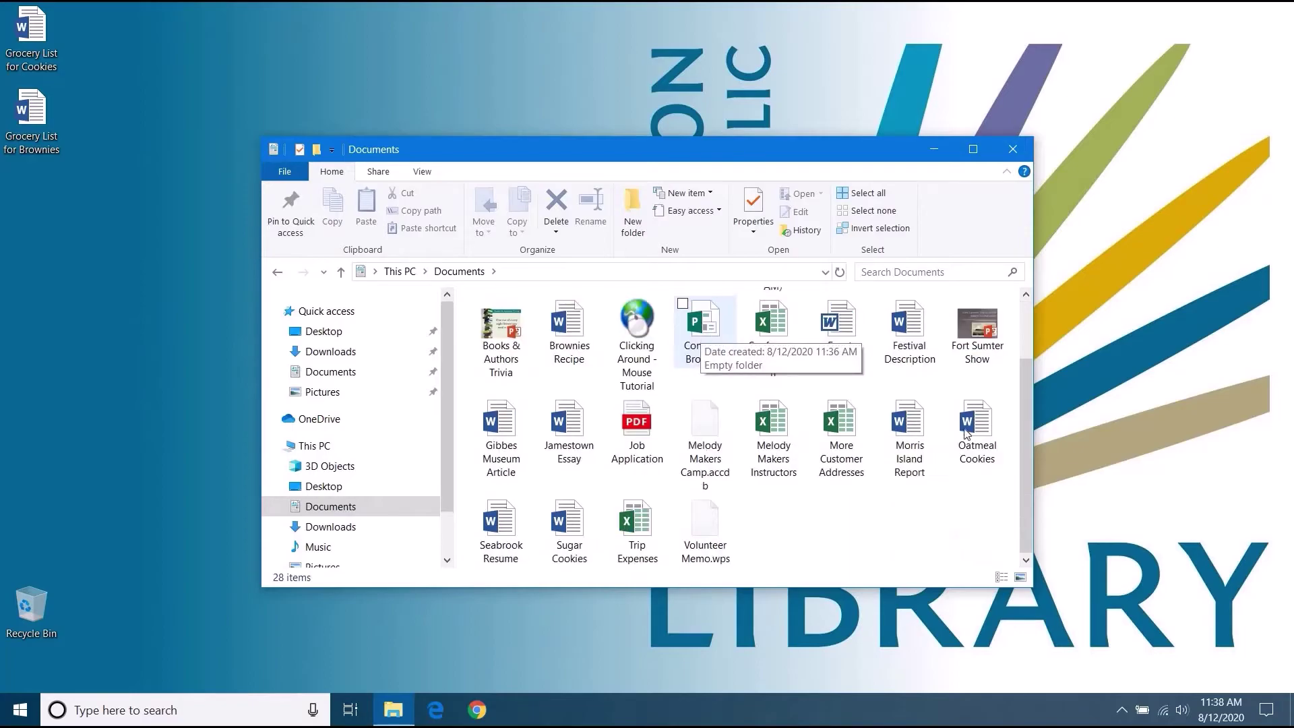
pyautogui.click(954, 405)
pyautogui.click(547, 503)
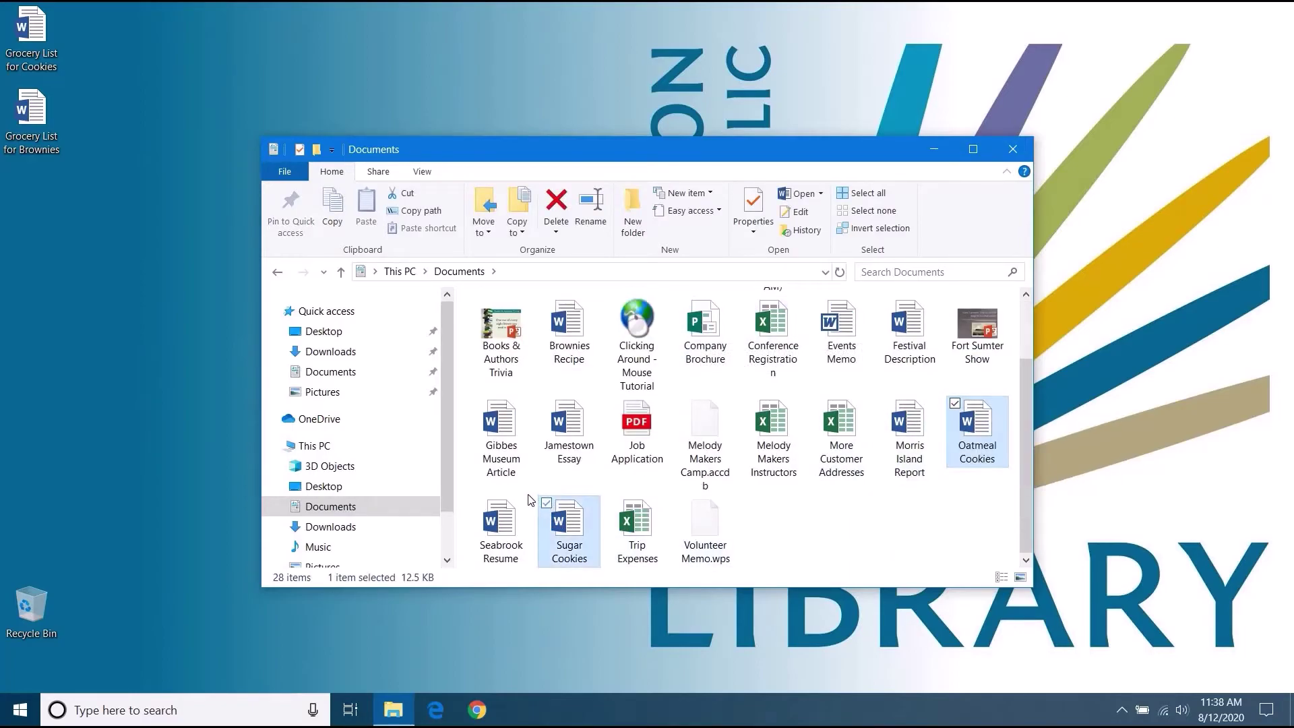
pyautogui.scroll(1, 532, 512)
pyautogui.click(547, 400)
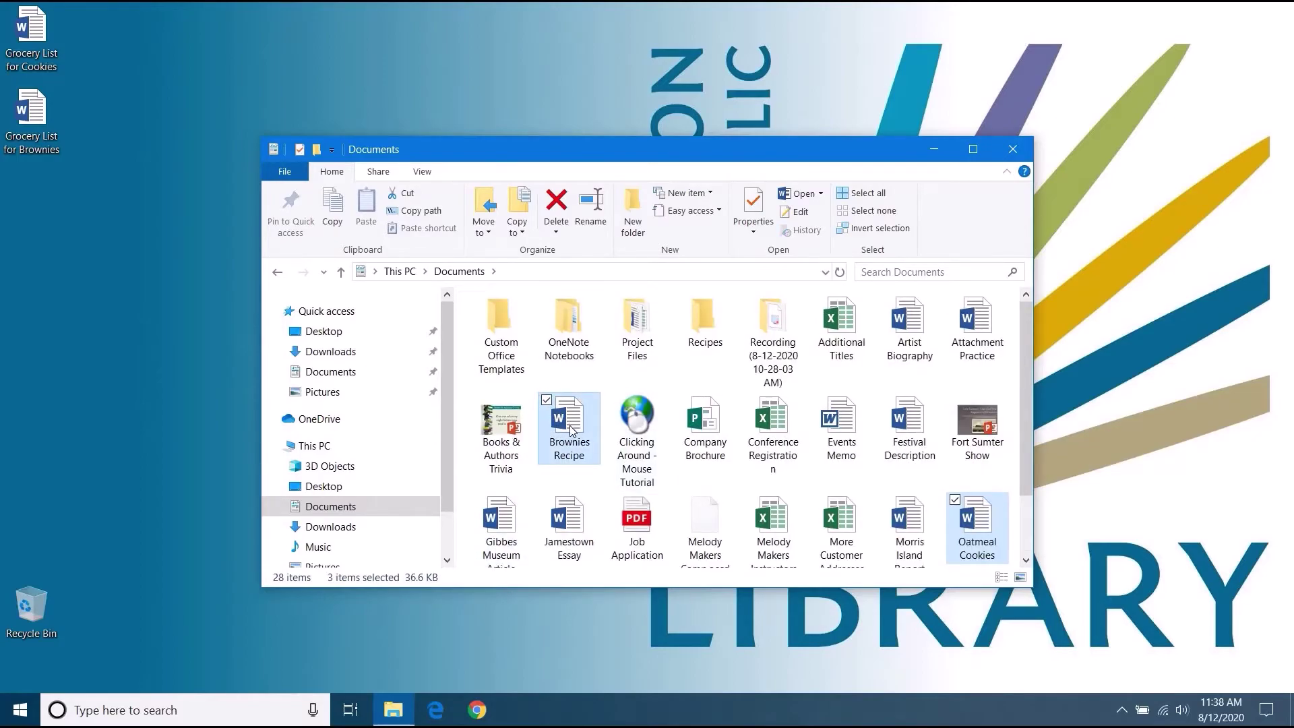
pyautogui.moveTo(593, 417); pyautogui.dragTo(703, 329)
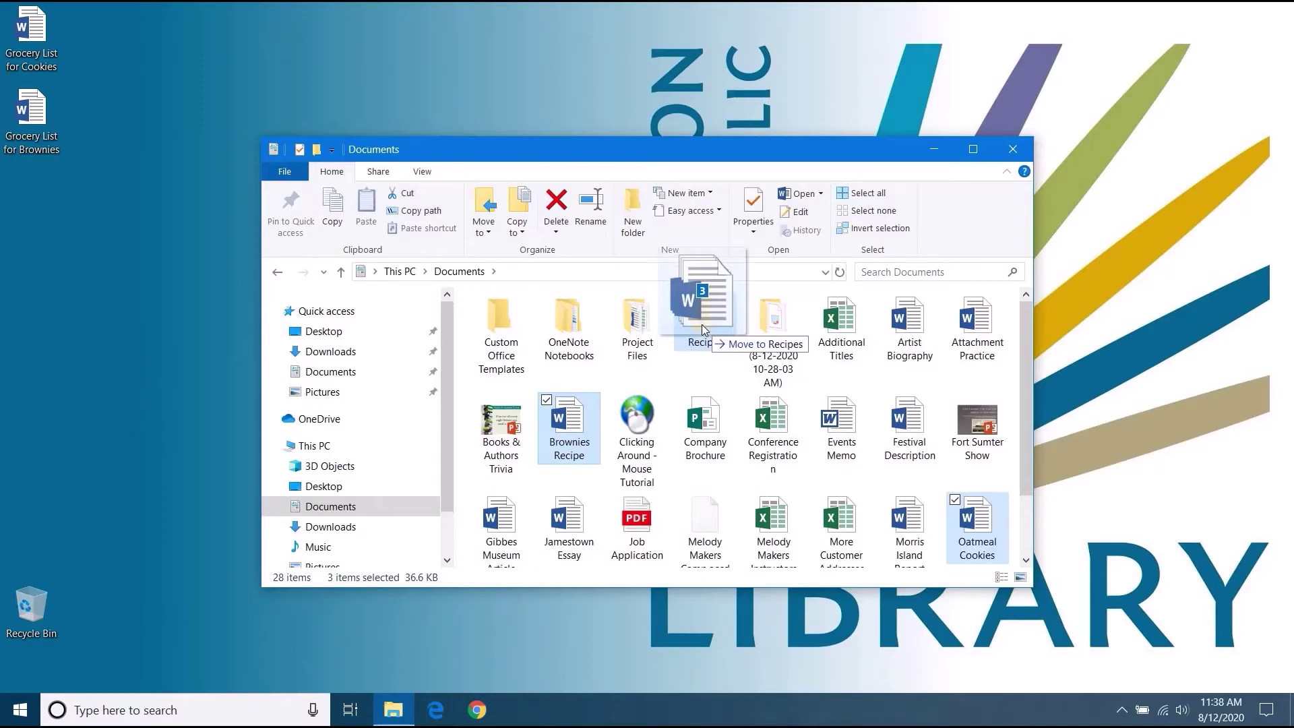
pyautogui.moveTo(704, 329); pyautogui.dragTo(705, 327)
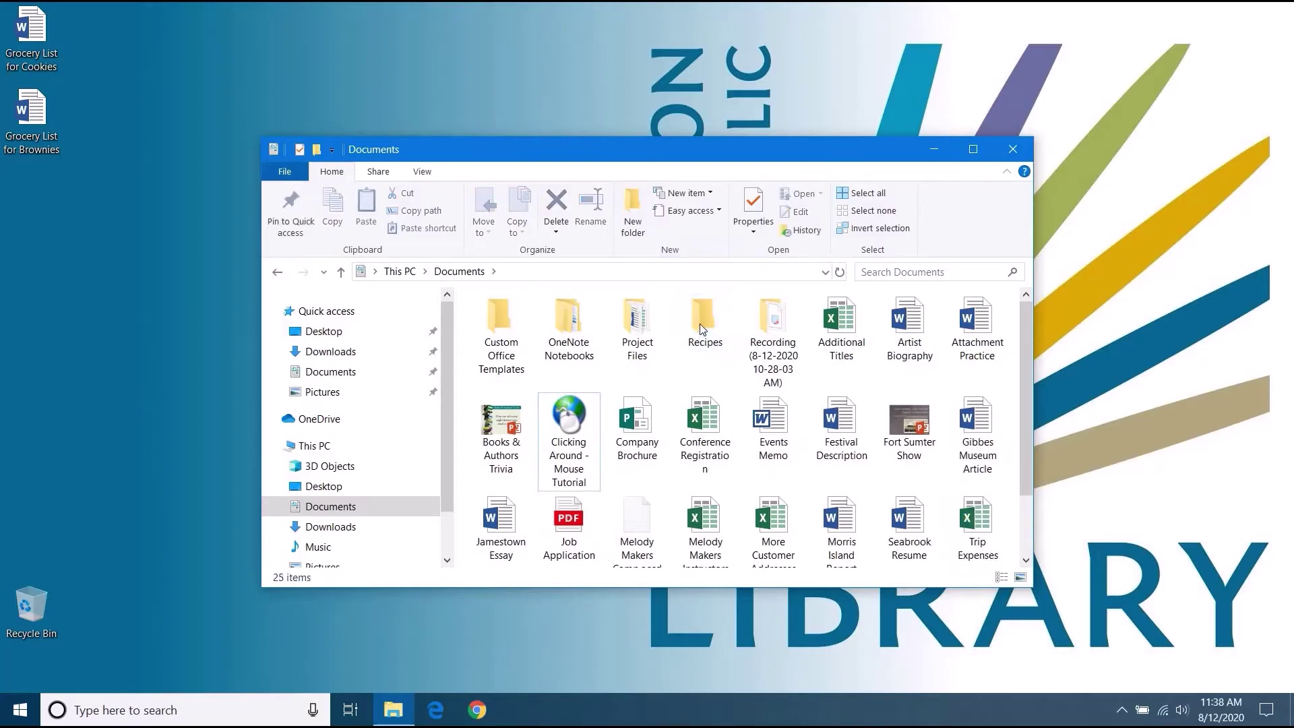
# Open the Recipes folder and create a subfolder named Desserts inside it
pyautogui.doubleClick(704, 324)
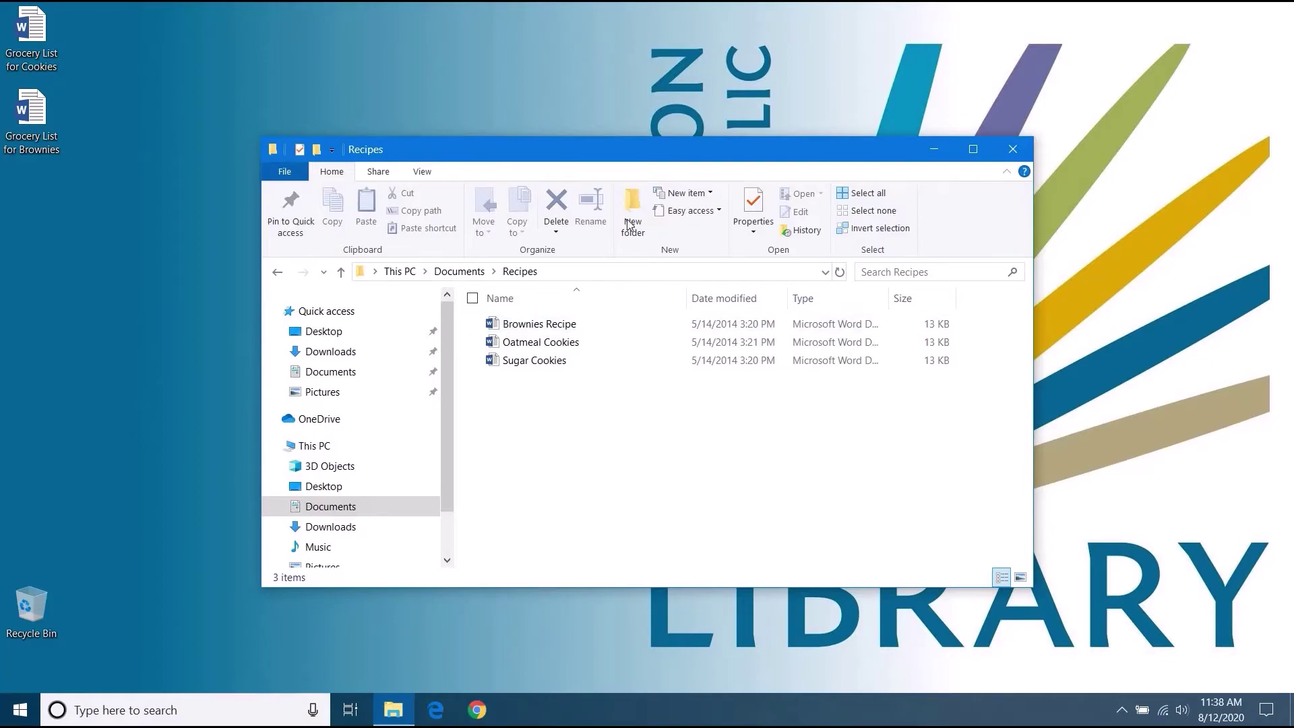
pyautogui.rightClick(549, 408)
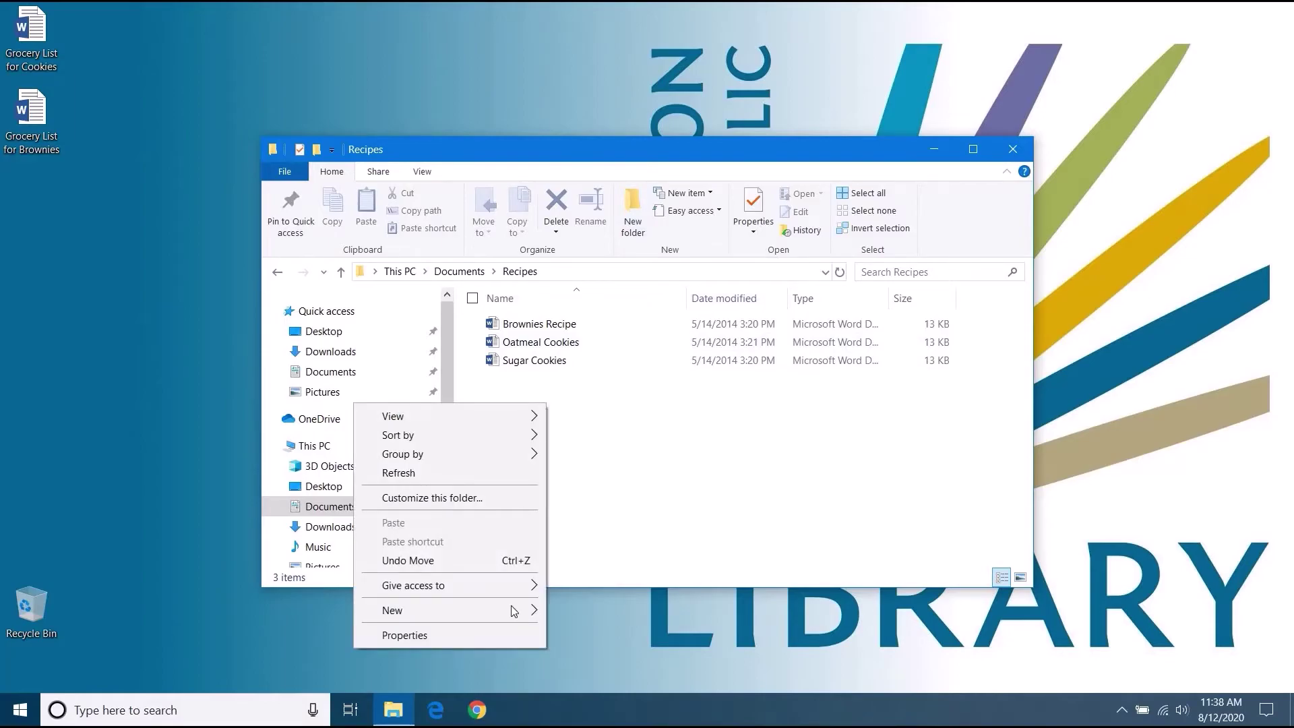
pyautogui.moveTo(512, 610)
pyautogui.click(618, 452)
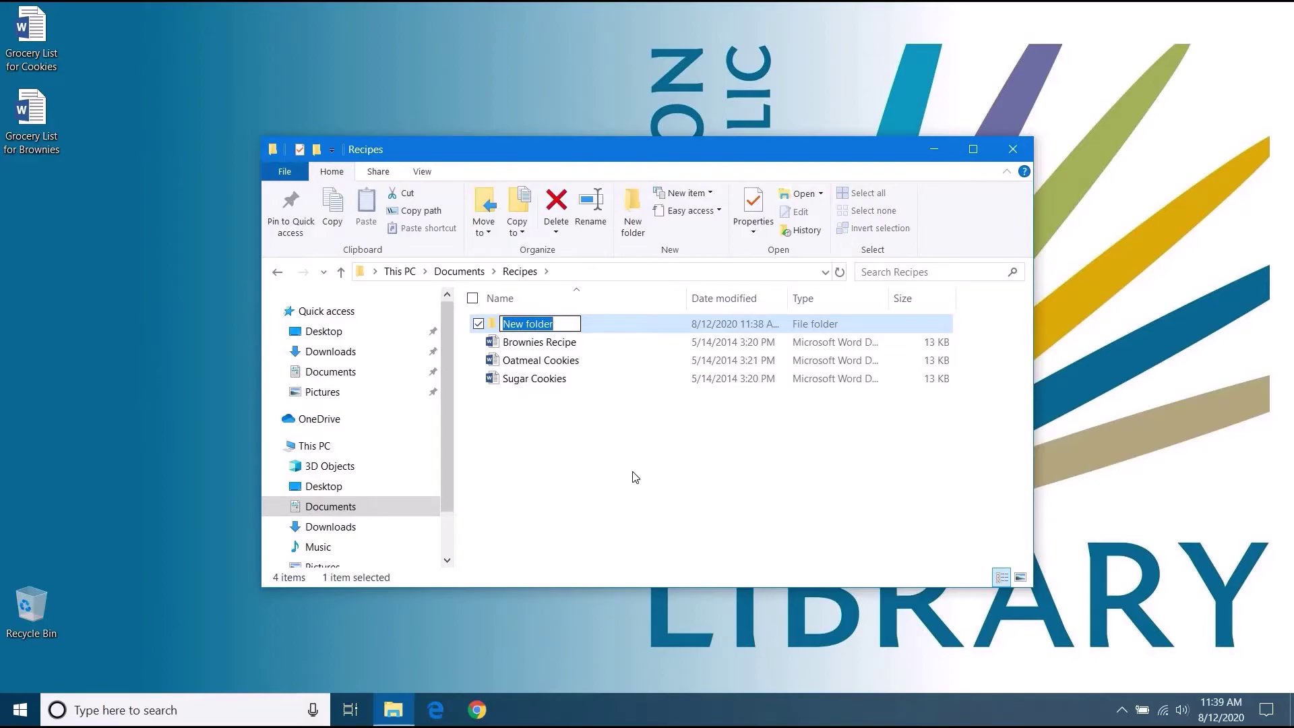
pyautogui.write('Desserts')
pyautogui.press('Return')
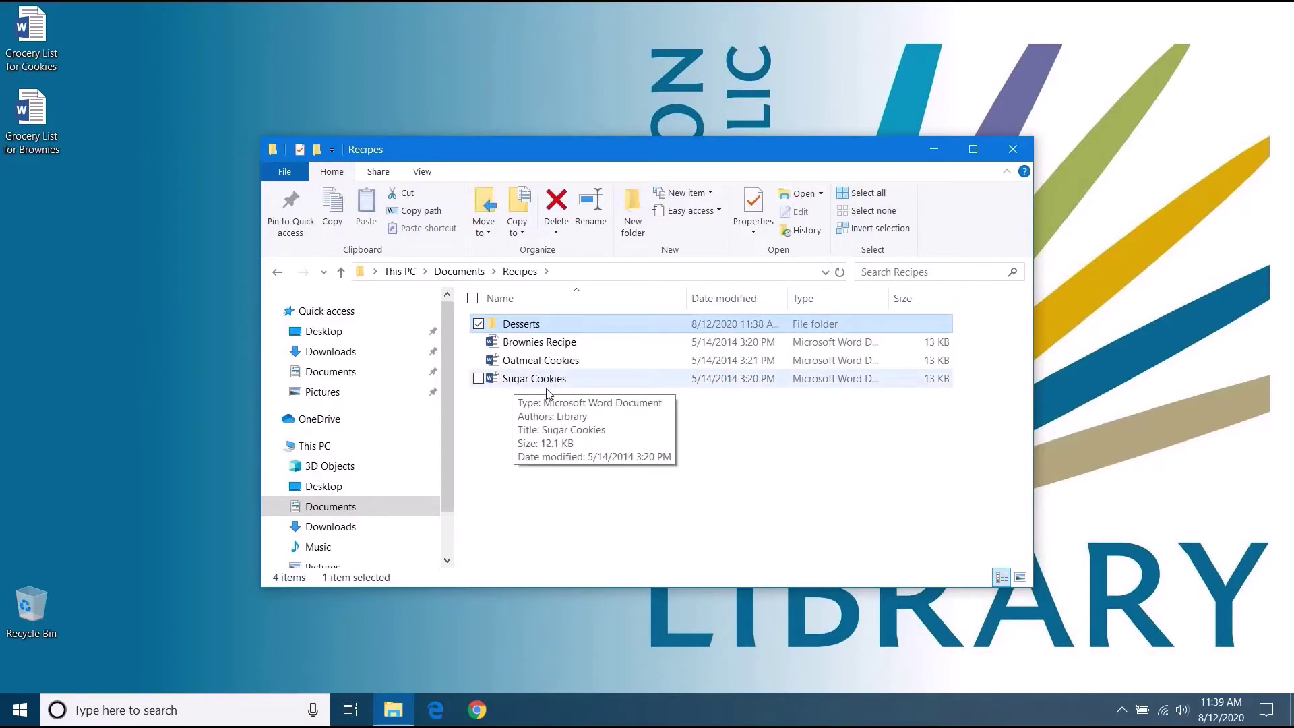
# Select Brownies Recipe, Oatmeal Cookies and Sugar Cookies together and move them into the Desserts folder
pyautogui.click(472, 299)
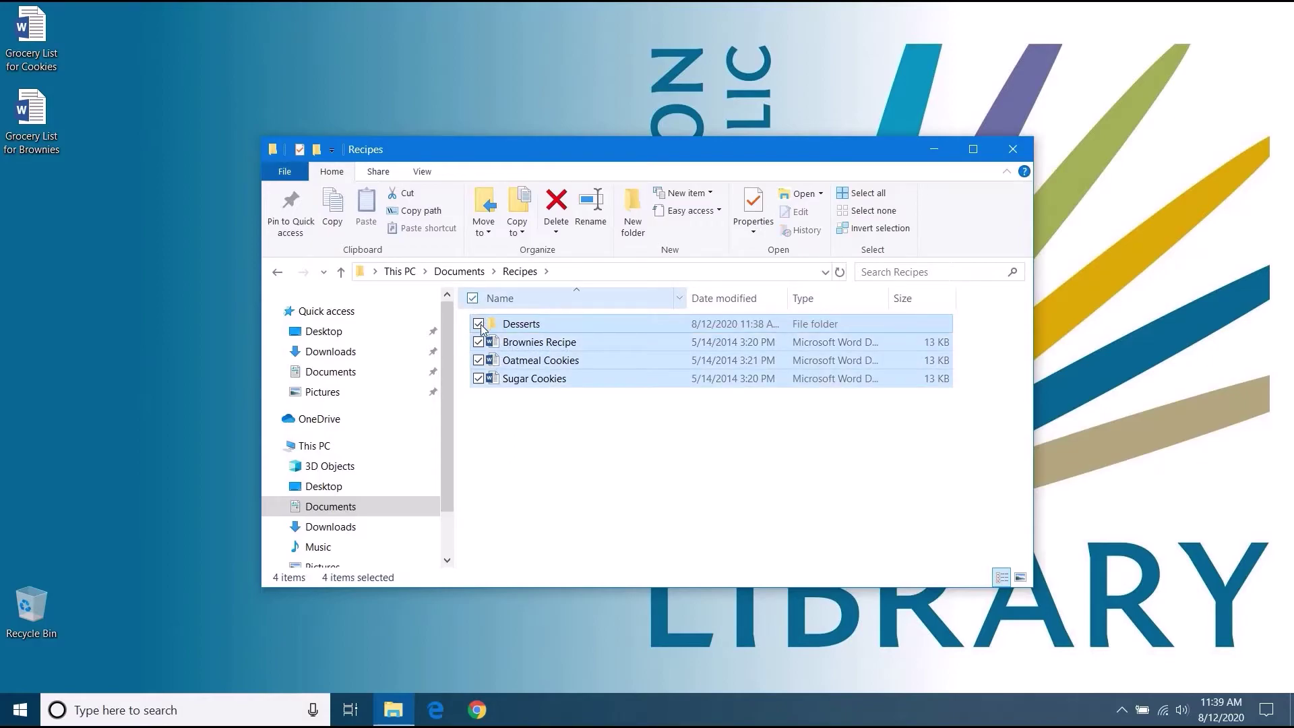
pyautogui.click(479, 324)
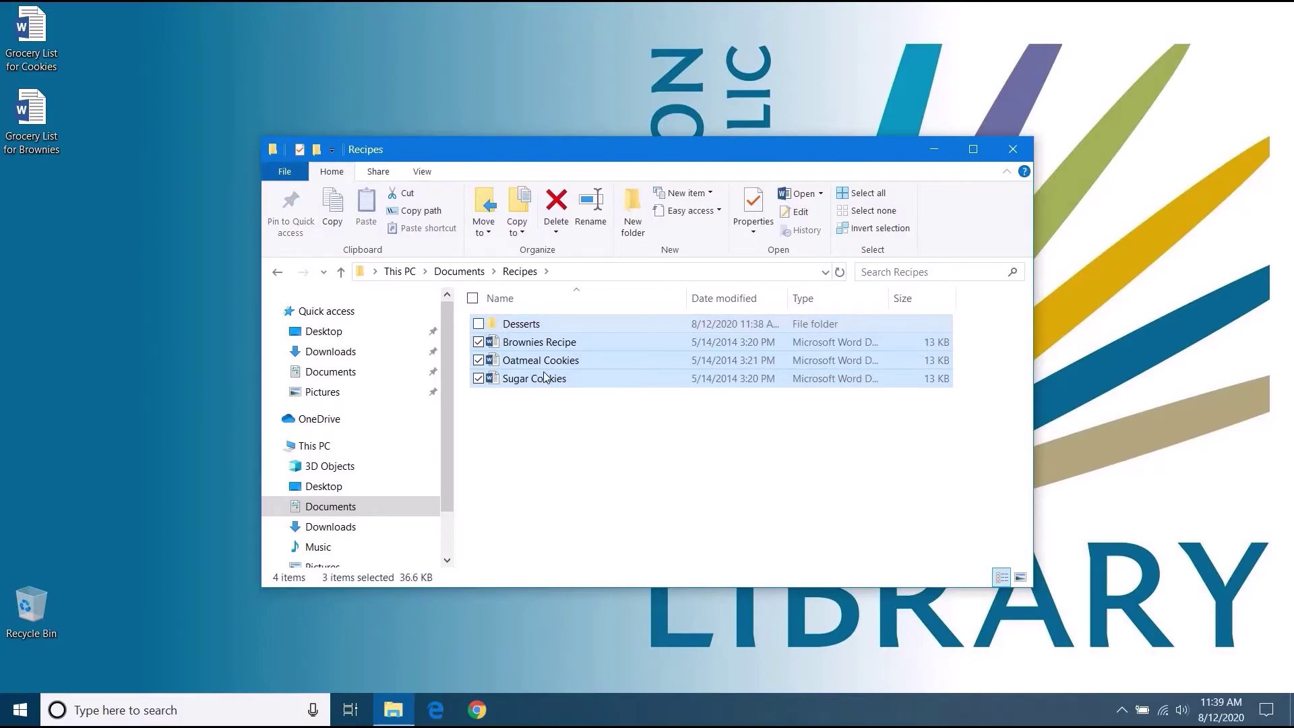
pyautogui.moveTo(533, 358); pyautogui.dragTo(525, 330)
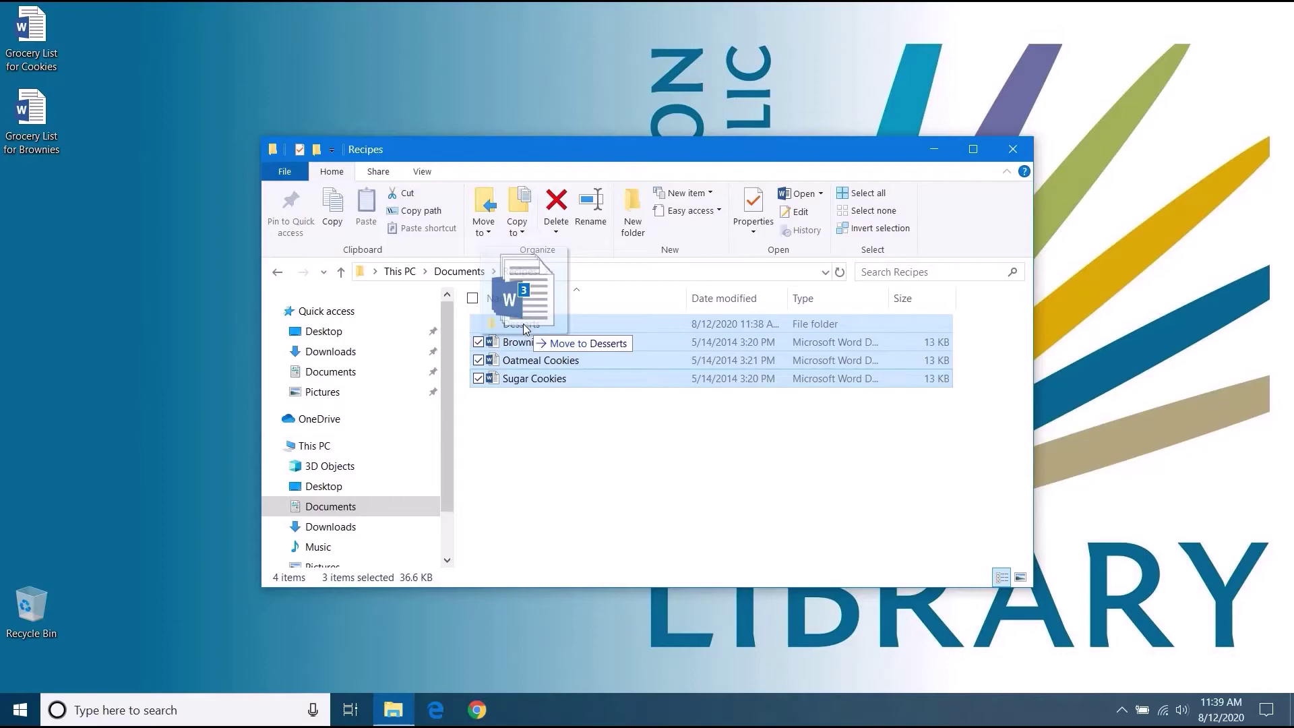
pyautogui.moveTo(525, 329); pyautogui.dragTo(525, 329)
# Open the Desserts folder to check its contents, return to the Recipes folder and clear the selection
pyautogui.doubleClick(524, 325)
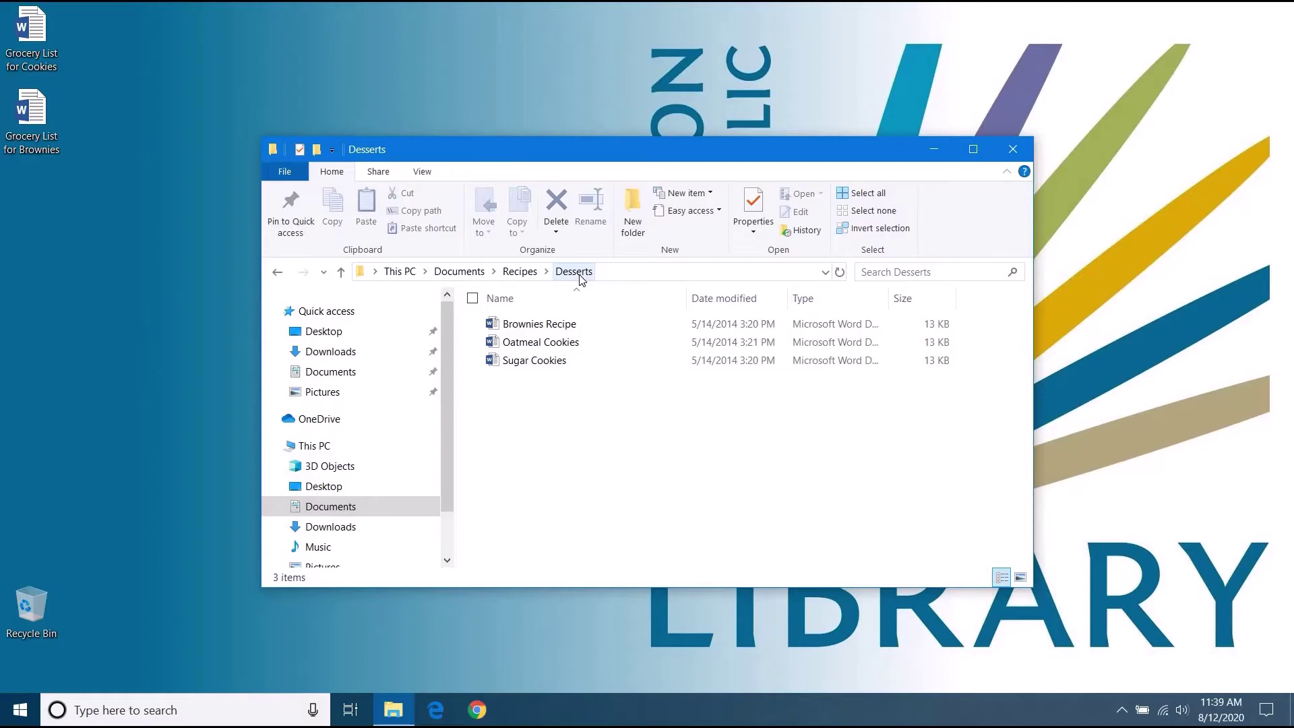
pyautogui.click(521, 272)
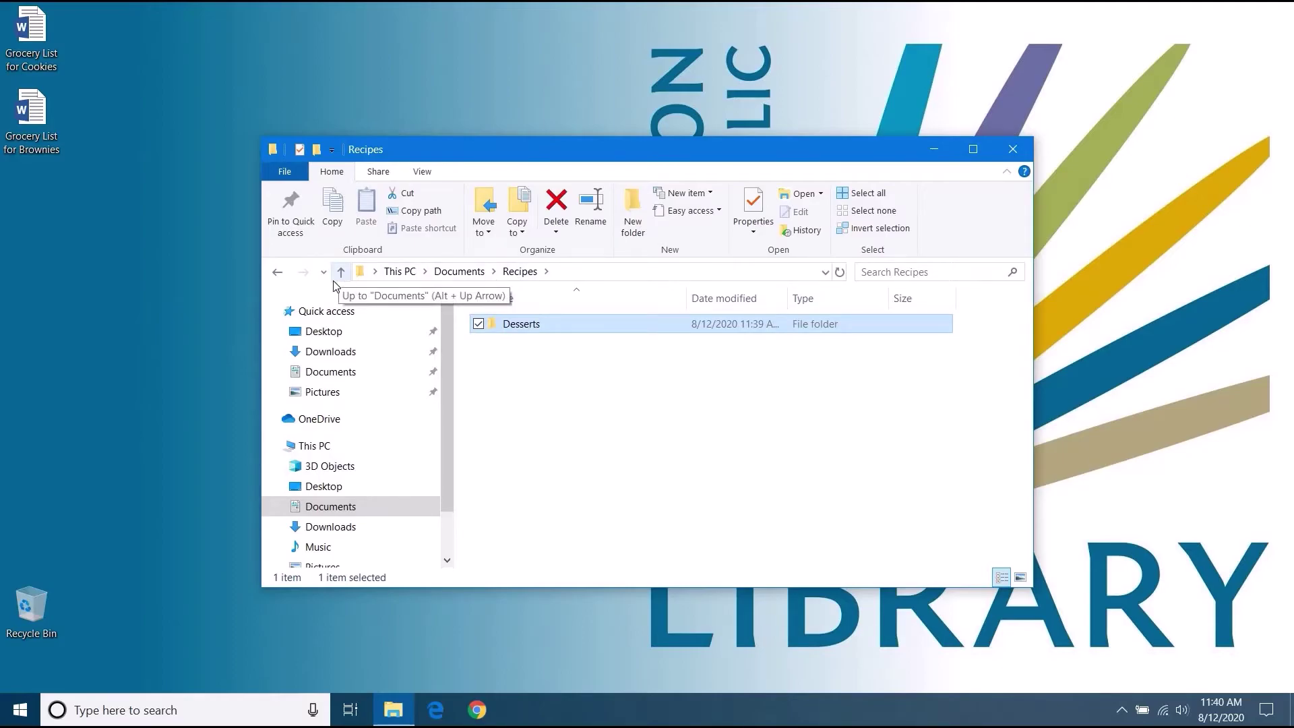
pyautogui.rightClick(278, 275)
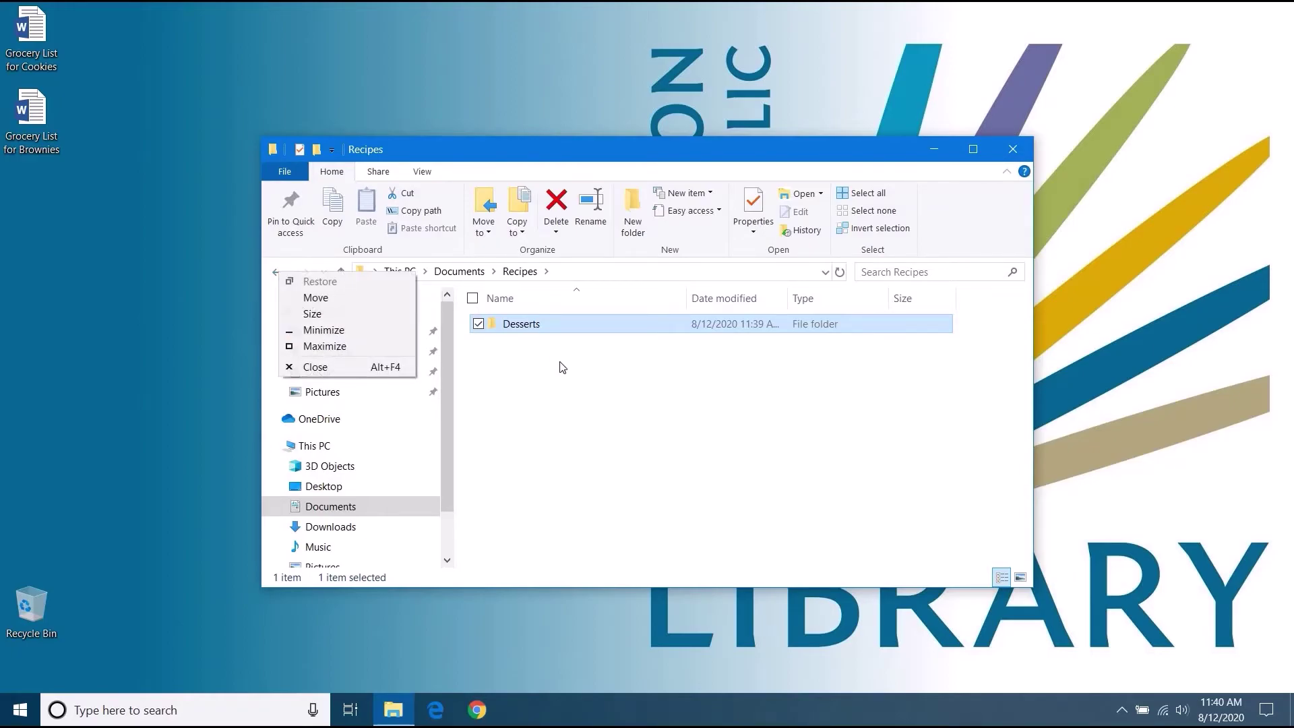
pyautogui.click(531, 371)
# Move Grocery List for Cookies and Grocery List for Brownies together from the desktop into Recipes, and move them back to the desktop
pyautogui.click(19, 13)
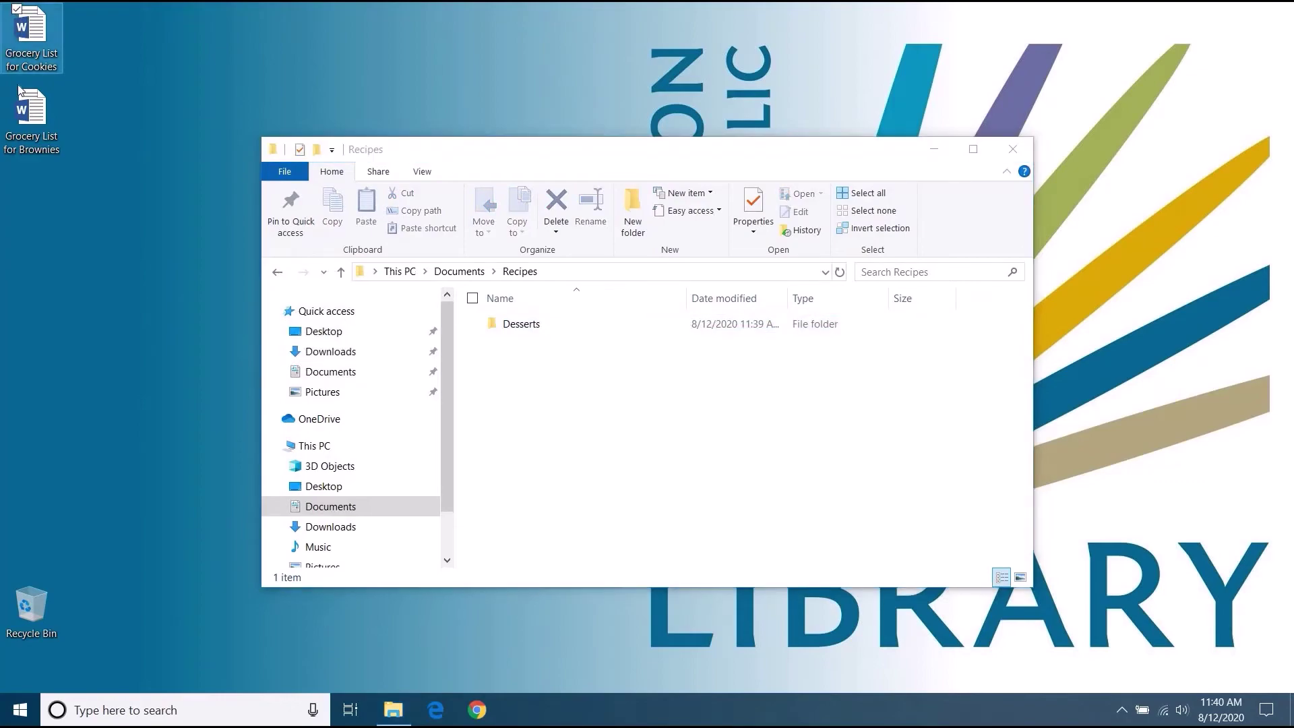
pyautogui.click(14, 89)
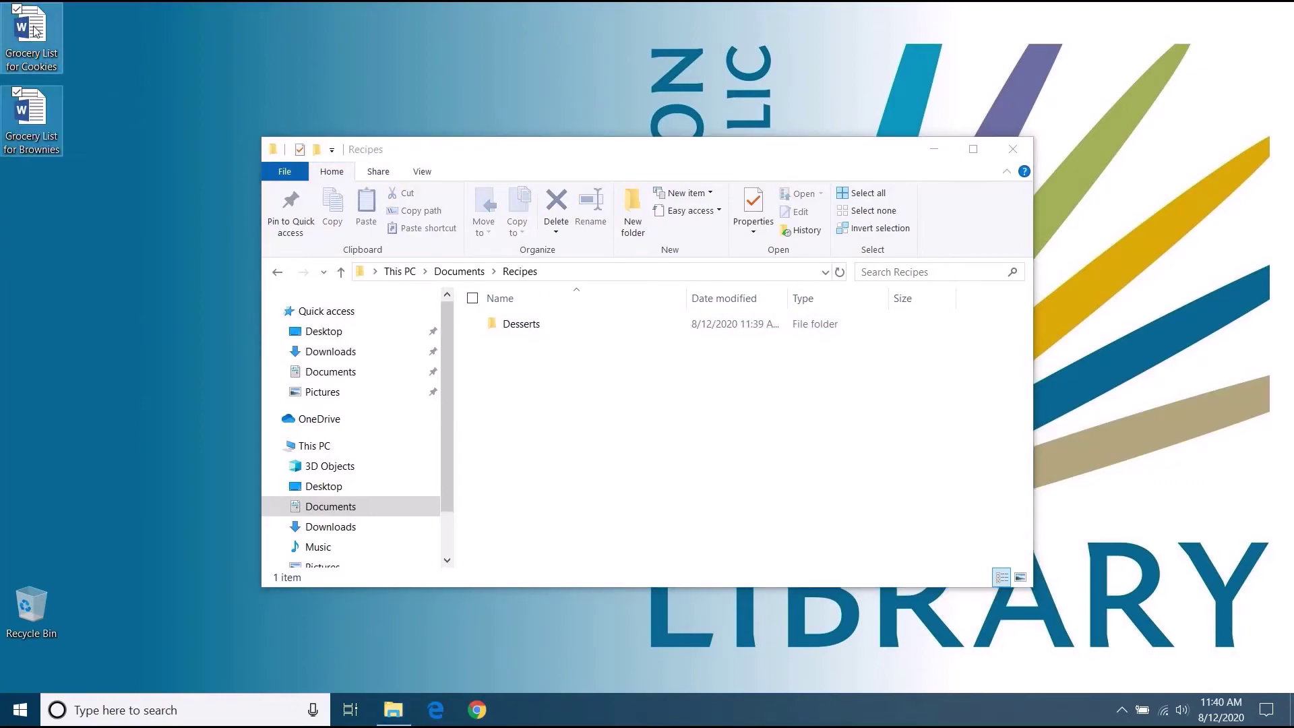
pyautogui.moveTo(37, 33); pyautogui.dragTo(594, 392)
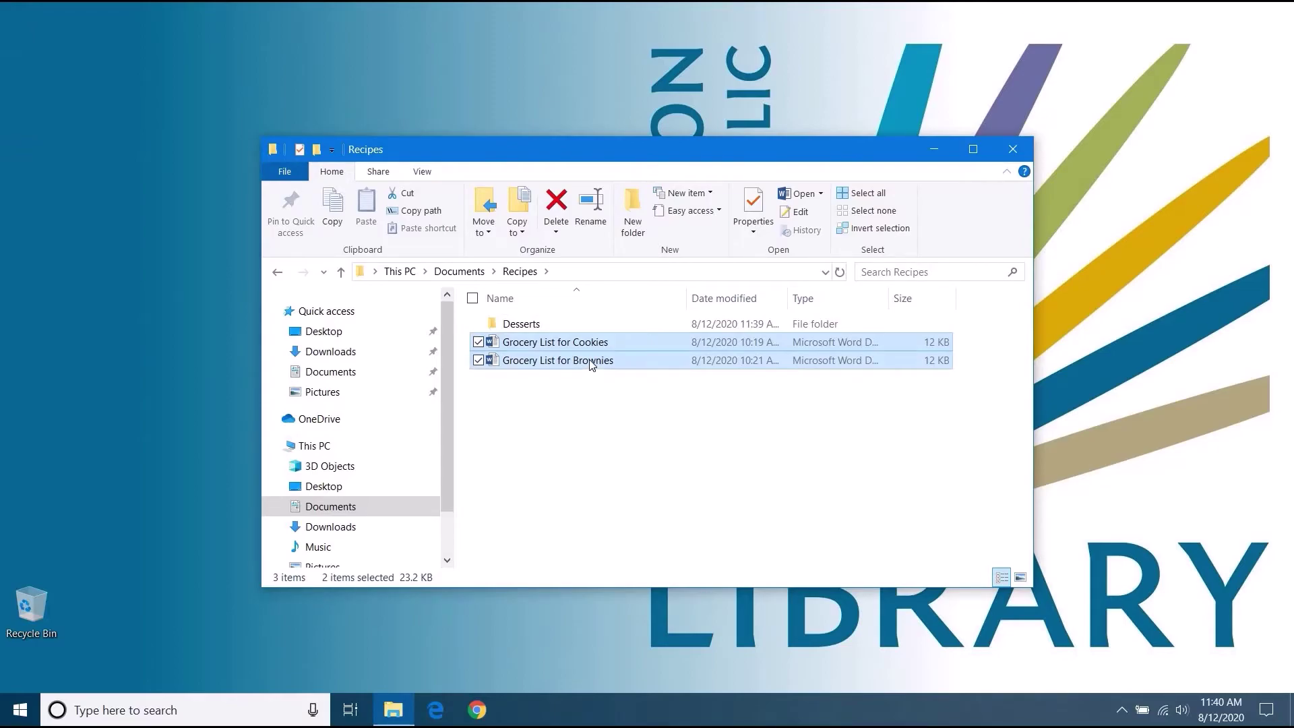
pyautogui.moveTo(498, 351); pyautogui.dragTo(68, 123)
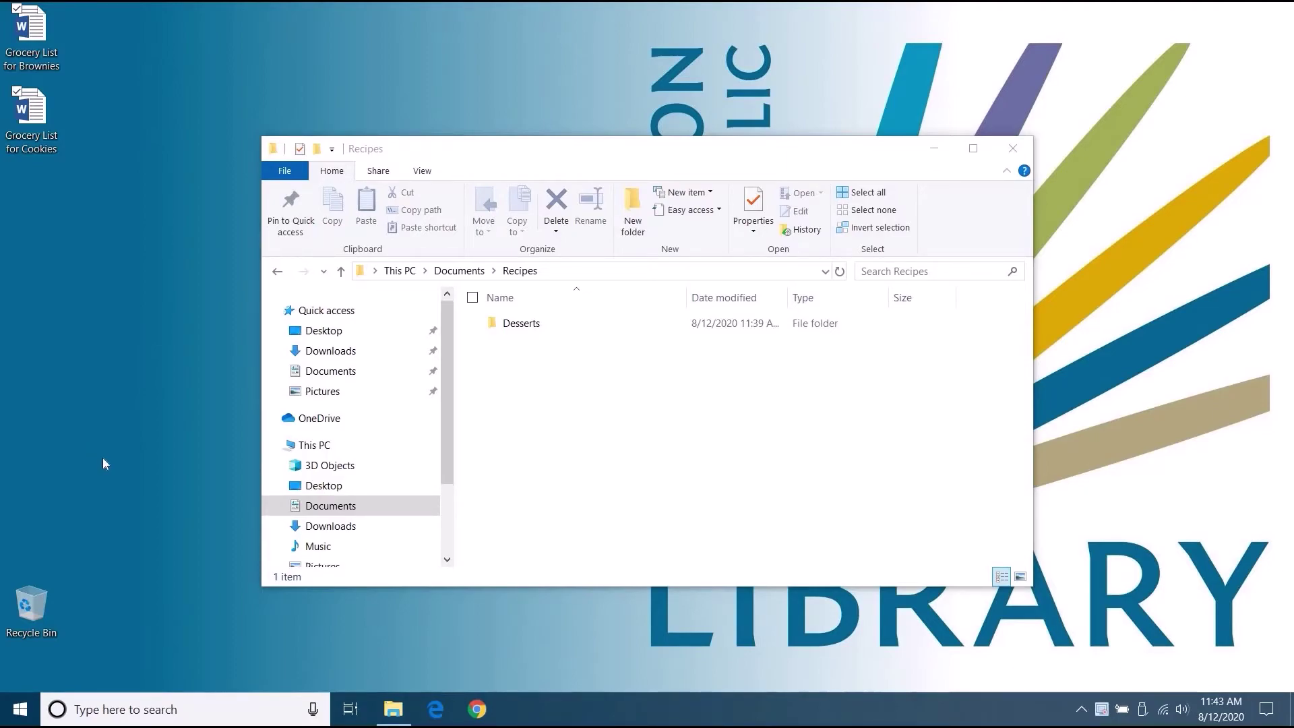
# Open USB Drive (D:) and the Documents folder in separate windows arranged side by side, with Documents on the left half of the screen
pyautogui.moveTo(449, 437); pyautogui.dragTo(453, 530)
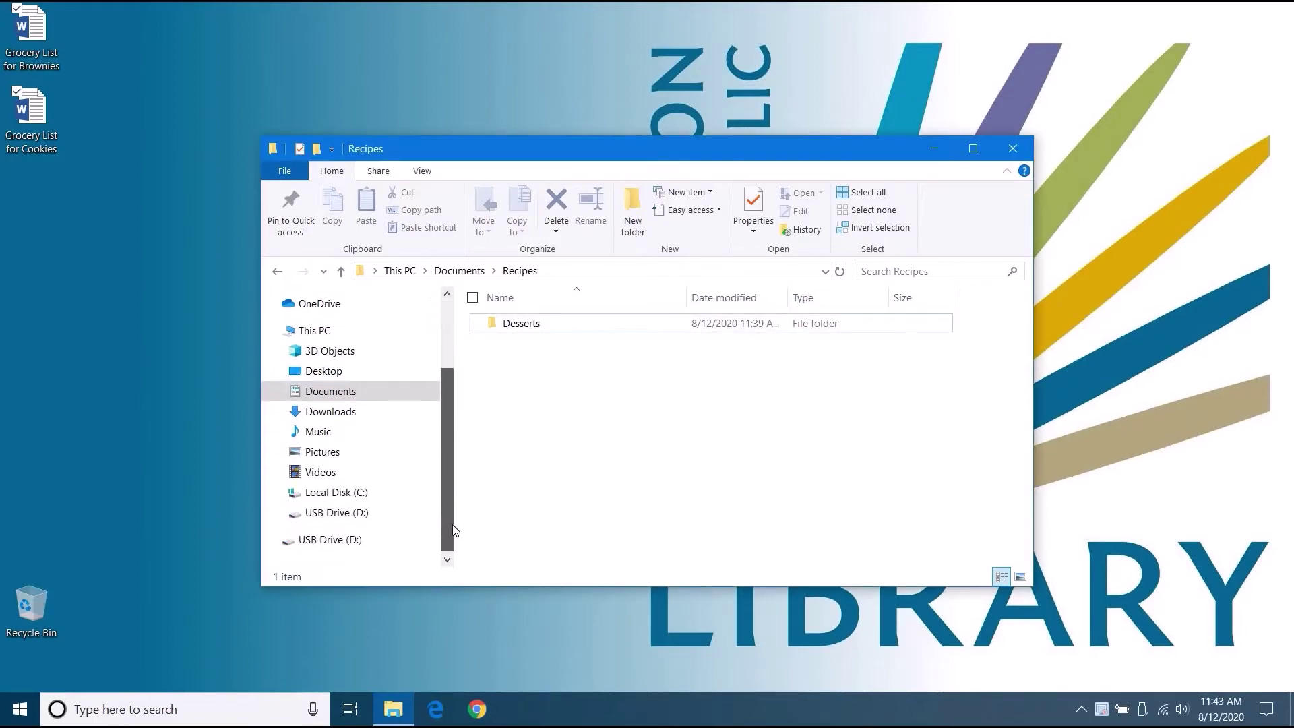
pyautogui.click(320, 547)
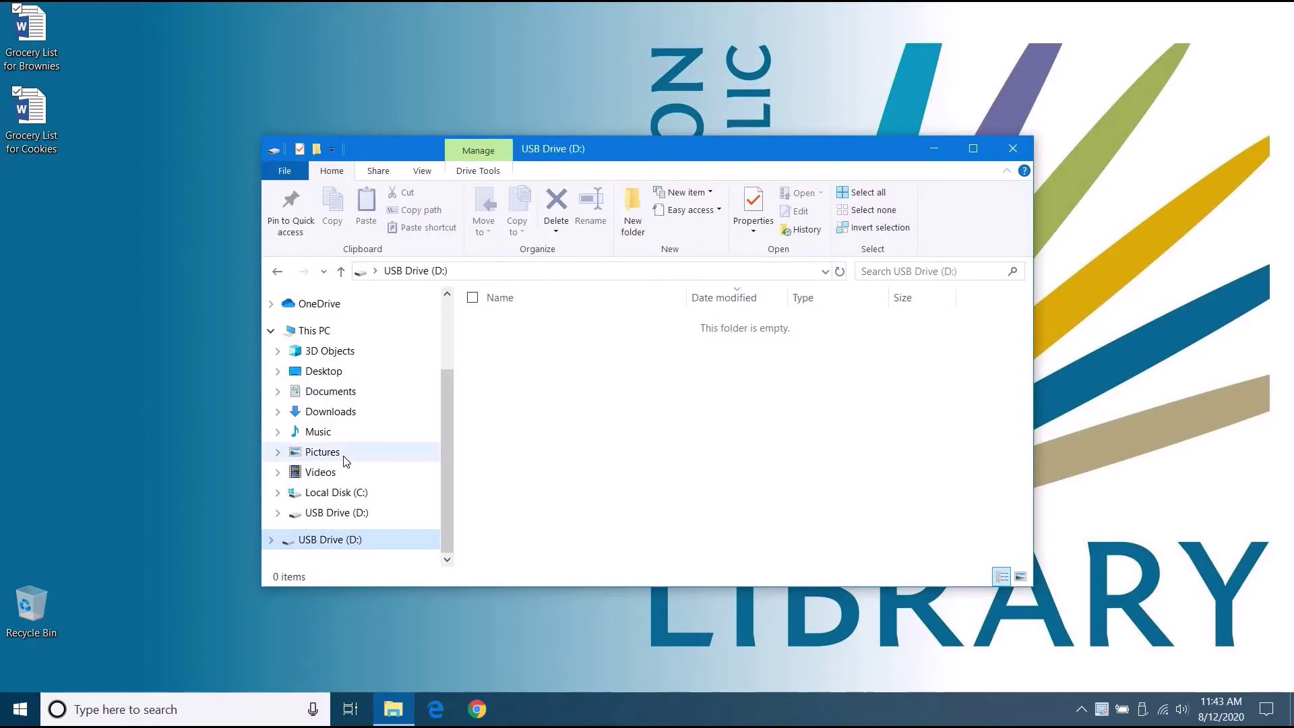
pyautogui.scroll(1, 344, 460)
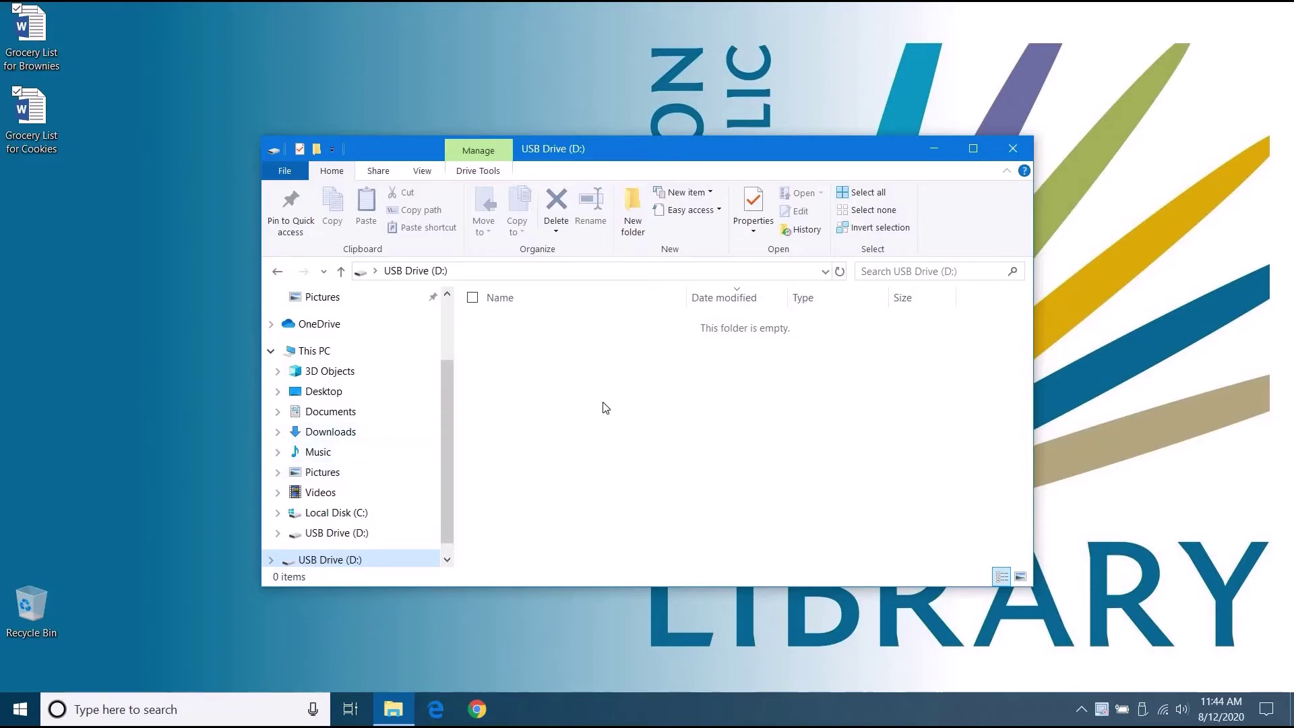
pyautogui.rightClick(327, 416)
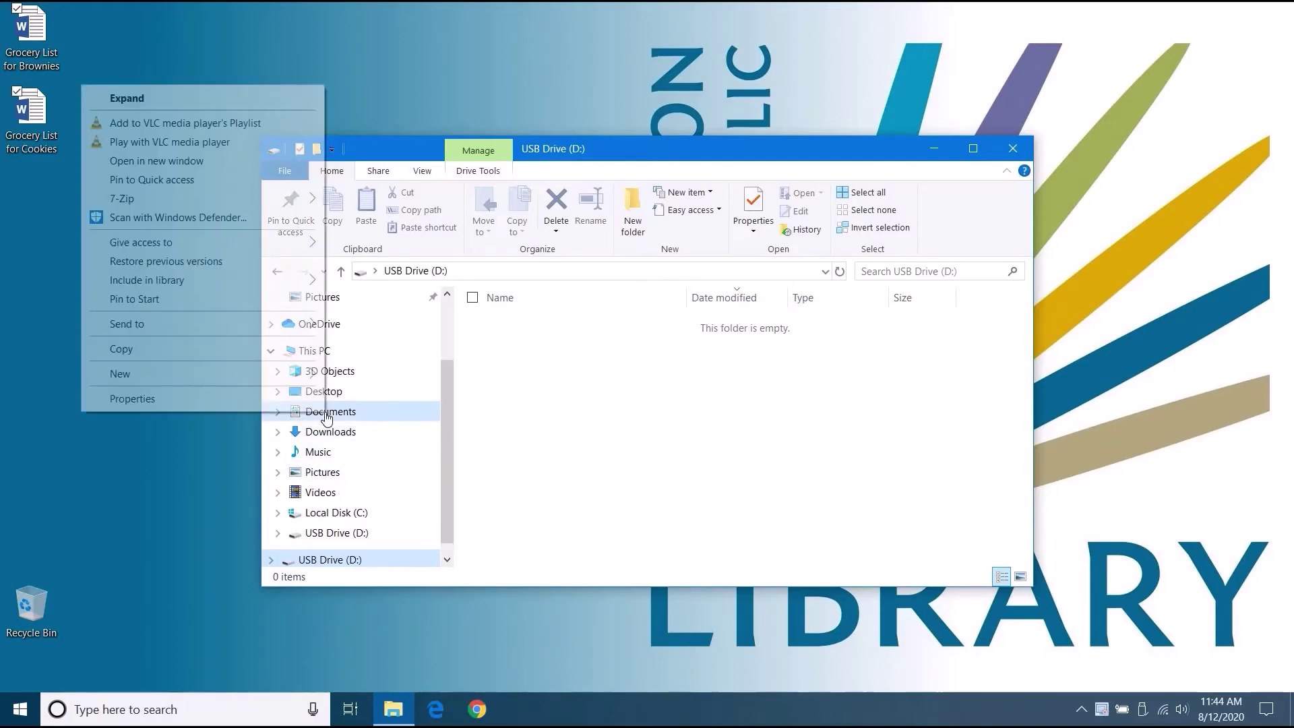
pyautogui.click(209, 162)
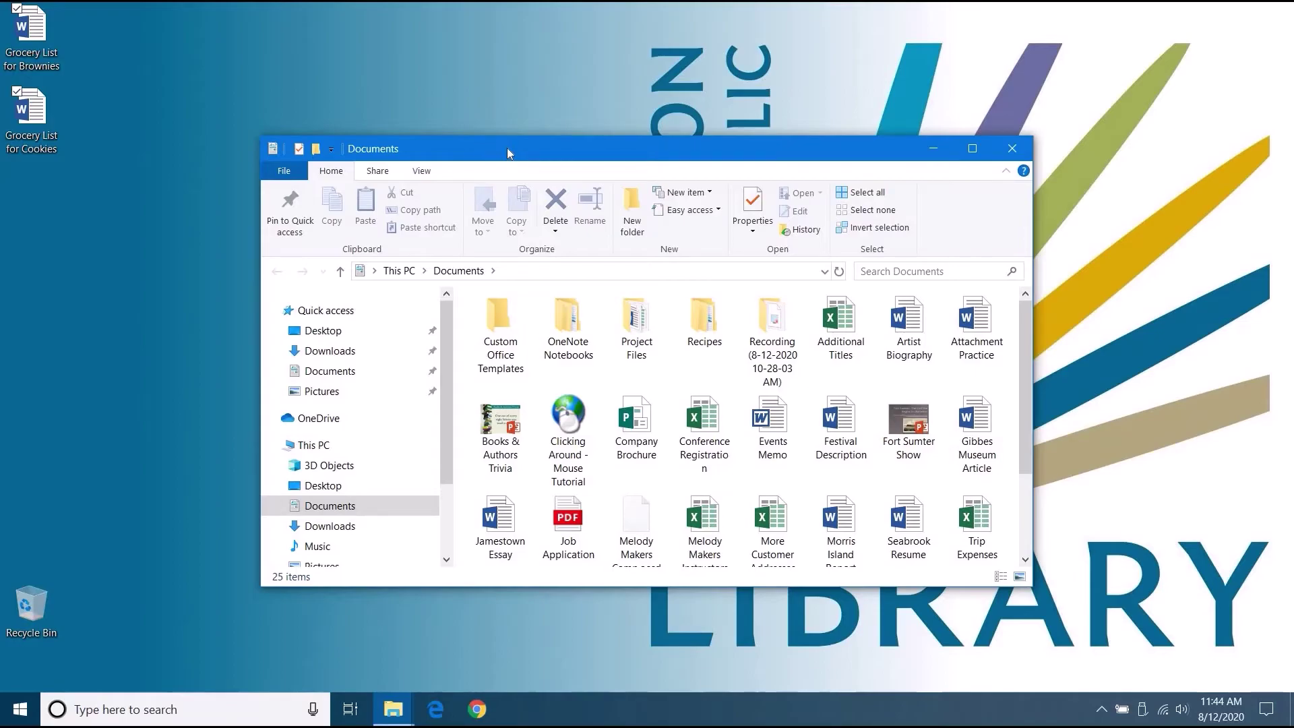
pyautogui.moveTo(506, 147); pyautogui.dragTo(4, 281)
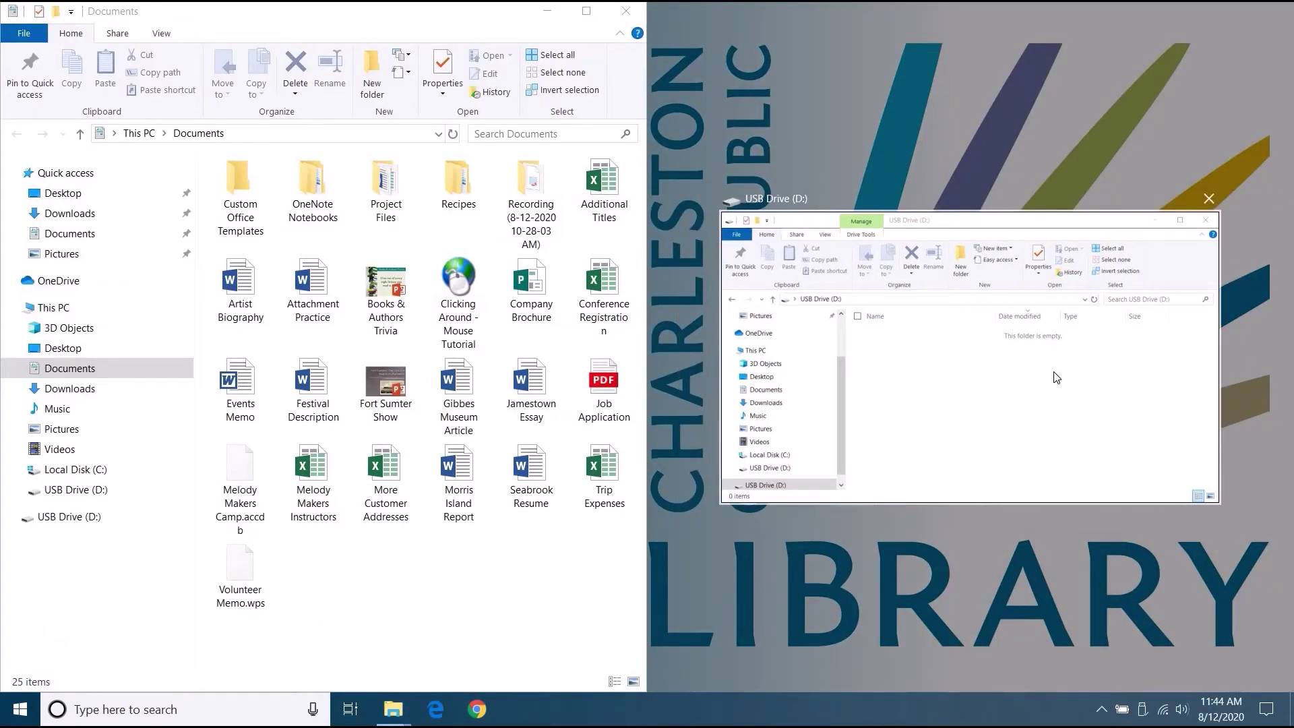
pyautogui.click(1053, 376)
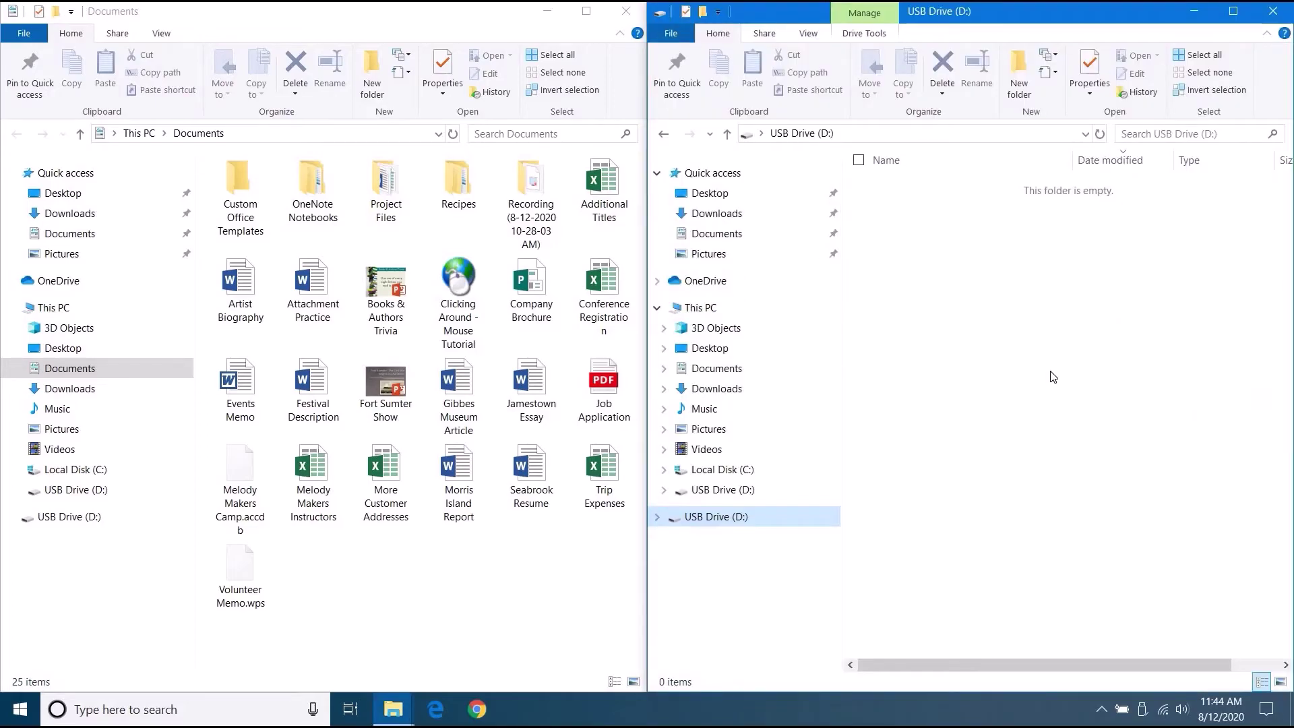
# View the properties of the Documents folder to check its total size, and close them without changes
pyautogui.click(57, 375)
pyautogui.rightClick(59, 372)
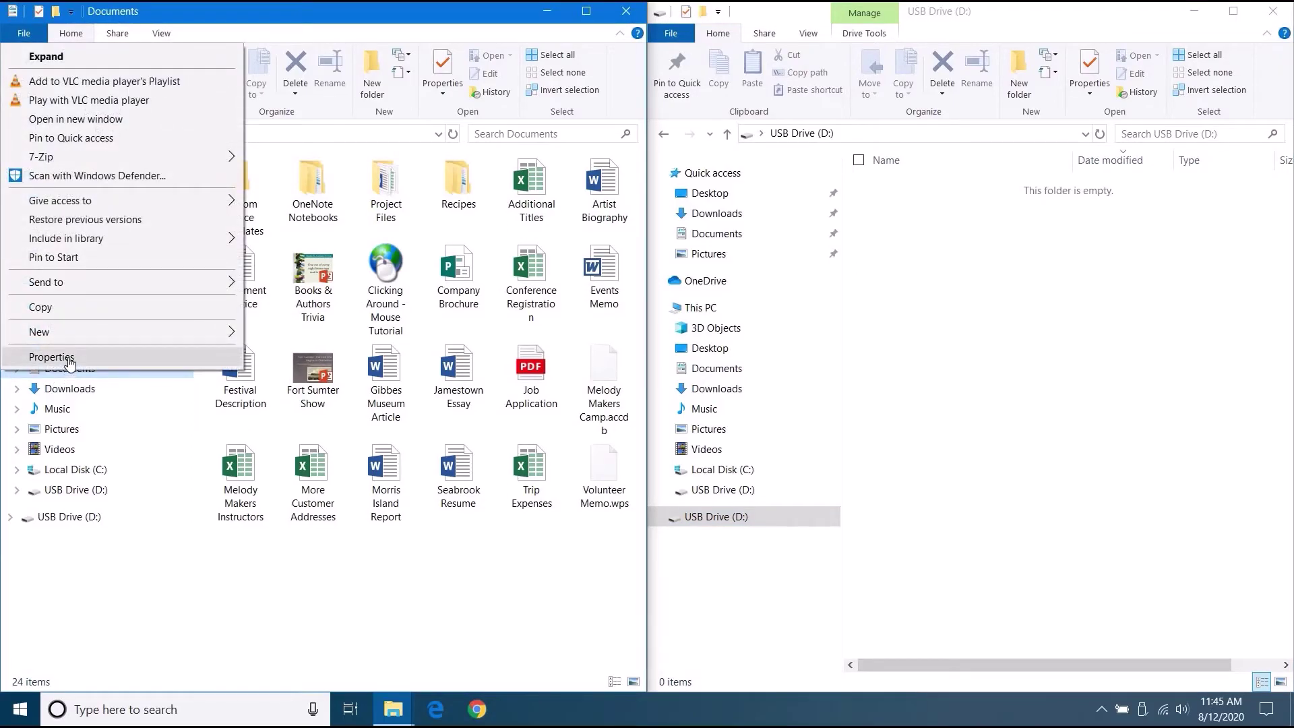
pyautogui.click(51, 357)
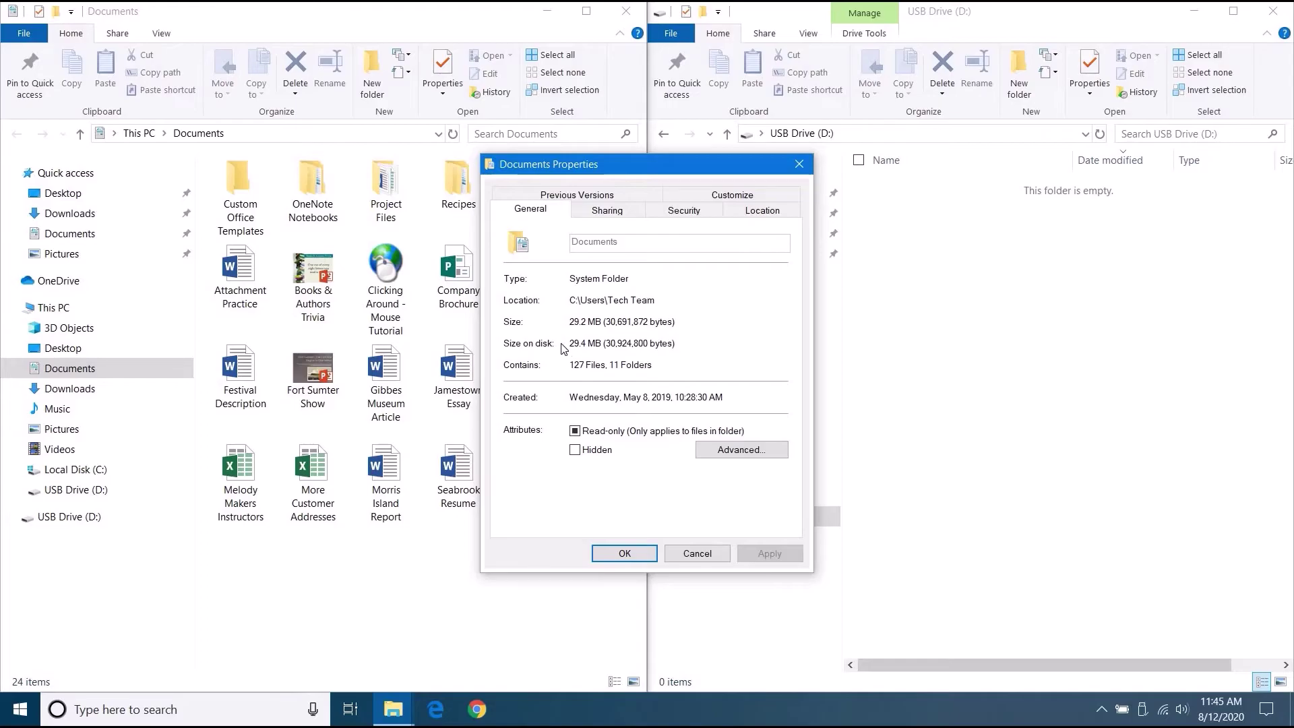
pyautogui.click(697, 553)
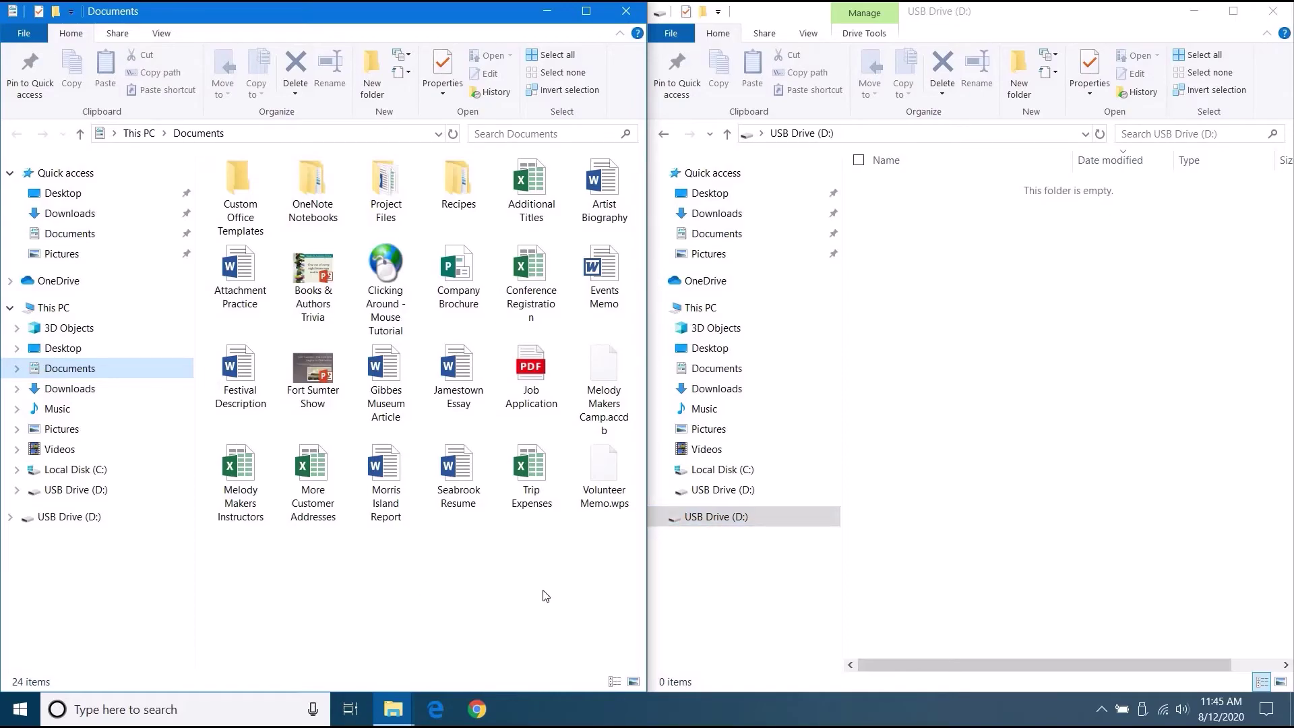
# Select all items in the Documents folder and copy them to USB Drive (D:)
pyautogui.click(363, 553)
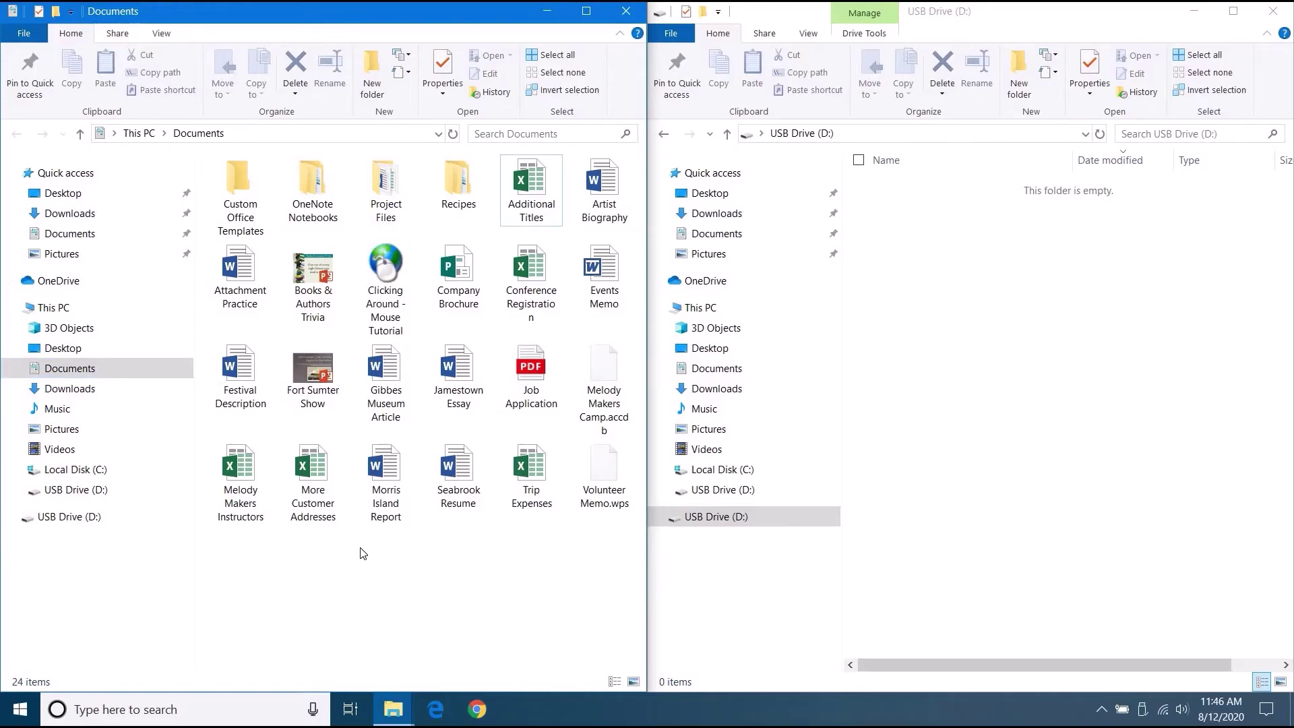
pyautogui.hotkey('ctrl', 'a')
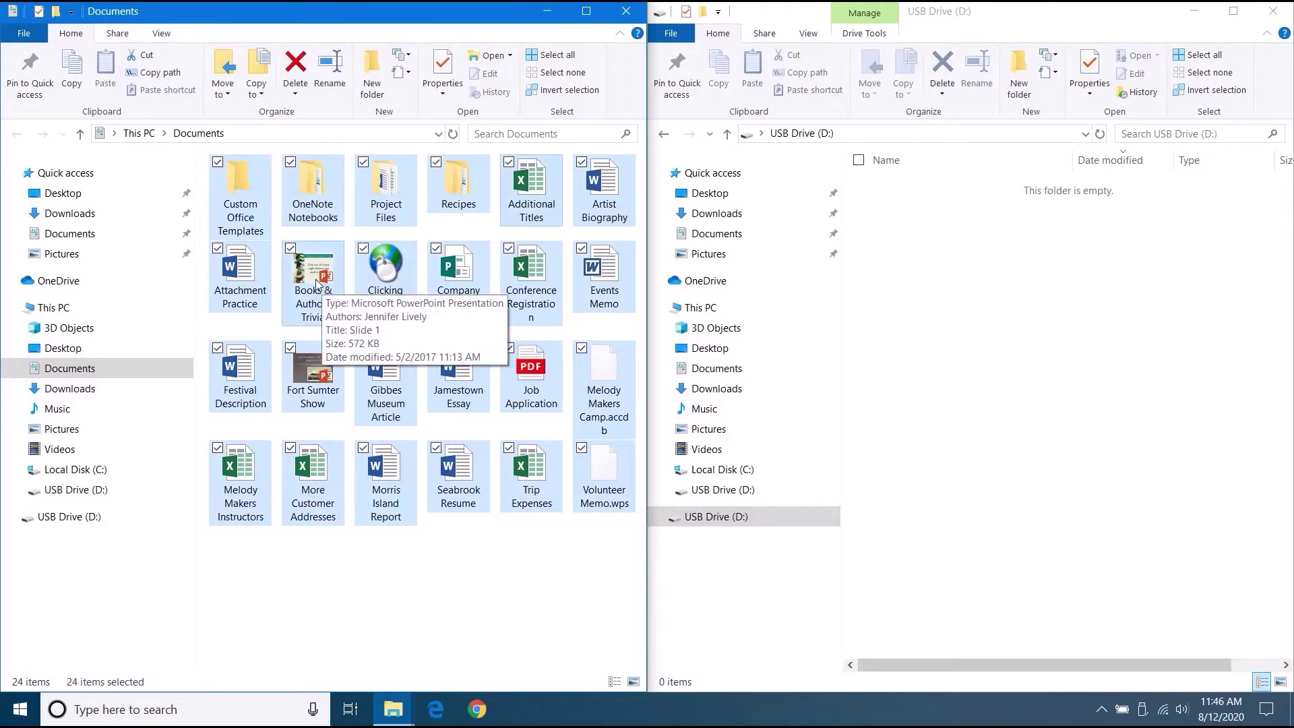
pyautogui.moveTo(316, 283); pyautogui.dragTo(962, 313)
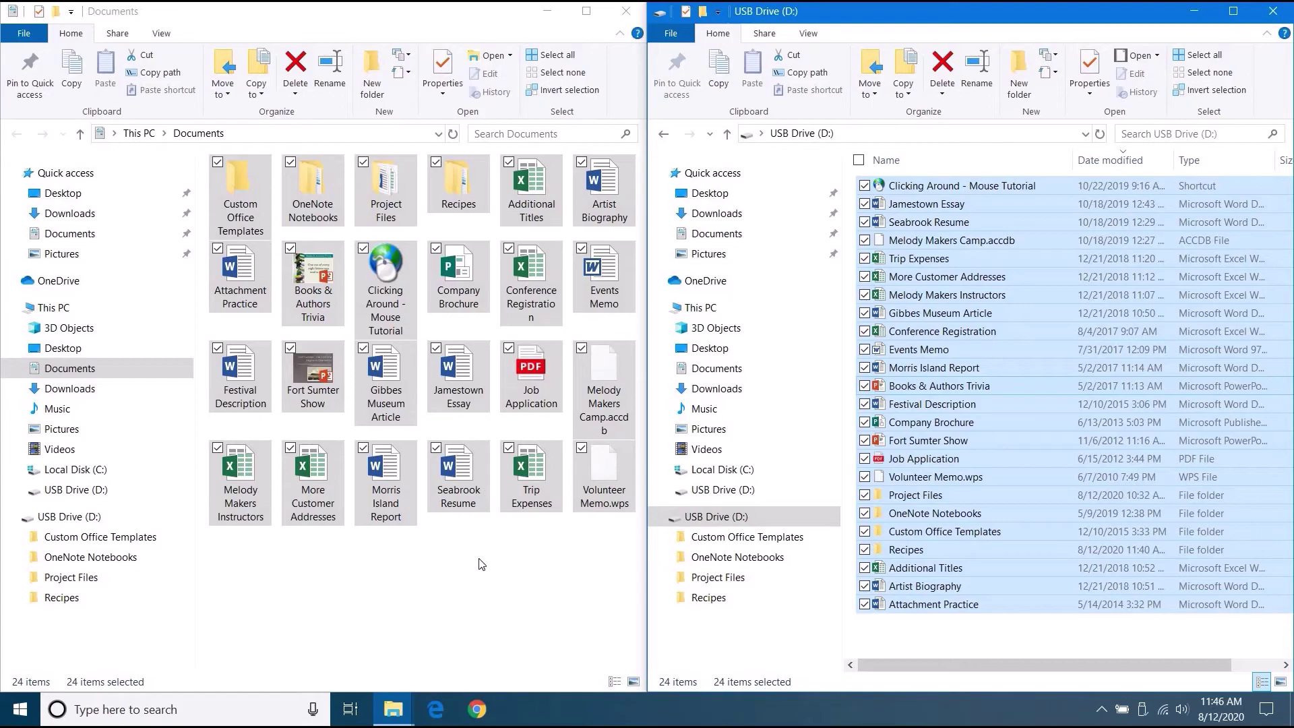
# Copy Jamestown Essay to USB Drive (D:) again, compare both versions, and keep only the file already on the drive
pyautogui.click(458, 431)
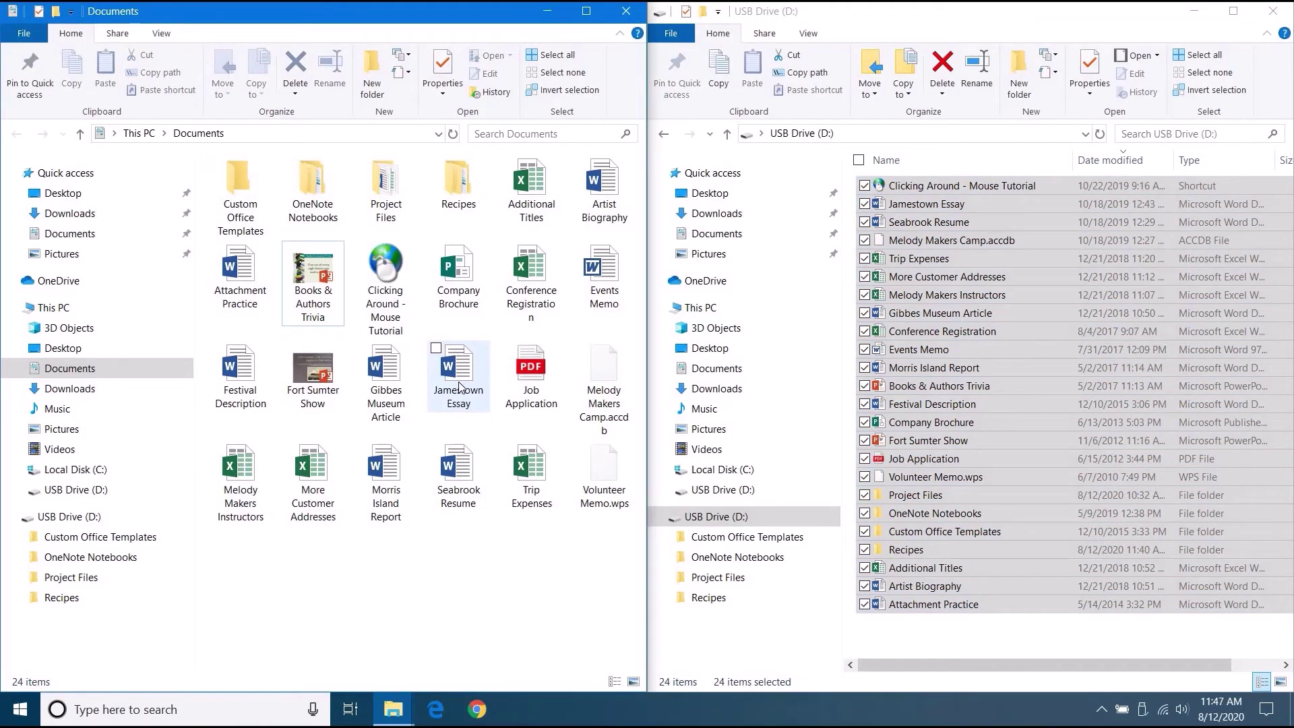
pyautogui.moveTo(459, 386); pyautogui.dragTo(994, 627)
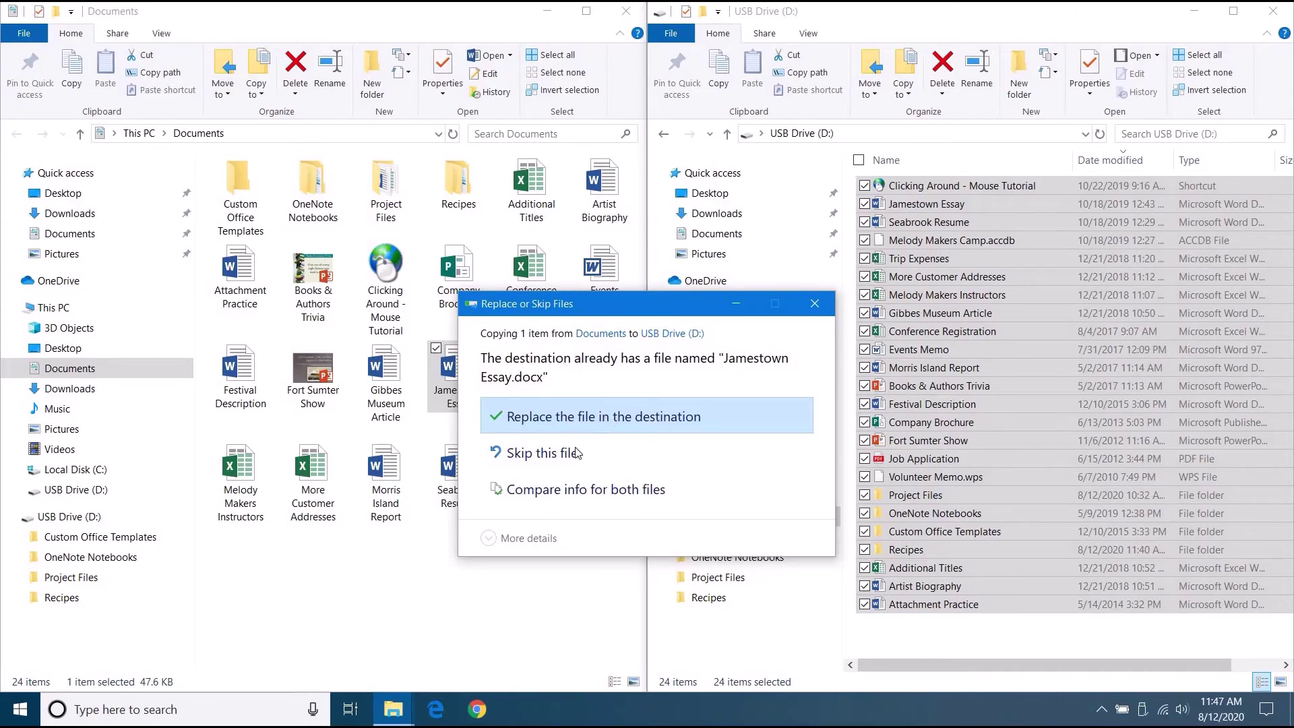
pyautogui.click(596, 492)
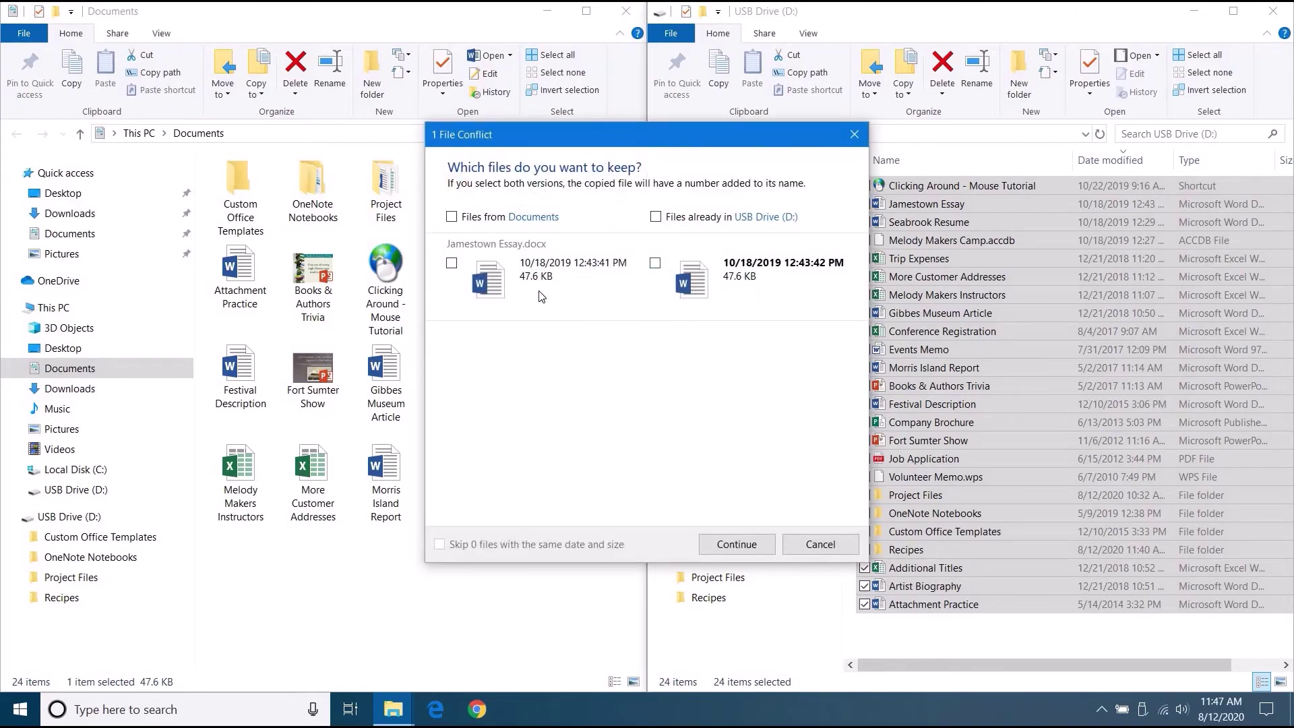
pyautogui.moveTo(704, 280)
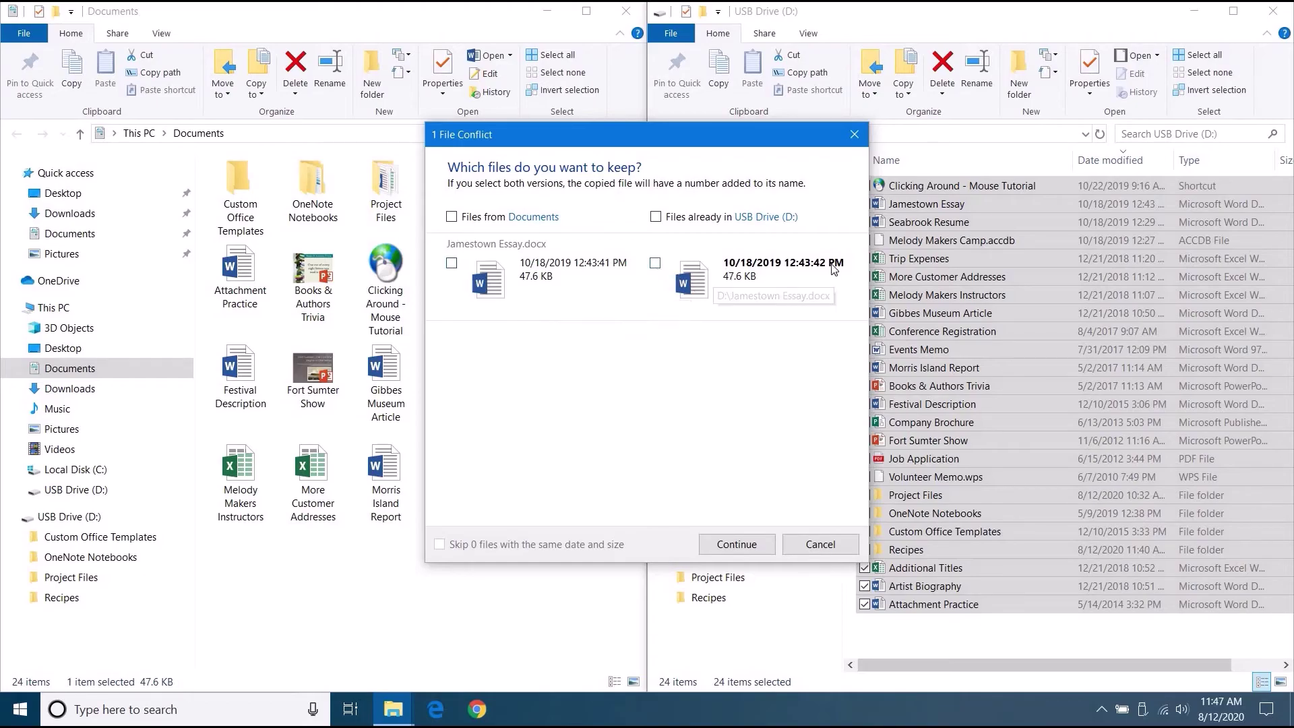
pyautogui.click(655, 264)
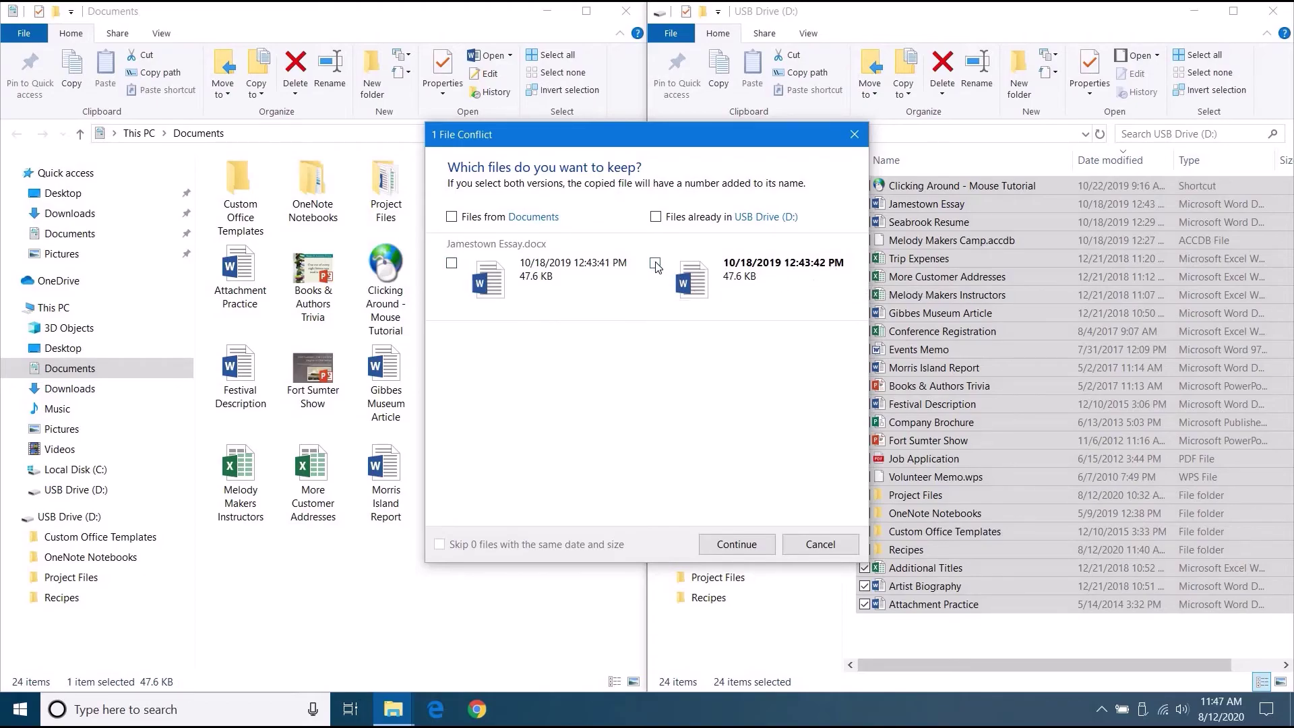
pyautogui.click(735, 543)
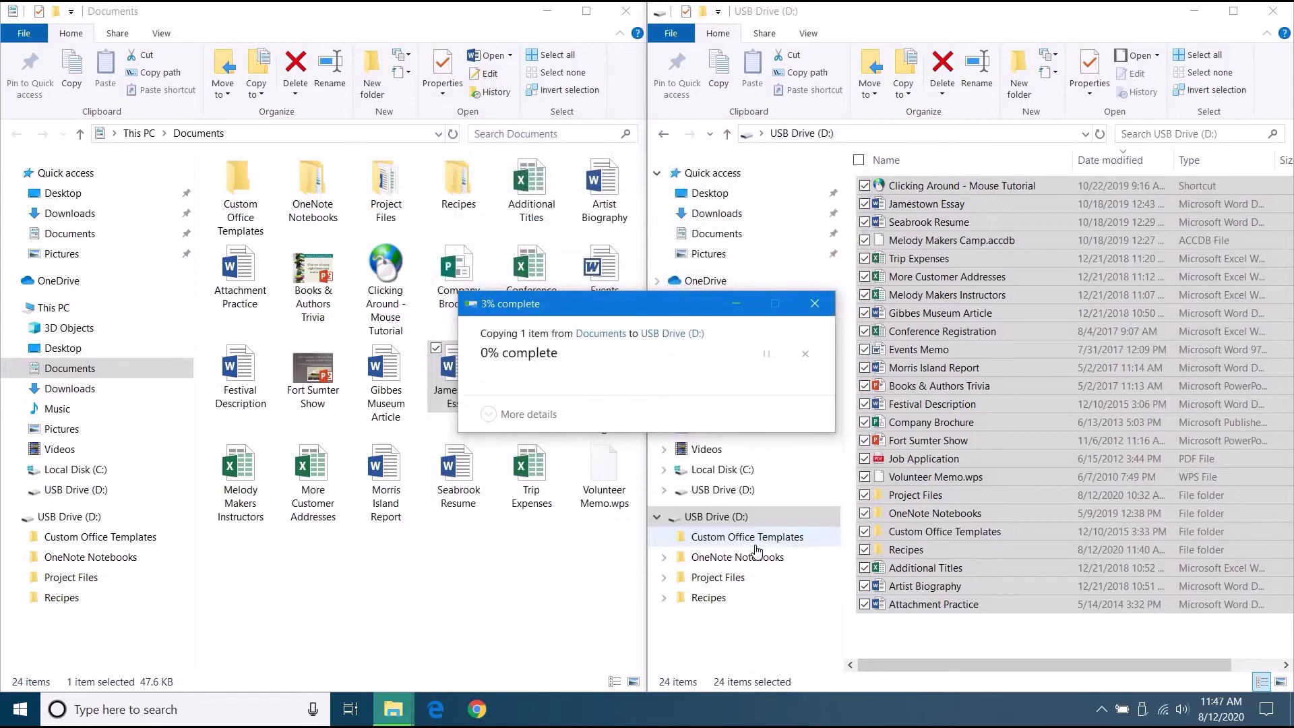
# Select all items on USB Drive (D:) and permanently delete them
pyautogui.click(985, 631)
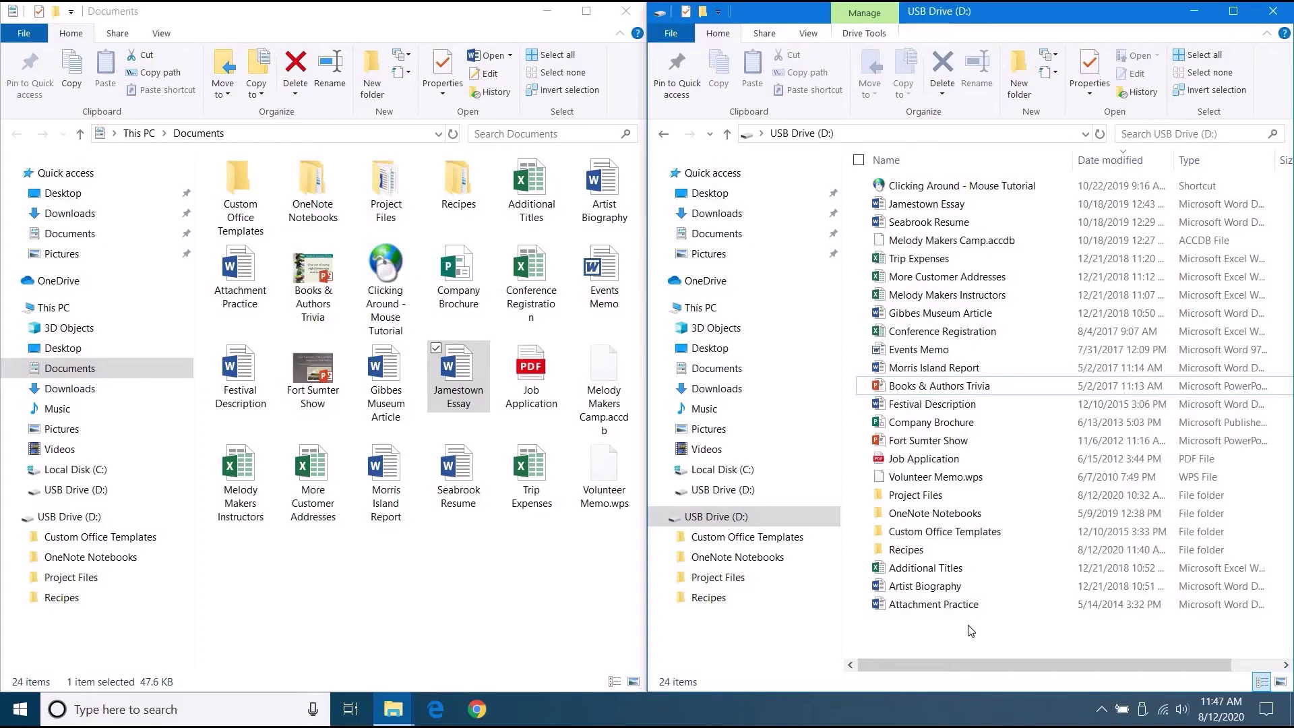
pyautogui.hotkey('ctrl', 'a')
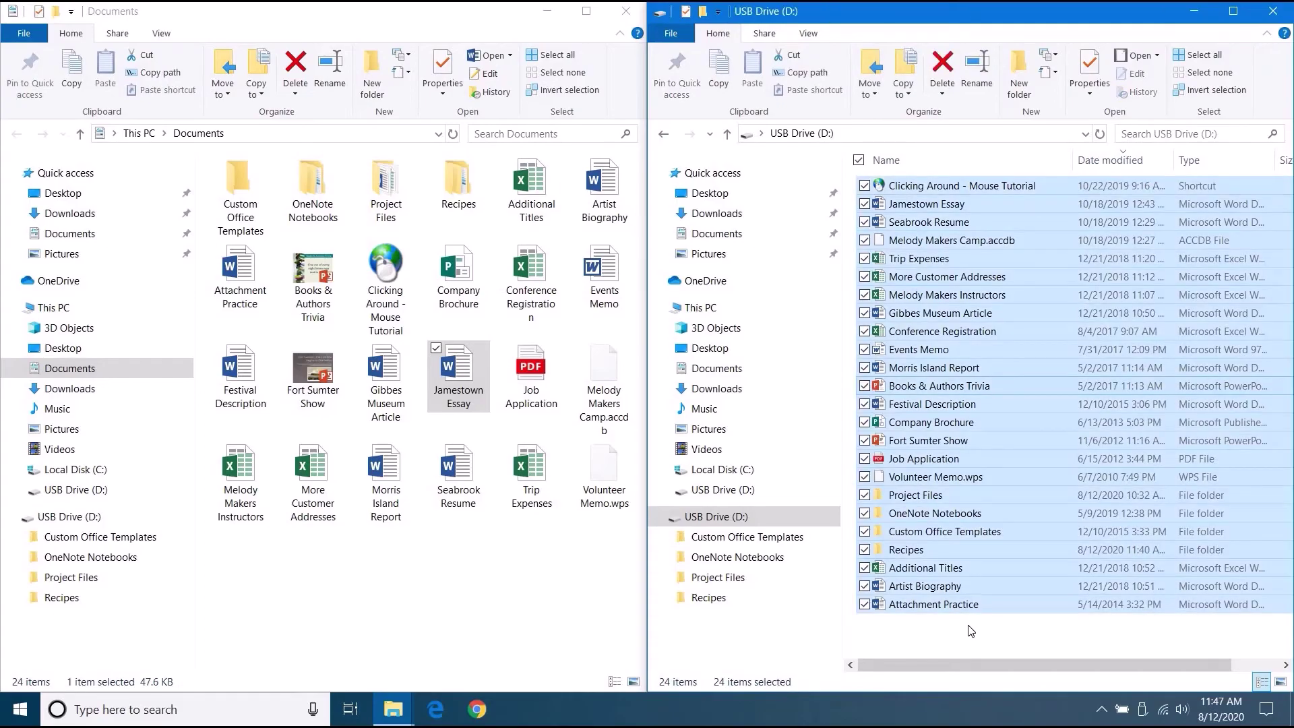
pyautogui.click(943, 67)
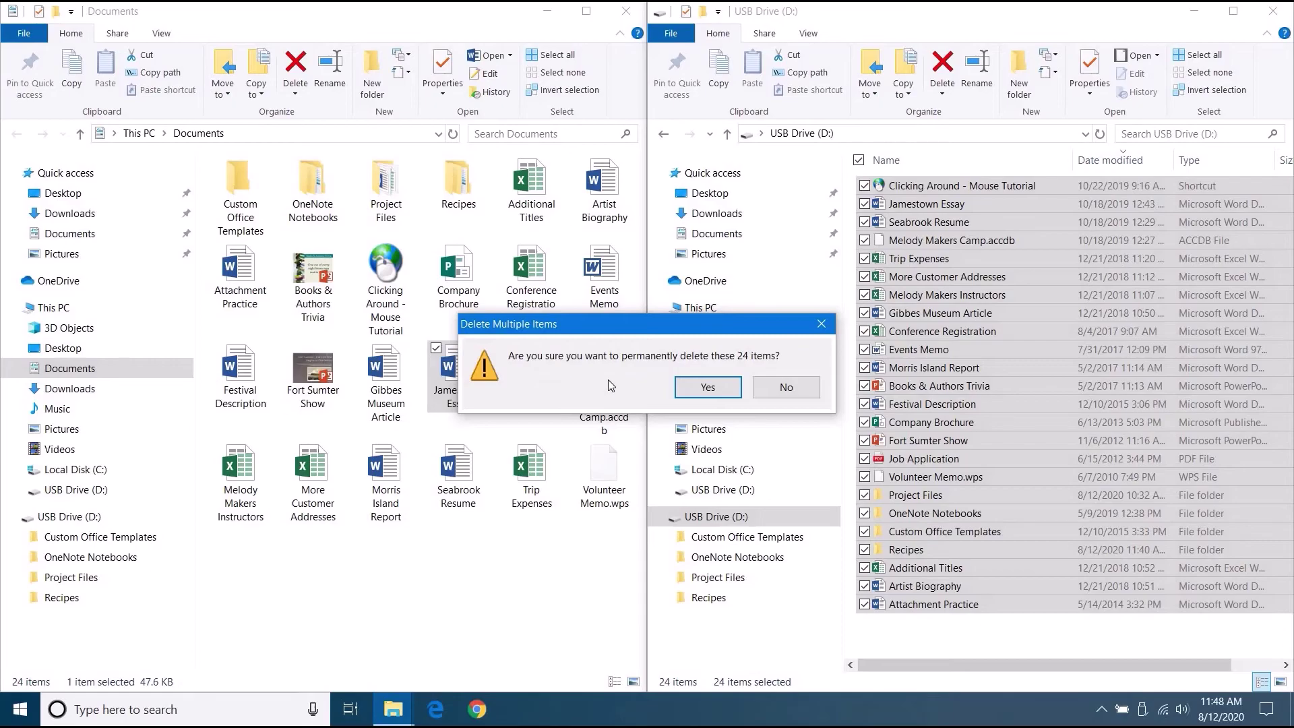
pyautogui.click(730, 391)
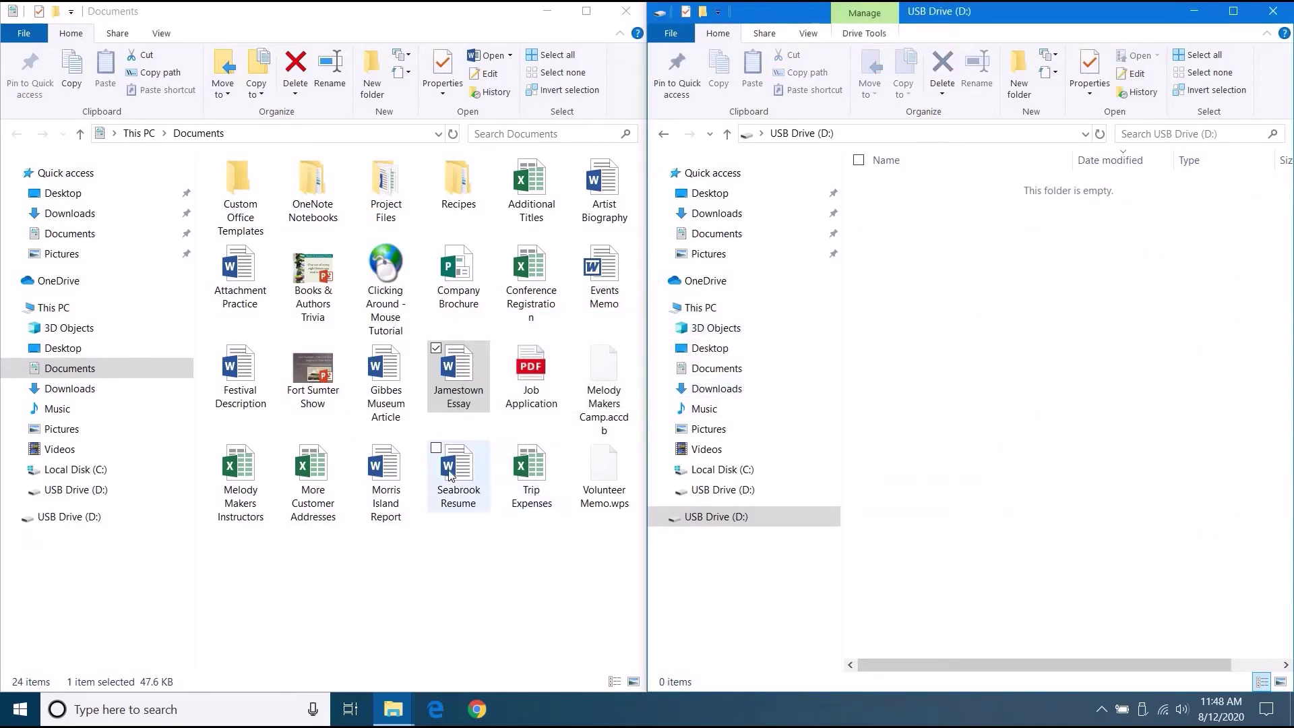
# Delete the Seabrook Resume file from the Documents folder
pyautogui.click(451, 475)
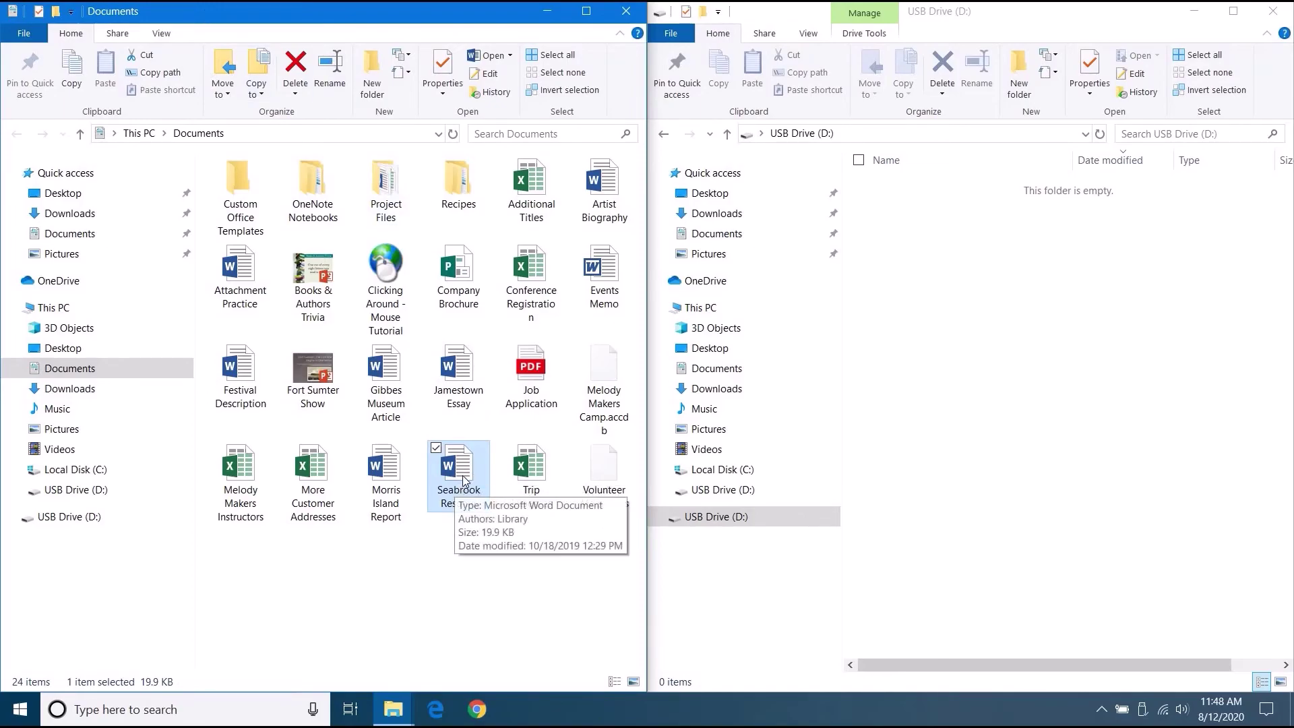
pyautogui.click(297, 64)
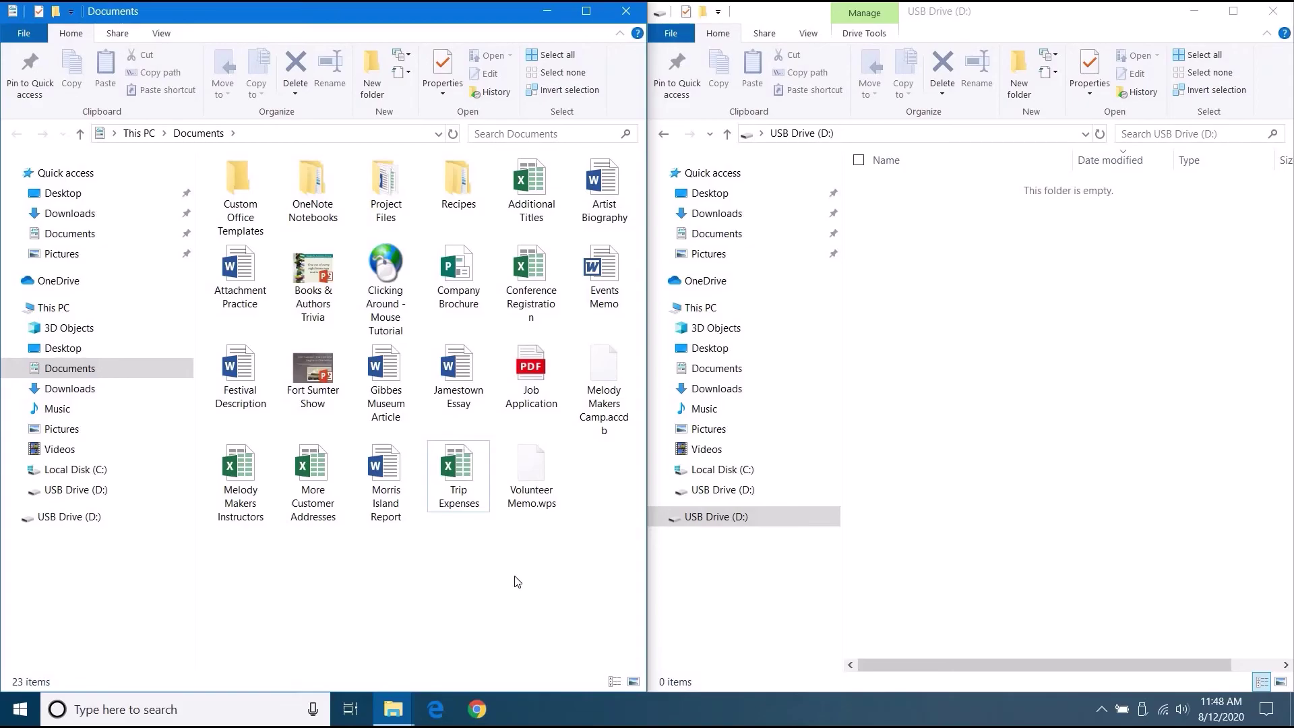
# Open the Recycle Bin from the desktop and request emptying it, but decline the permanent deletion of Seabrook Resume
pyautogui.click(547, 12)
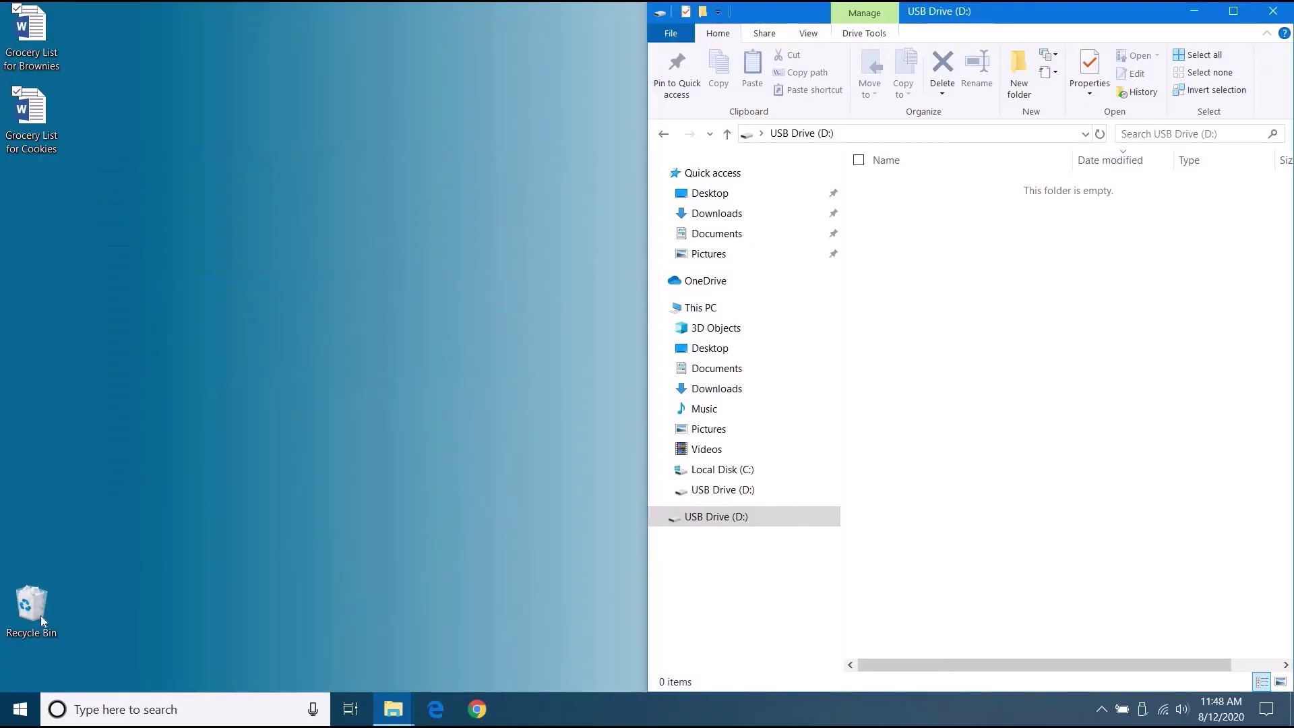
pyautogui.click(37, 615)
pyautogui.doubleClick(35, 614)
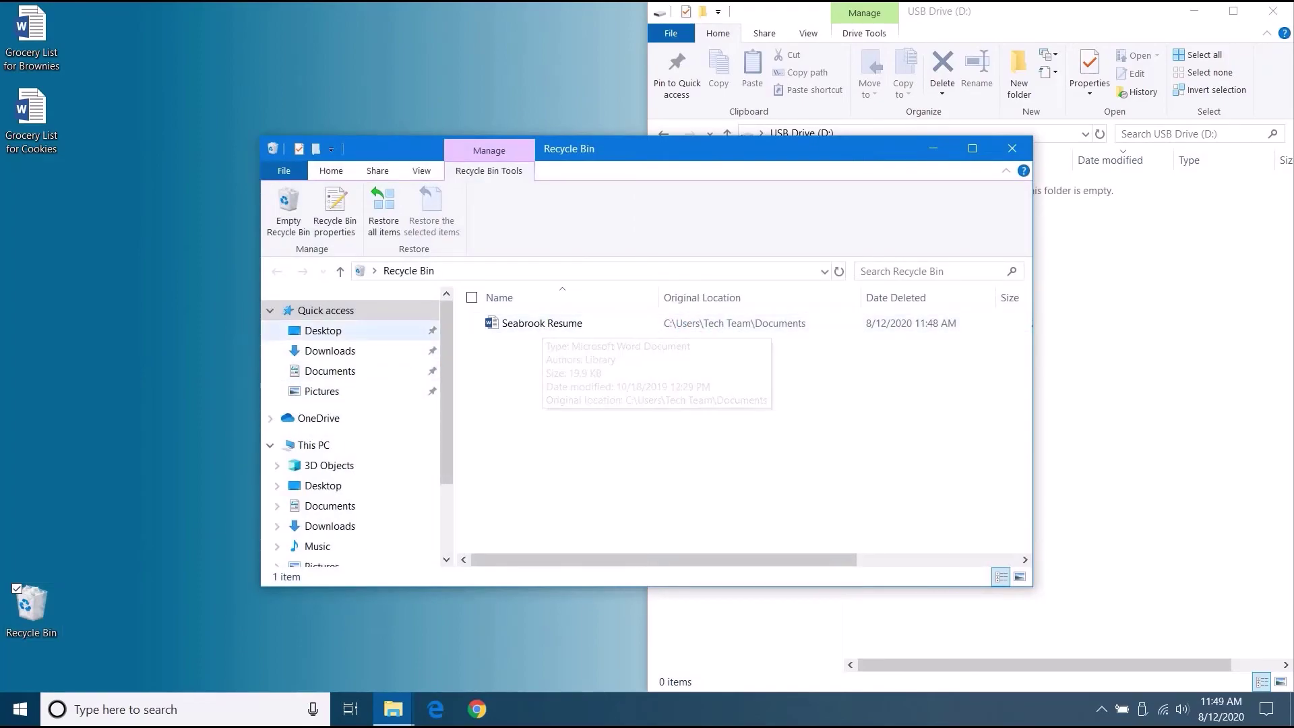
pyautogui.click(294, 217)
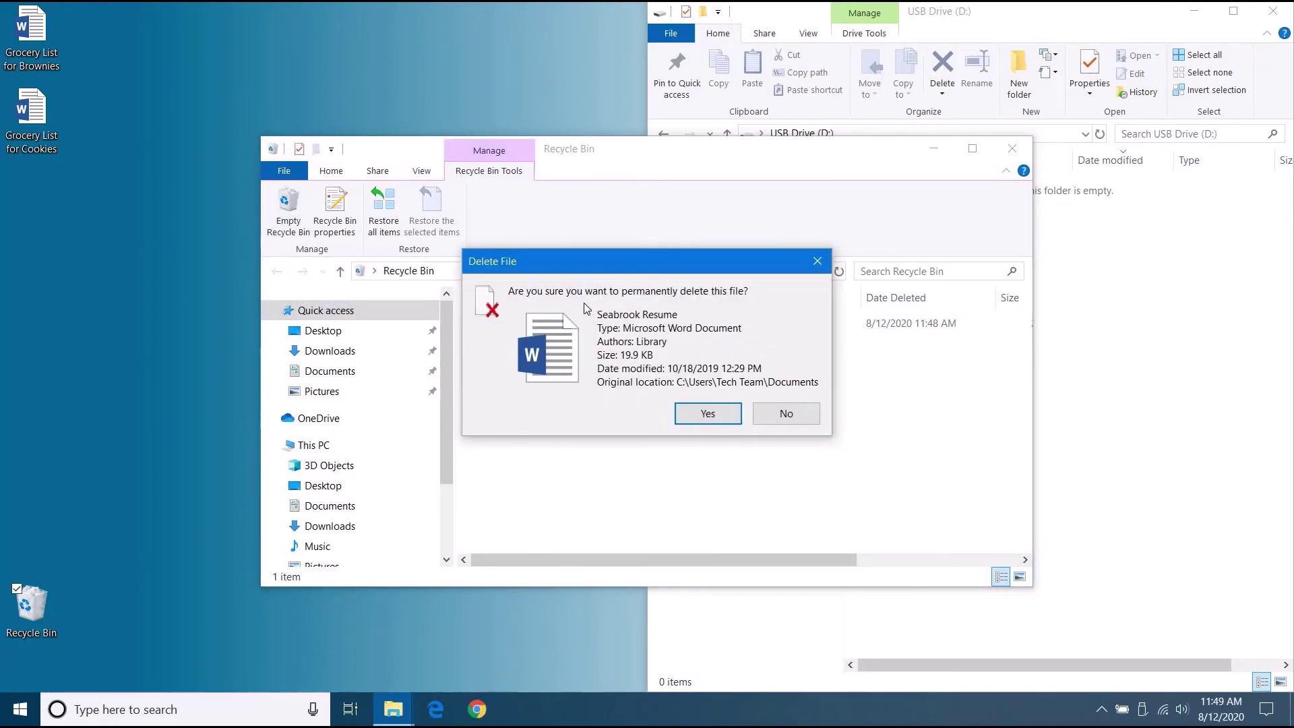
pyautogui.click(787, 415)
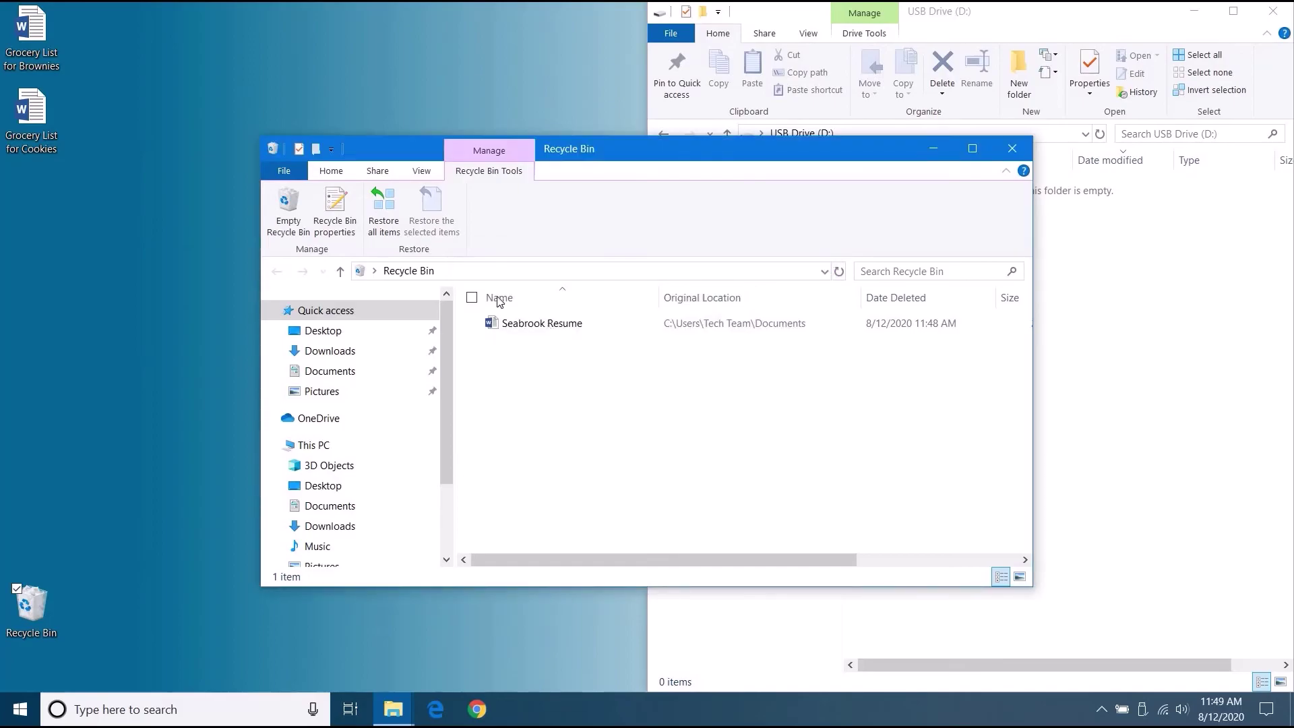
# Restore all items from the Recycle Bin and return to the Documents folder to check for the Seabrook Resume file
pyautogui.click(384, 213)
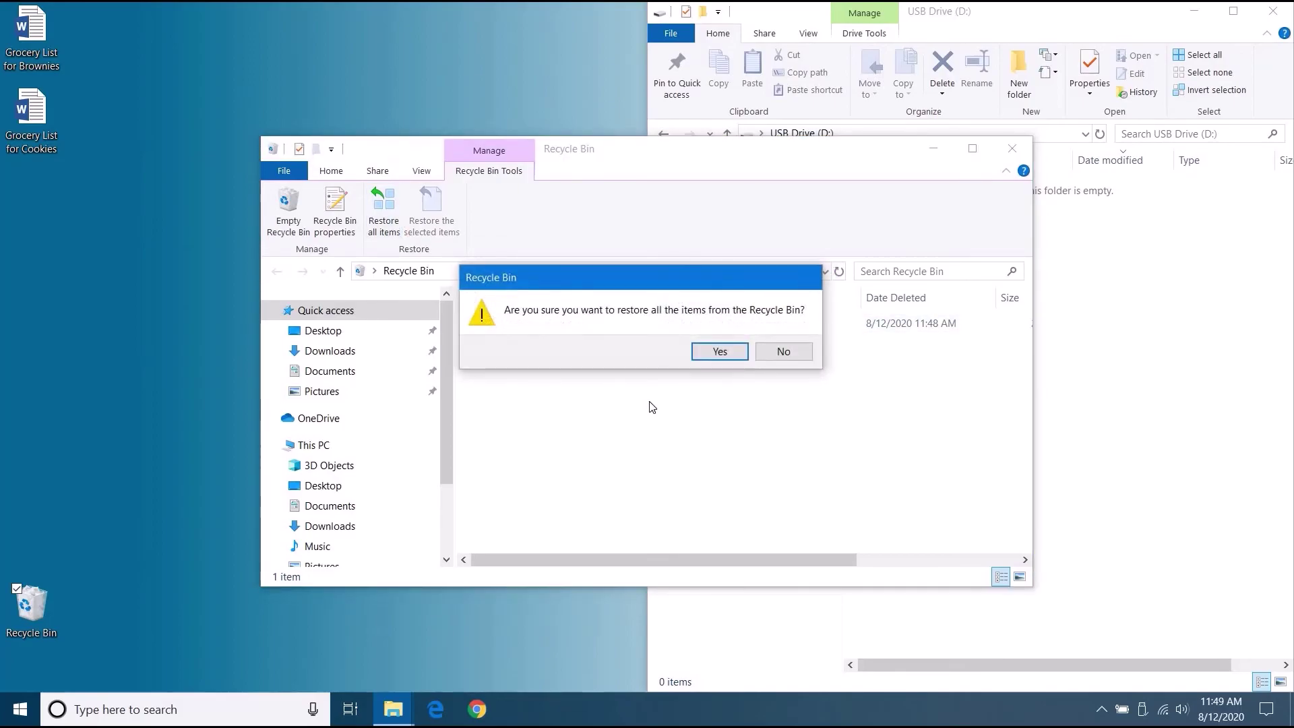
pyautogui.click(719, 351)
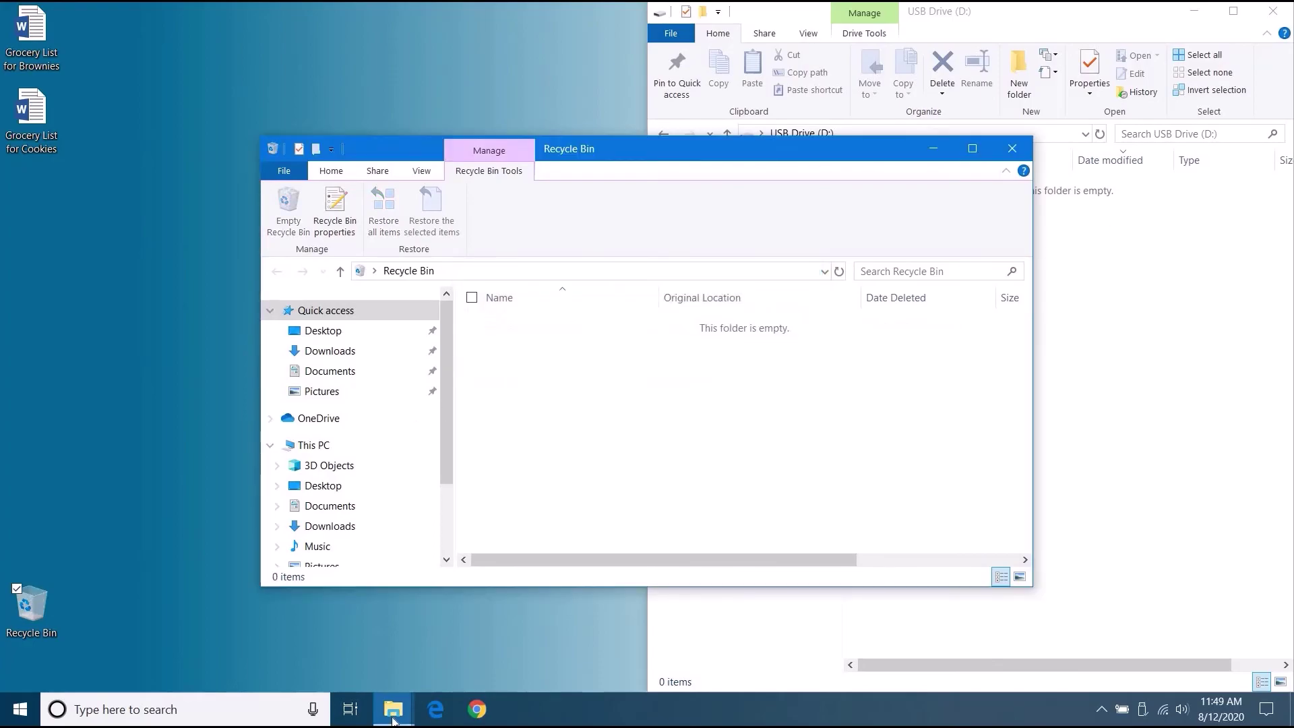
pyautogui.moveTo(393, 709)
pyautogui.click(411, 607)
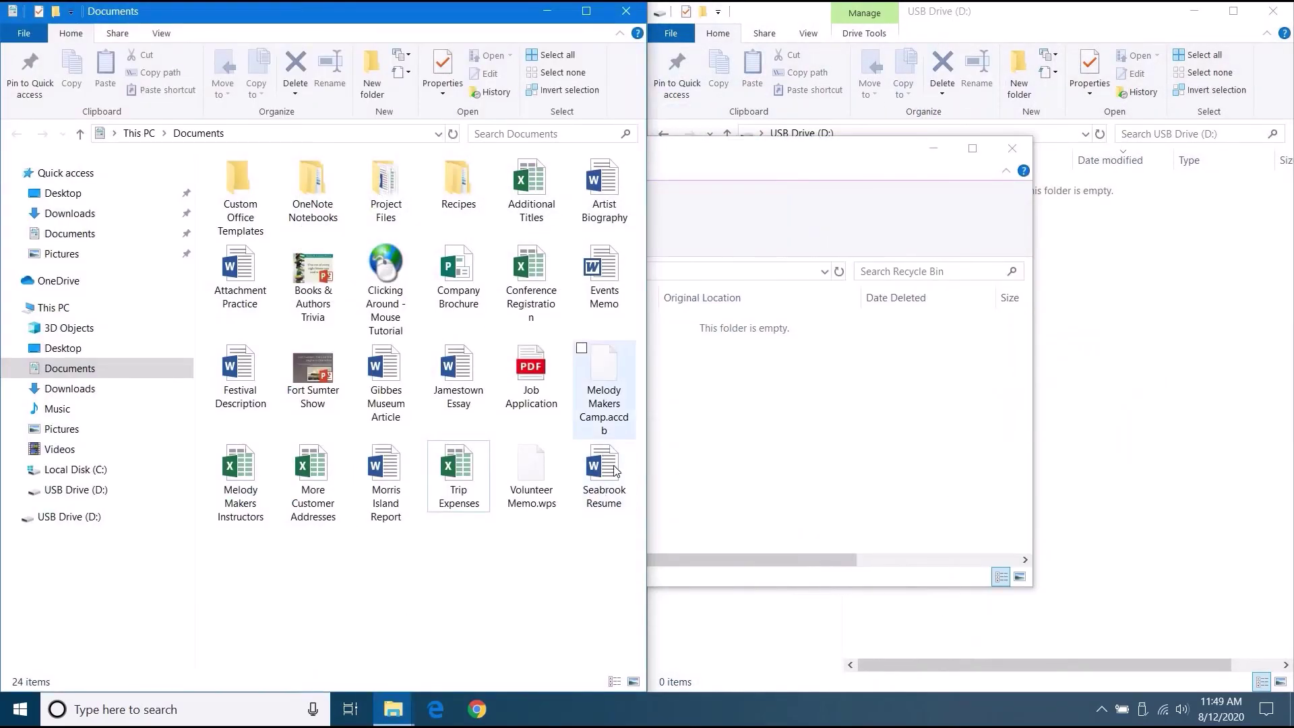
pyautogui.moveTo(600, 482)
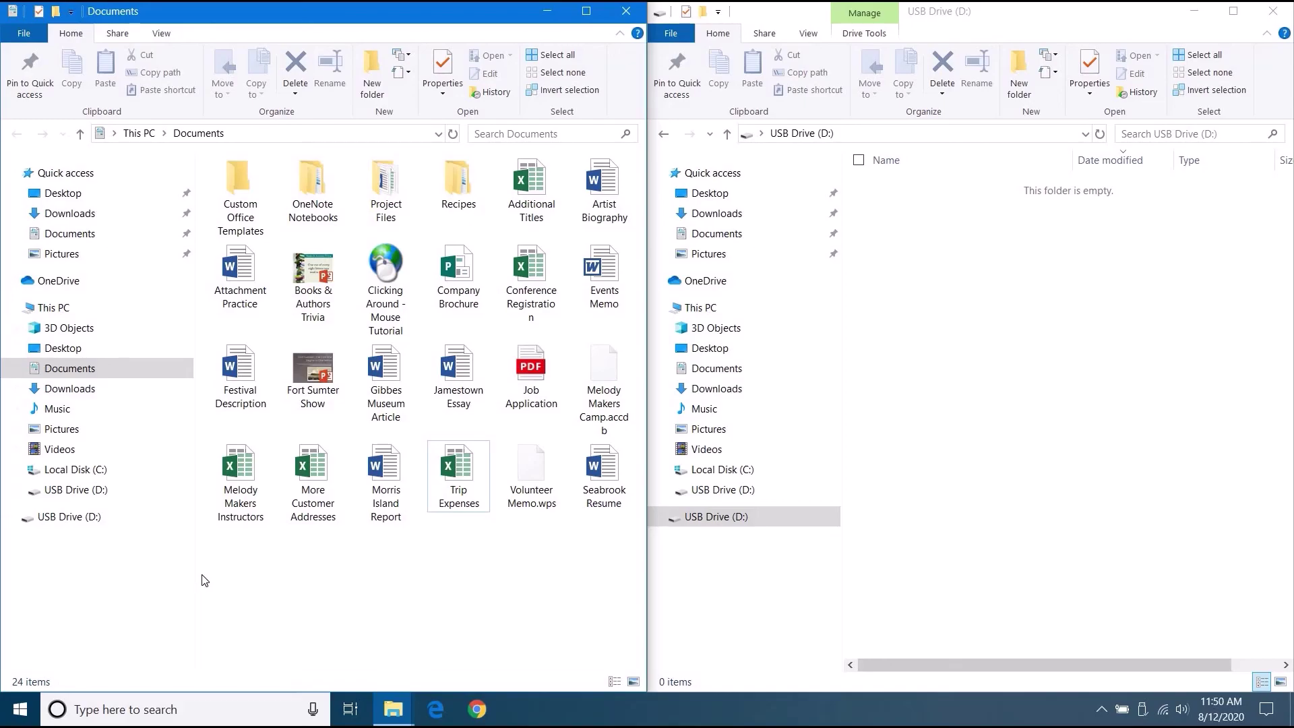
# Safely eject USB Drive (D:) from the computer
pyautogui.rightClick(59, 524)
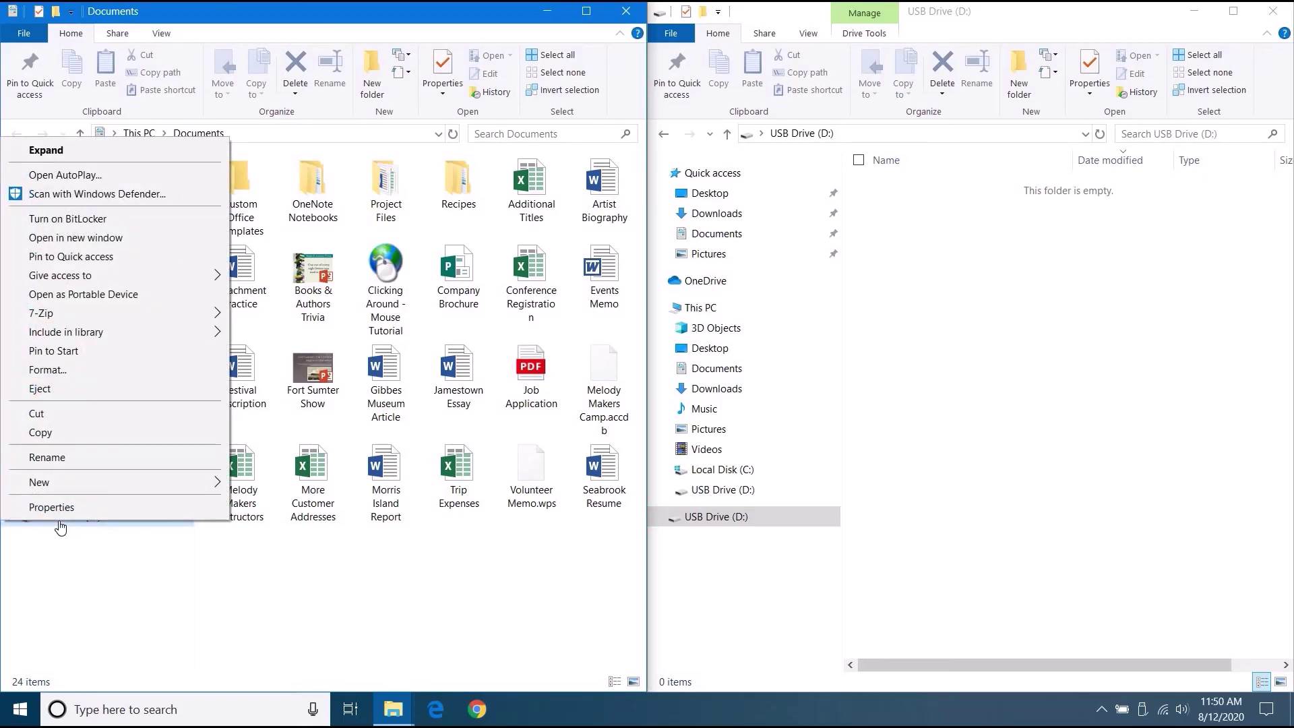
pyautogui.click(97, 392)
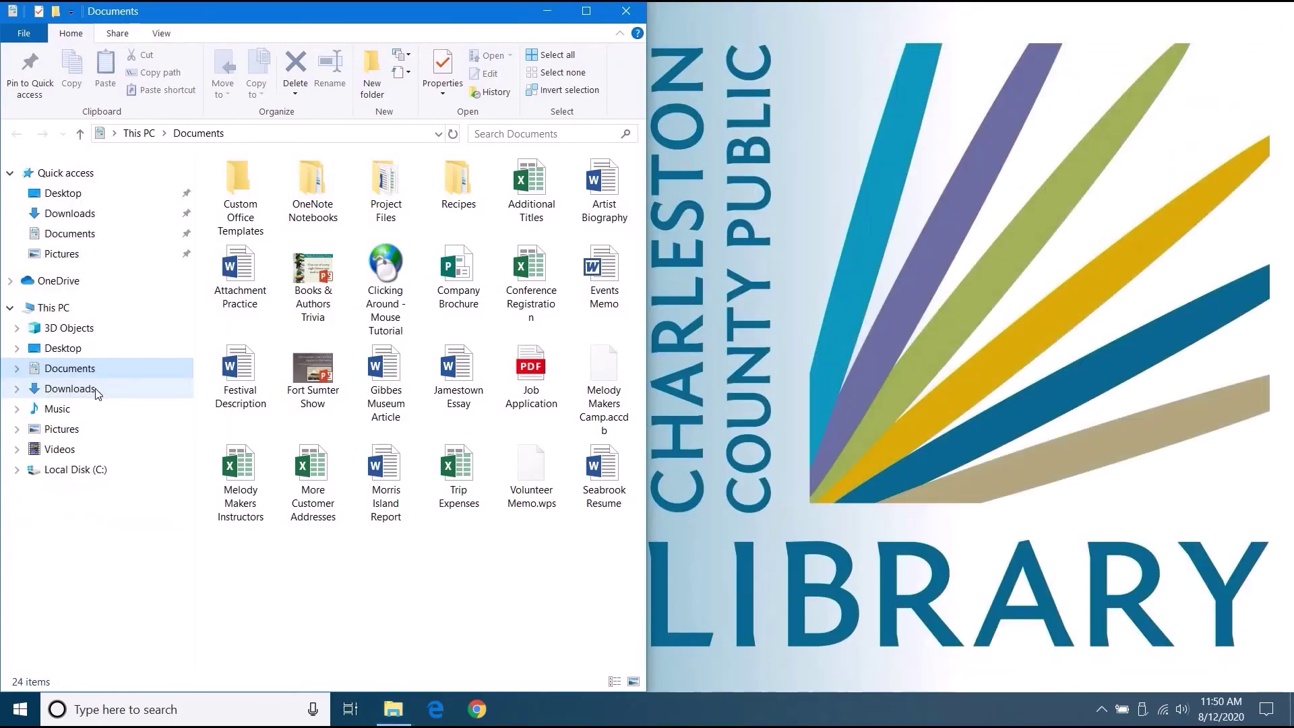